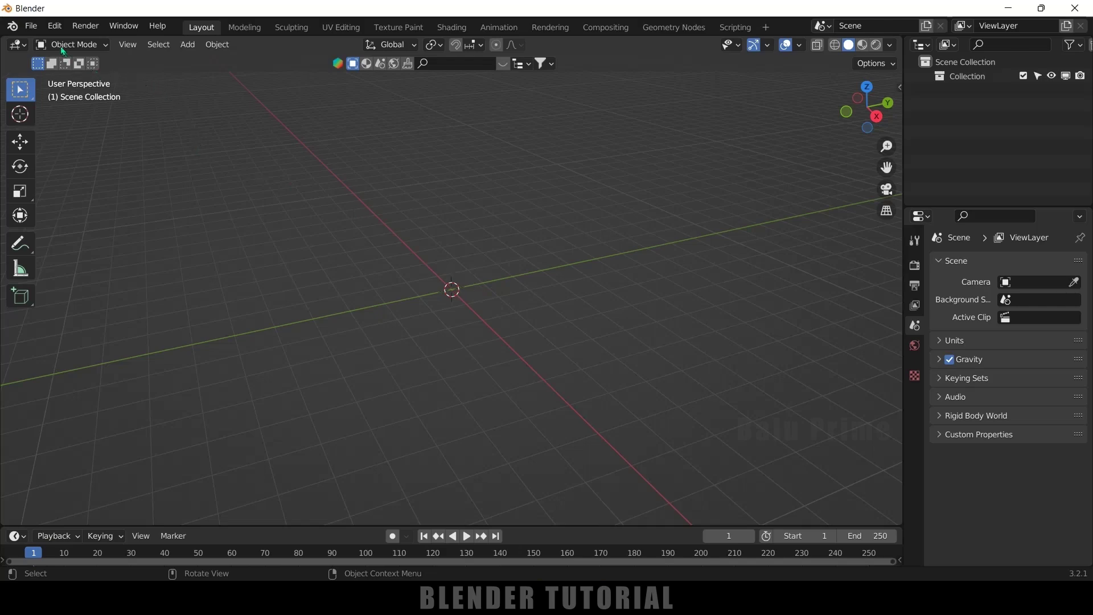
- Import the FBX file Robot Hip Hop Dance.fbx from D:\youtube\skeleton into the empty scene
{"action": "left_click", "coordinate": [35, 30]}
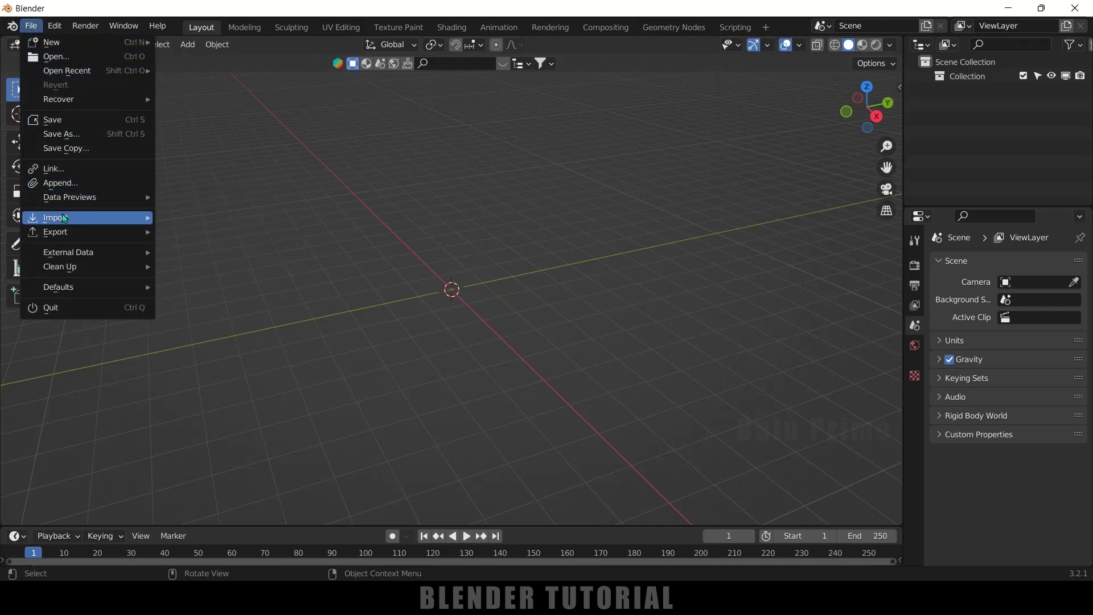
{"action": "mouse_move", "coordinate": [64, 219]}
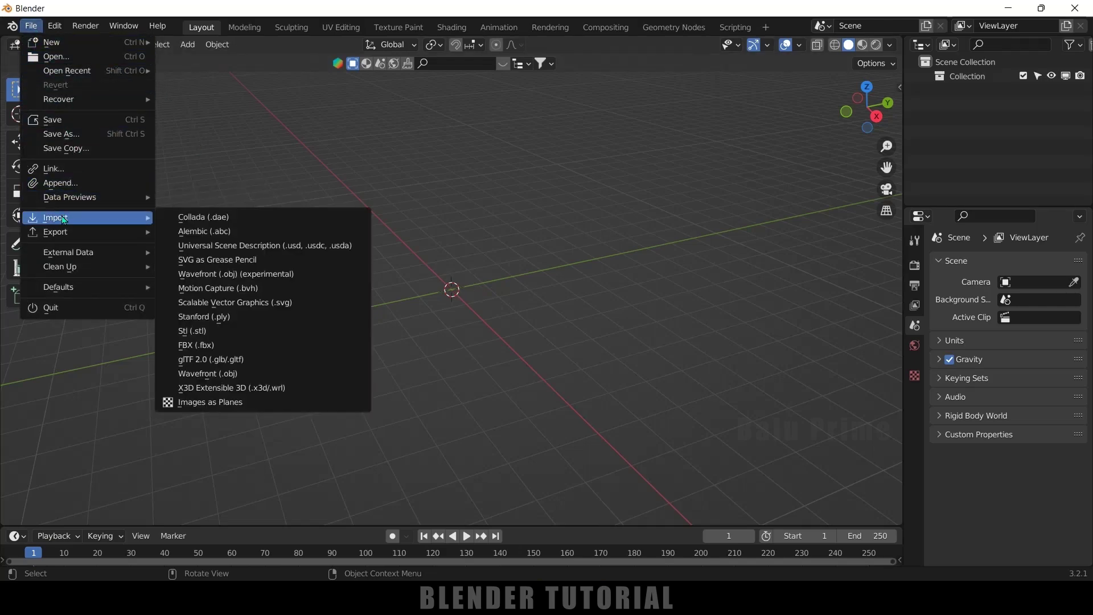
{"action": "left_click", "coordinate": [218, 346]}
{"action": "left_click", "coordinate": [225, 417]}
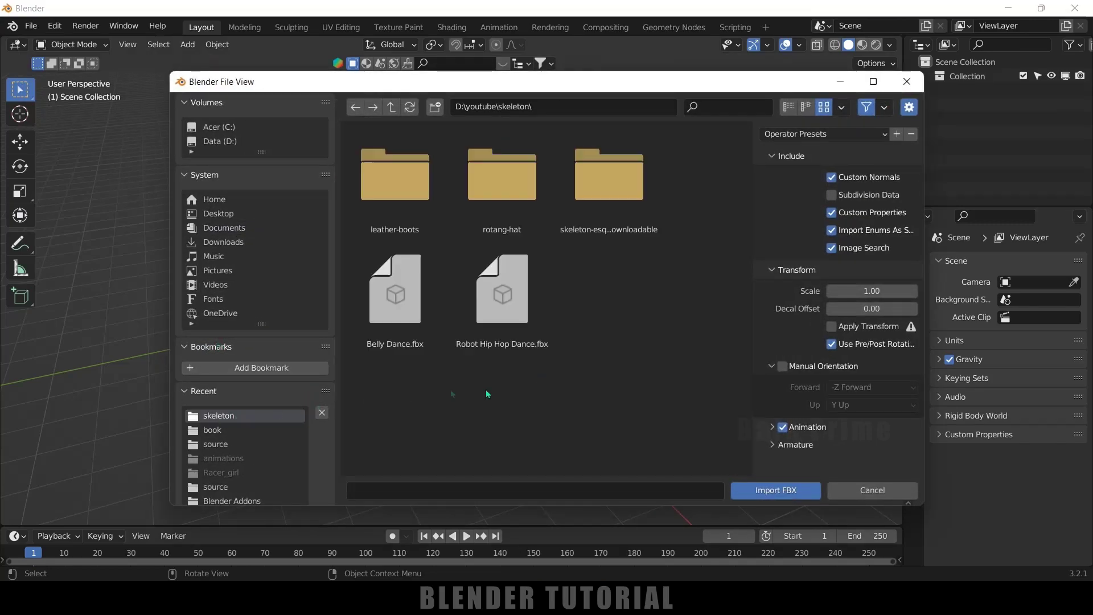
{"action": "left_click", "coordinate": [501, 306]}
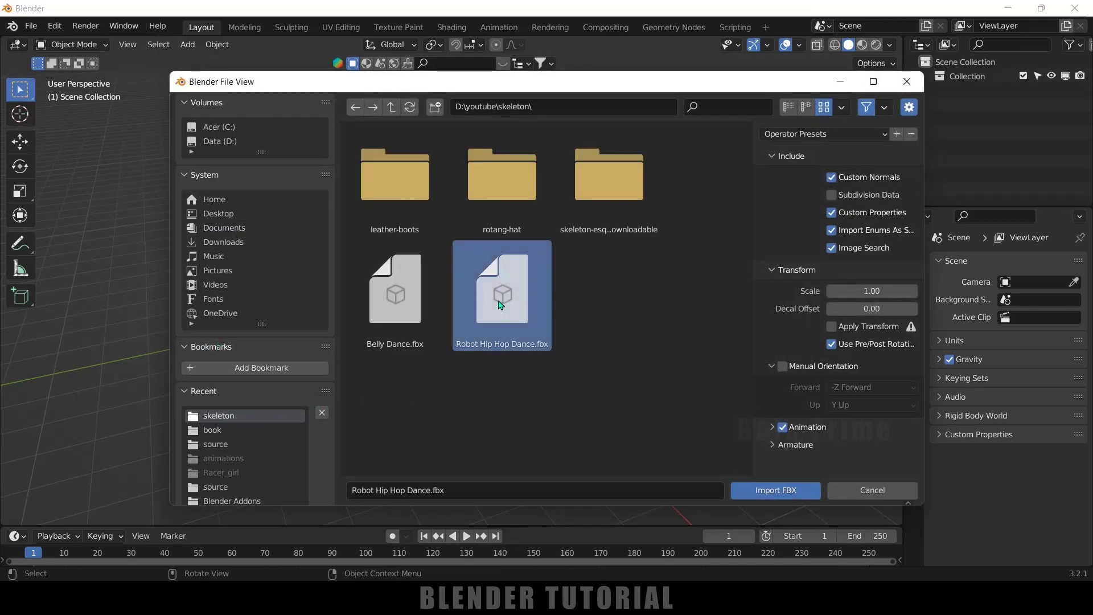
{"action": "left_click", "coordinate": [790, 496]}
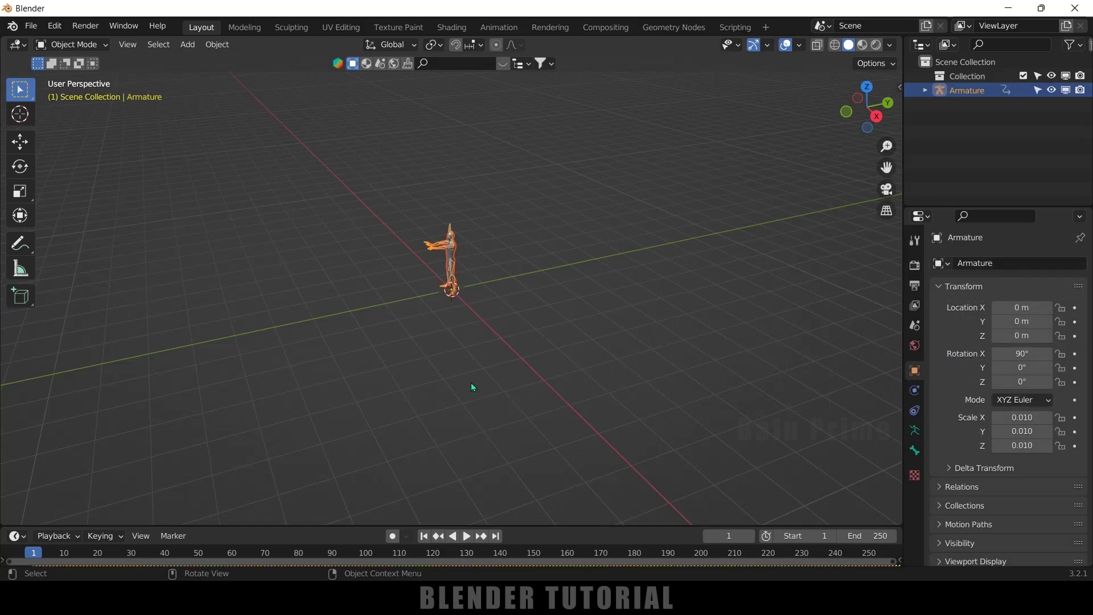
- Enlarge the timeline area and set the scene's end frame to 500
{"action": "middle_click_drag", "start_coordinate": [483, 384], "coordinate": [561, 374]}
{"action": "left_click_drag", "start_coordinate": [597, 525], "coordinate": [588, 454]}
{"action": "left_click", "coordinate": [865, 466]}
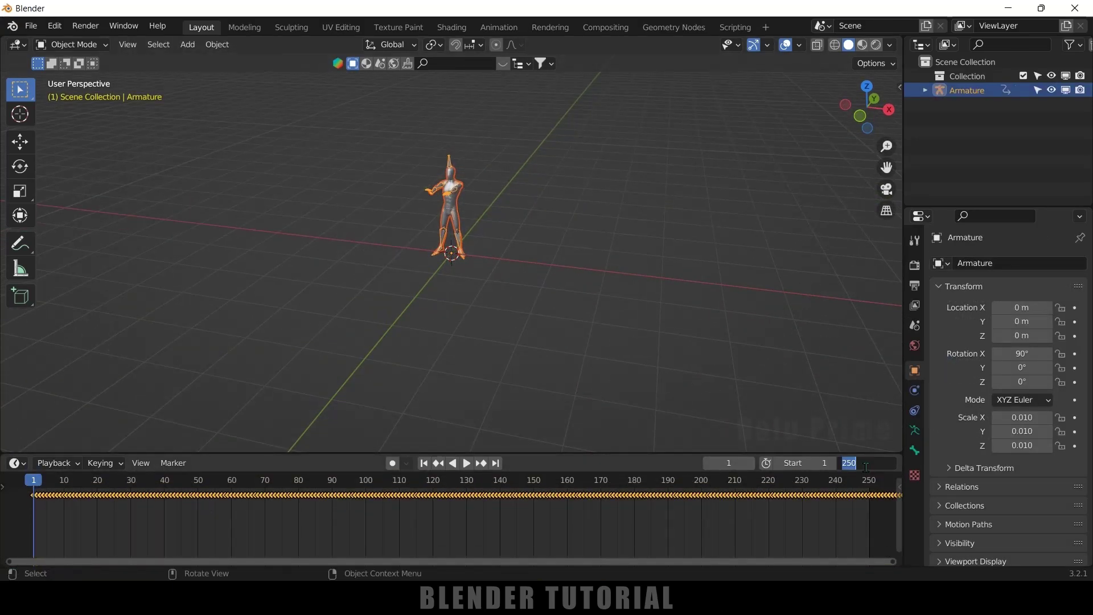
{"action": "key", "text": "Return"}
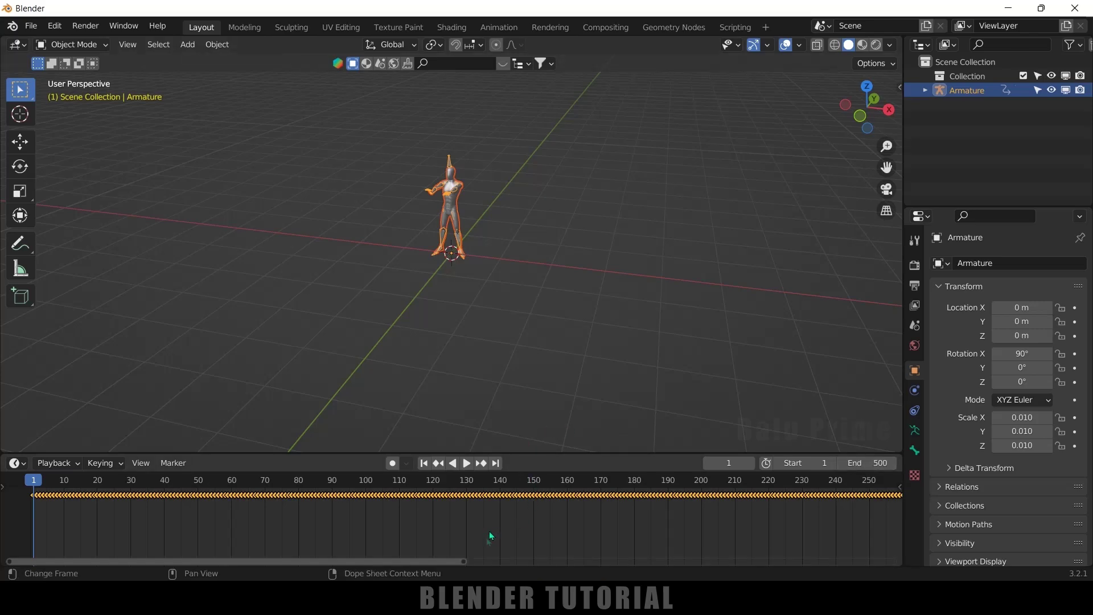
- Show the whole frame range, go to the animation's last keyframe and set the scene's end frame to 464
{"action": "left_click_drag", "start_coordinate": [463, 562], "coordinate": [889, 561]}
{"action": "left_click", "coordinate": [849, 481]}
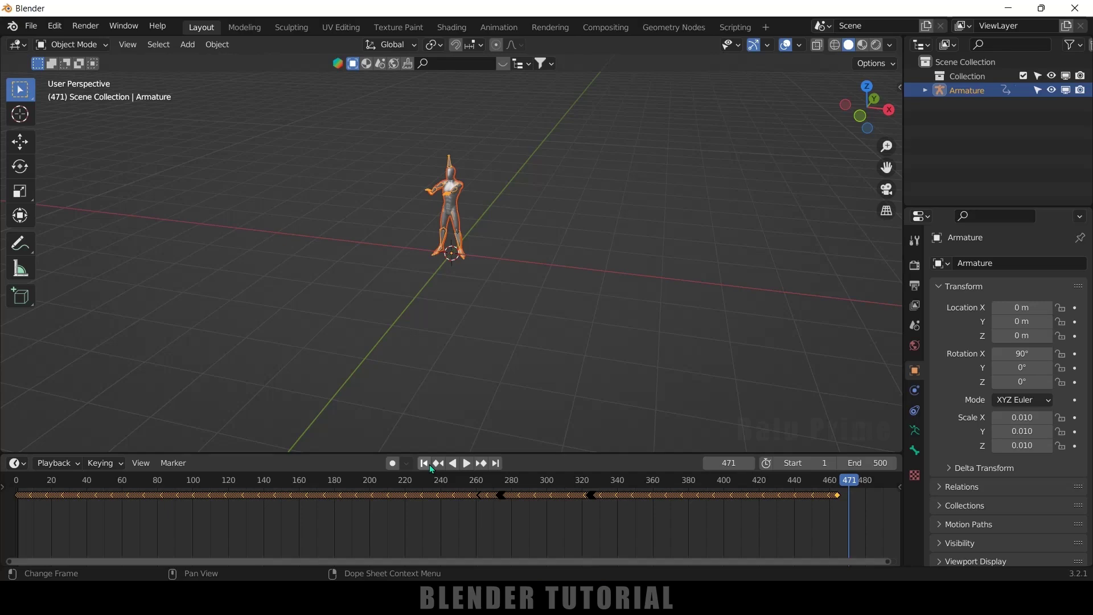
{"action": "left_click", "coordinate": [438, 465]}
{"action": "double_click", "coordinate": [854, 463]}
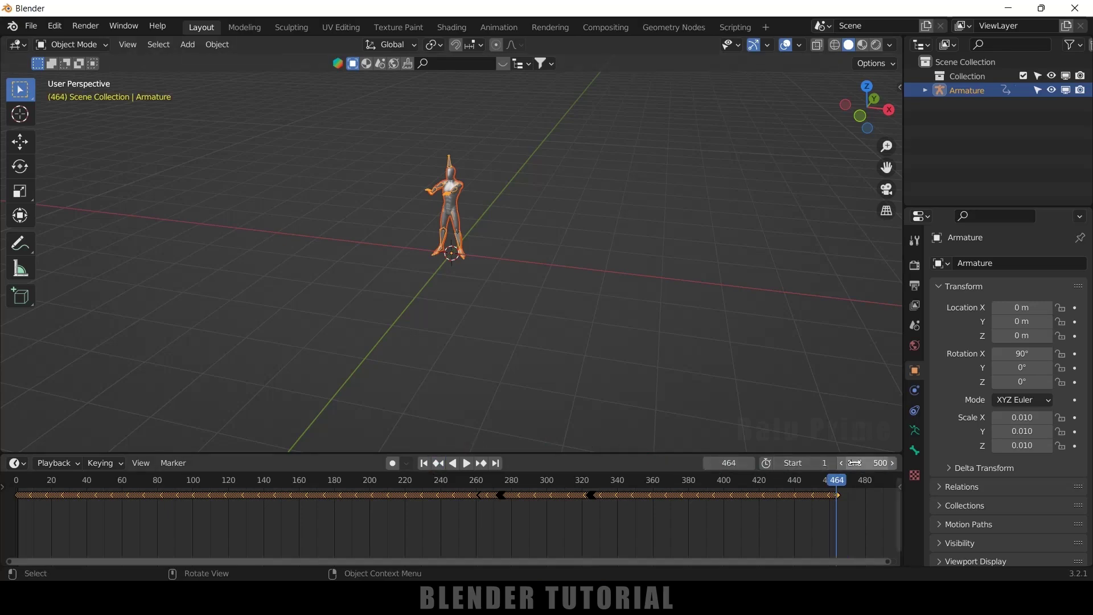
{"action": "type", "text": "464"}
{"action": "key", "text": "Return"}
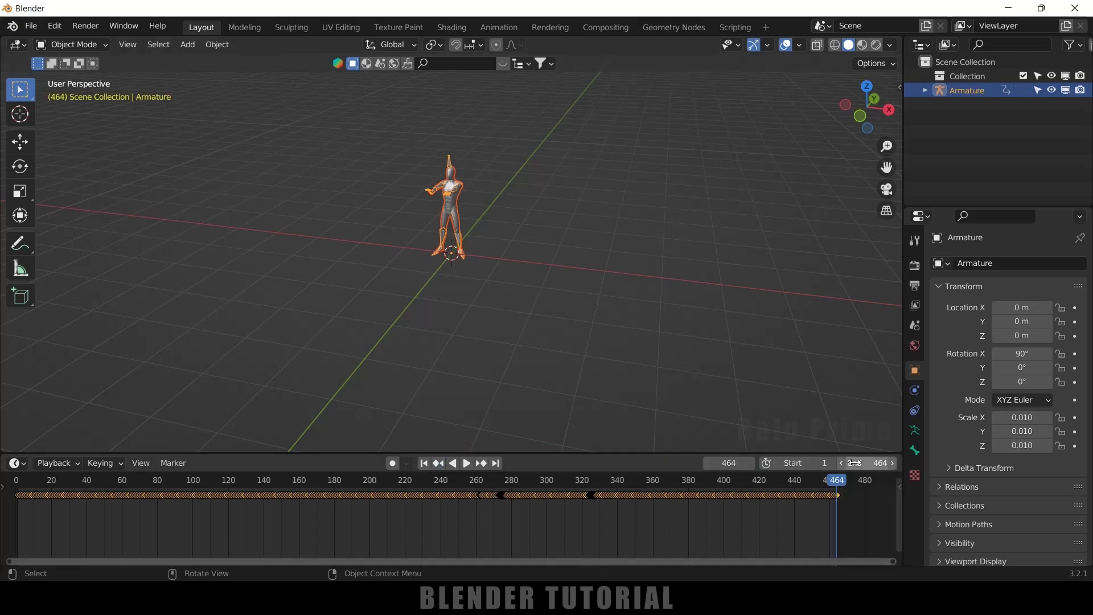
- Scale the imported armature up uniformly to a scale of about 0.108 on all axes
{"action": "left_click", "coordinate": [453, 164]}
{"action": "key", "text": "s"}
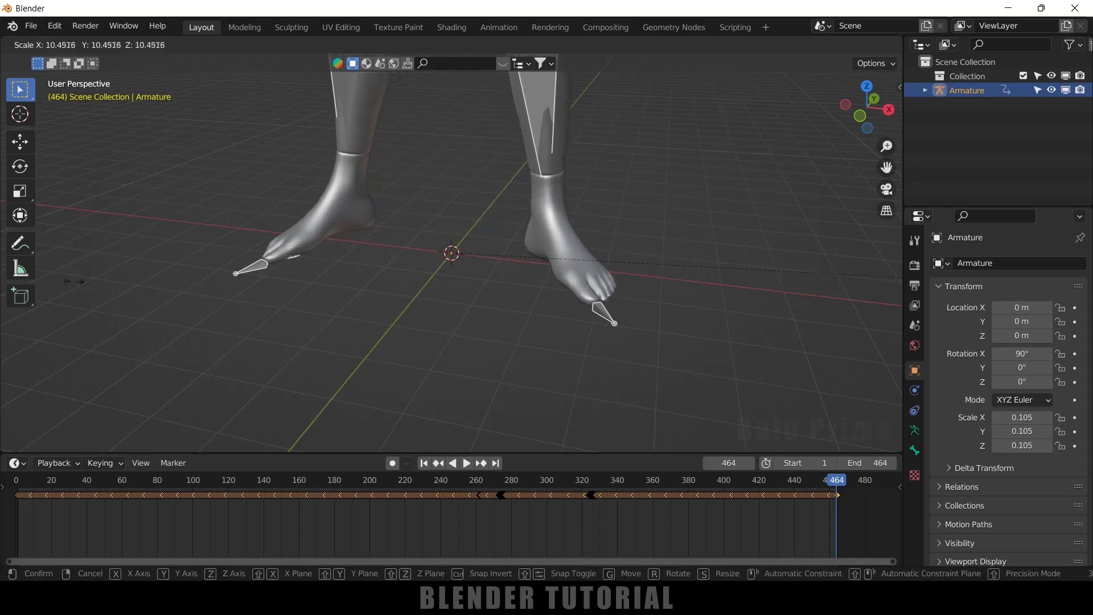
{"action": "left_click", "coordinate": [188, 332]}
{"action": "scroll", "coordinate": [365, 349], "scroll_direction": "down", "scroll_amount": 5}
{"action": "middle_click_drag", "start_coordinate": [444, 335], "coordinate": [494, 332]}
{"action": "scroll", "coordinate": [494, 329], "scroll_direction": "down", "scroll_amount": 4}
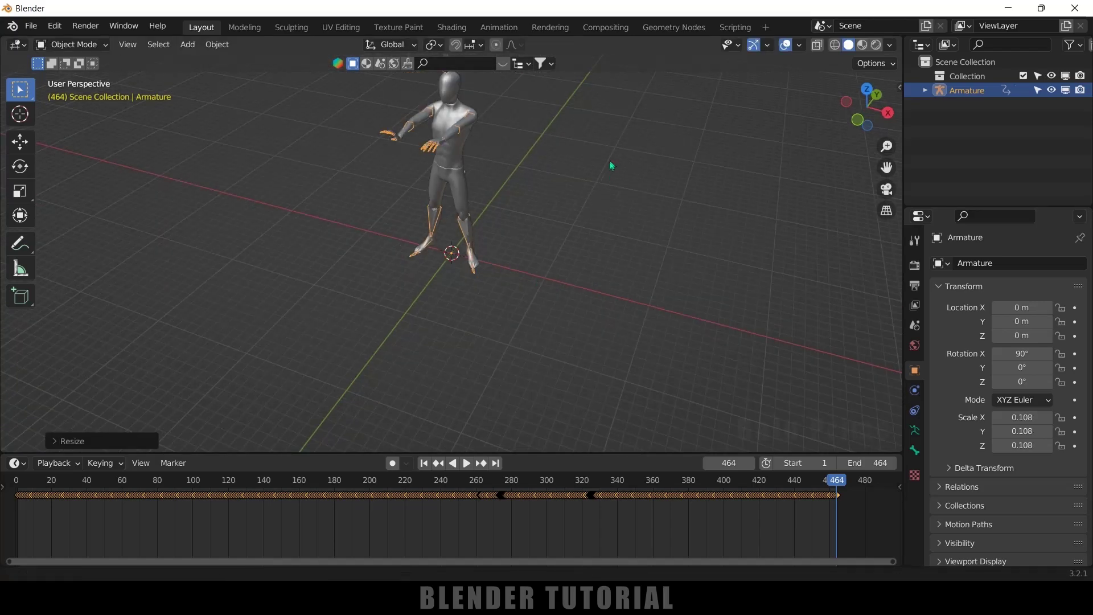
{"action": "middle_click_drag", "start_coordinate": [610, 166], "coordinate": [572, 232], "text": "shift"}
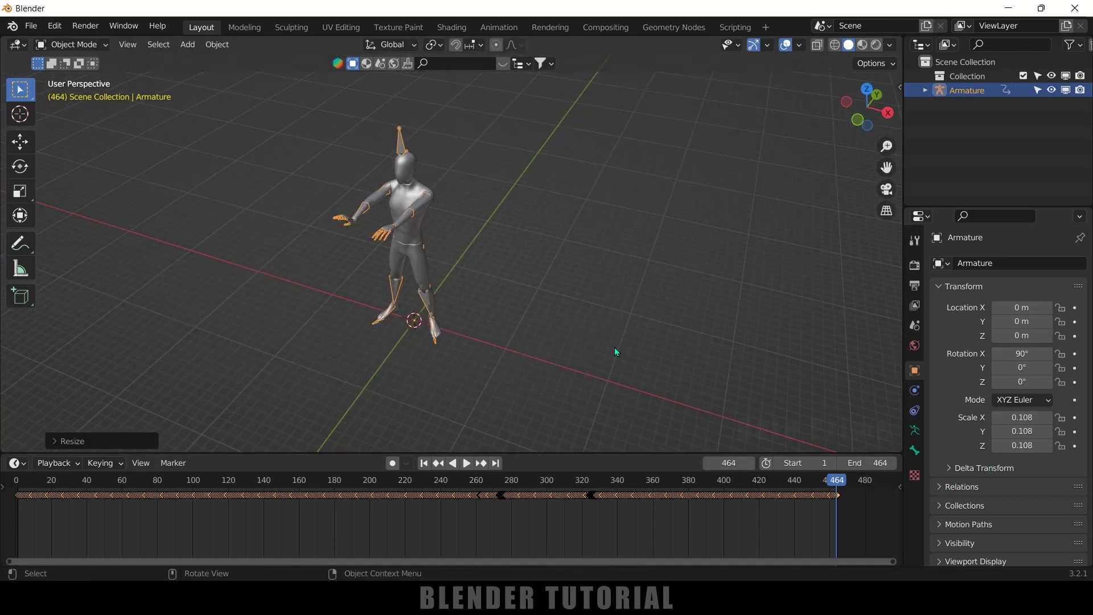
- Play the dance animation to check it, and return to the first frame
{"action": "left_click", "coordinate": [467, 463]}
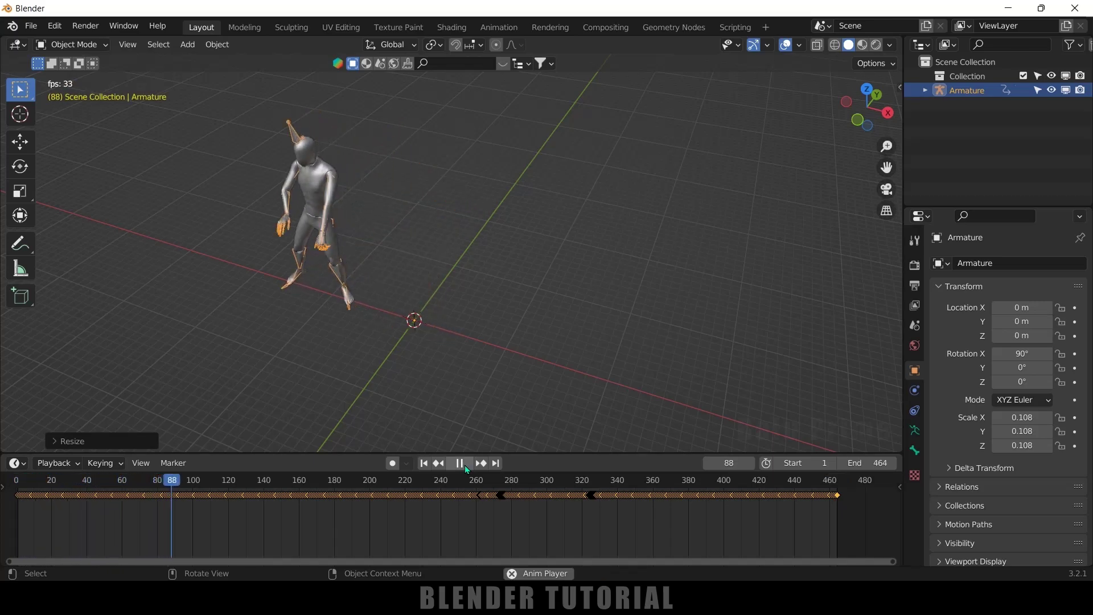
{"action": "left_click", "coordinate": [464, 466]}
{"action": "left_click", "coordinate": [425, 463]}
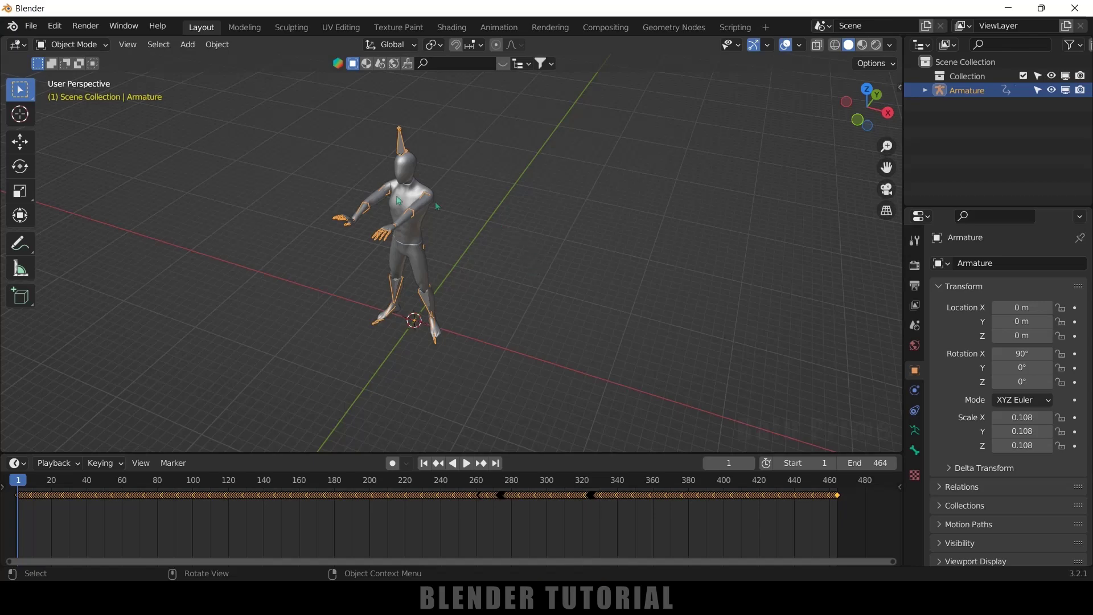
- Import HAT_ROTANG.obj as a Wavefront model from the source folder inside rotang-hat
{"action": "left_click", "coordinate": [37, 29]}
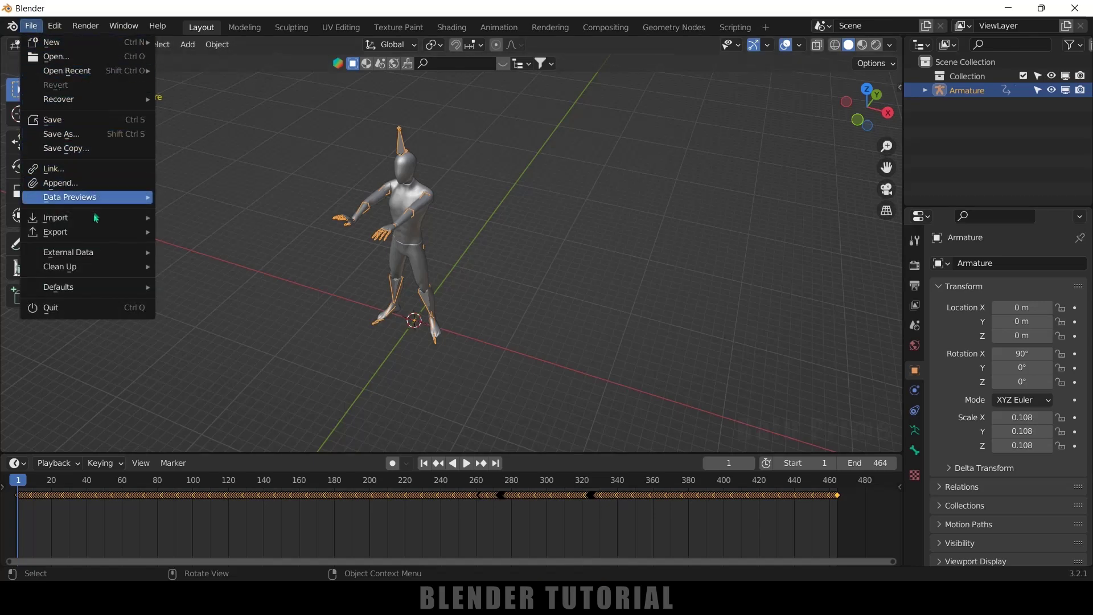
{"action": "mouse_move", "coordinate": [95, 221]}
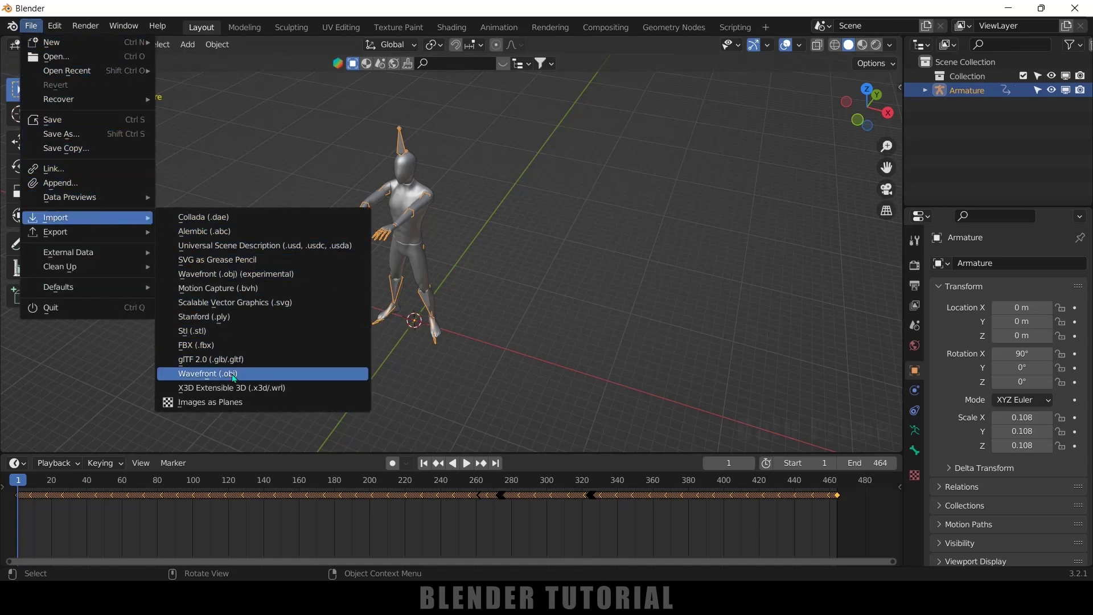
{"action": "left_click", "coordinate": [232, 374]}
{"action": "left_click", "coordinate": [239, 415]}
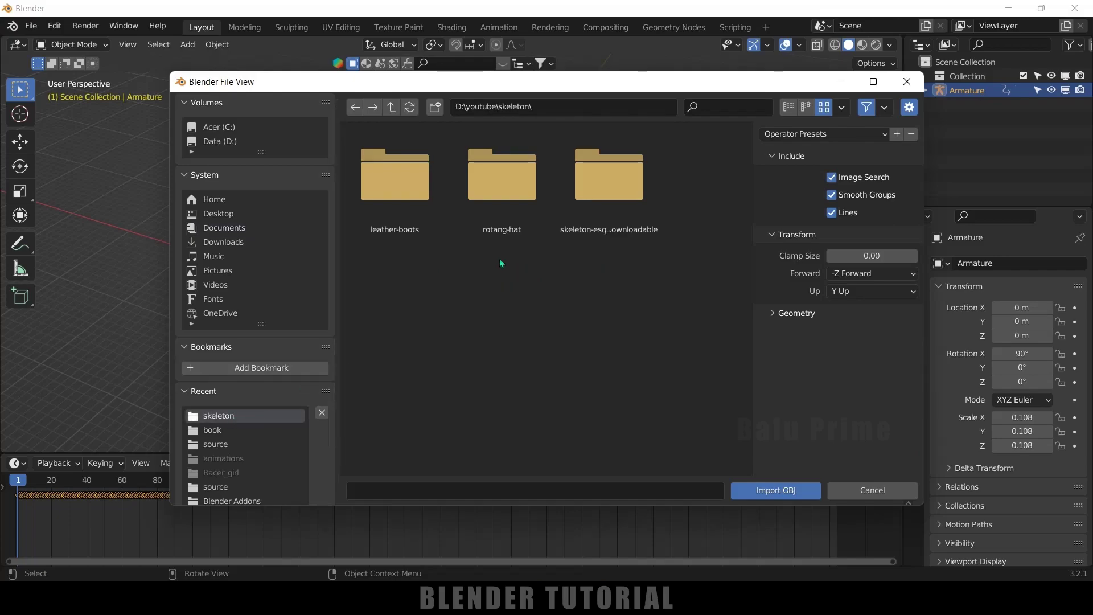
{"action": "left_click", "coordinate": [493, 198]}
{"action": "double_click", "coordinate": [493, 197]}
{"action": "double_click", "coordinate": [424, 202]}
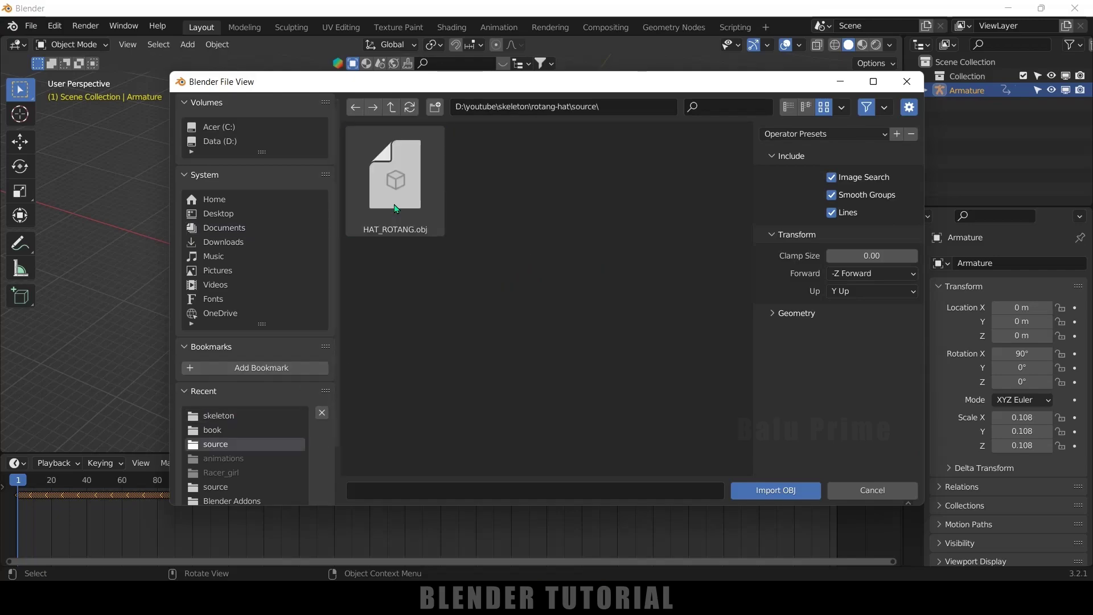
{"action": "left_click", "coordinate": [414, 201]}
{"action": "left_click", "coordinate": [776, 490]}
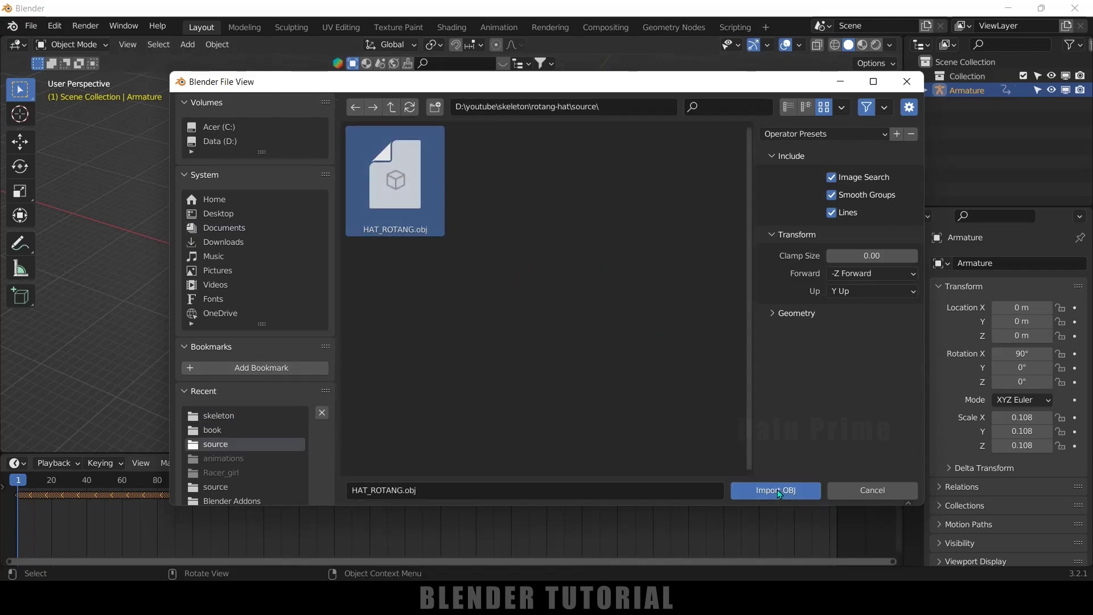
- Rotate the imported hat about the X axis in the right view until its crown points upward
{"action": "middle_click_drag", "start_coordinate": [619, 317], "coordinate": [491, 297]}
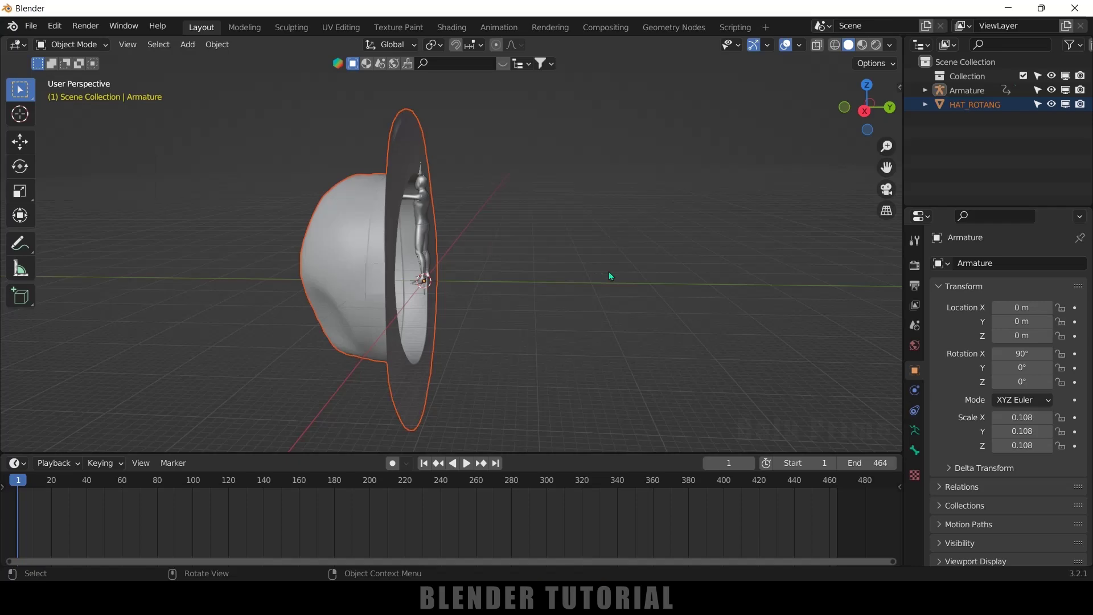
{"action": "key", "text": "KP_3"}
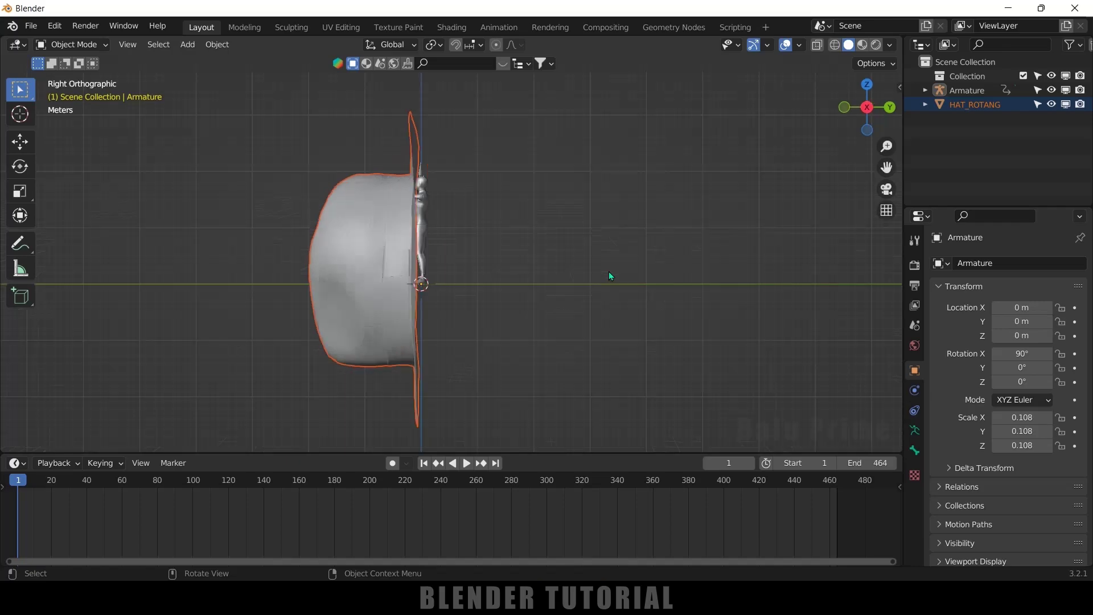
{"action": "left_click", "coordinate": [23, 174]}
{"action": "left_click_drag", "start_coordinate": [389, 255], "coordinate": [471, 254]}
{"action": "scroll", "coordinate": [495, 289], "scroll_direction": "up", "scroll_amount": 3}
{"action": "middle_click_drag", "start_coordinate": [561, 311], "coordinate": [678, 330]}
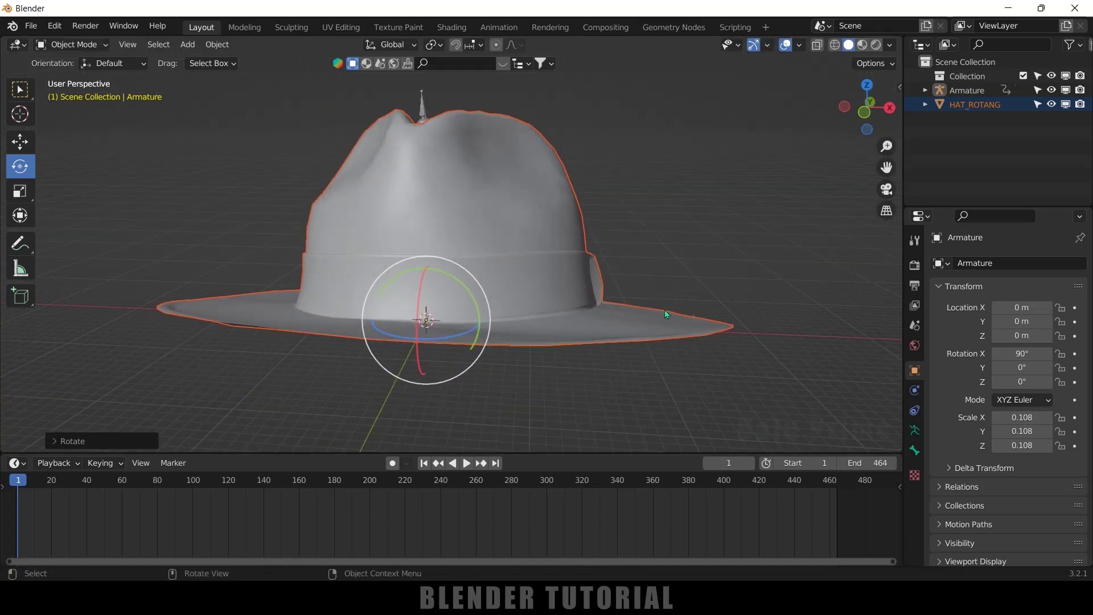
- Scale the hat down and move it up along Z to the character's head in the front view
{"action": "key", "text": "s"}
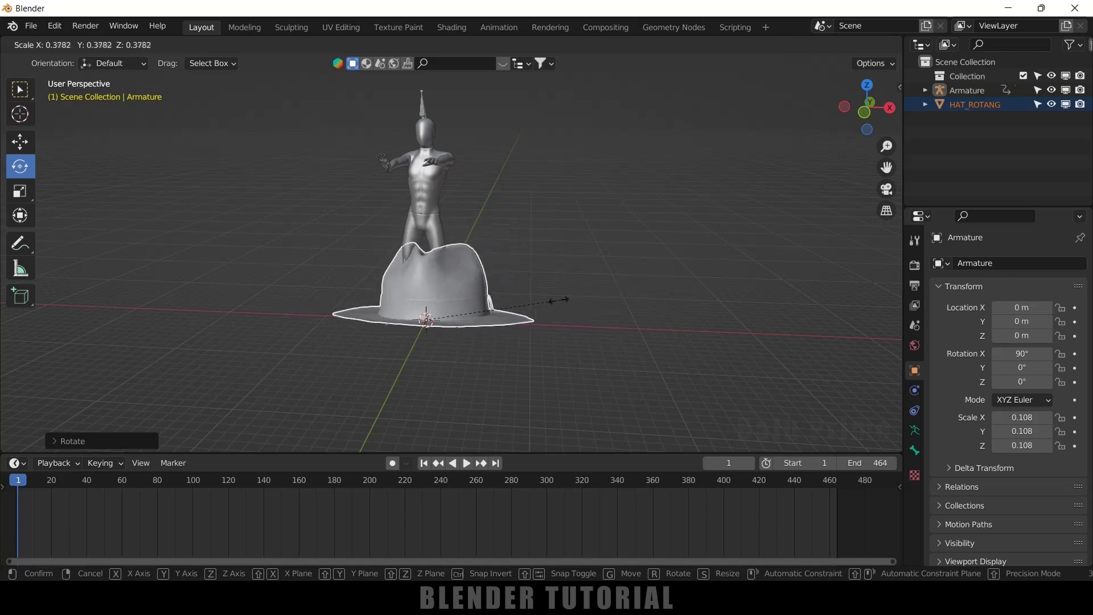
{"action": "left_click", "coordinate": [482, 316]}
{"action": "key", "text": "KP_1"}
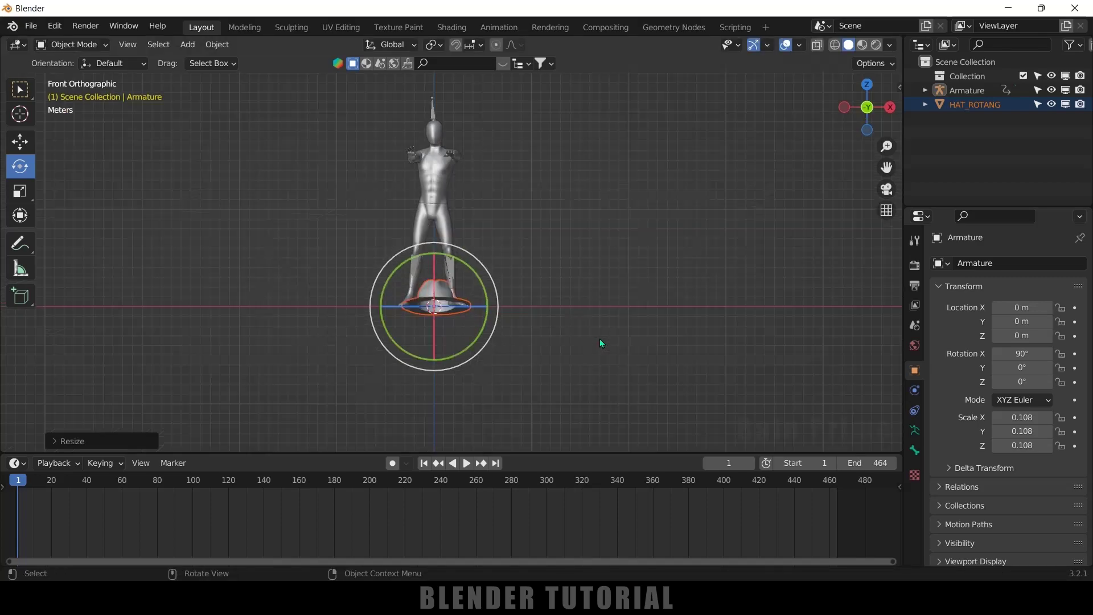
{"action": "scroll", "coordinate": [507, 334], "scroll_direction": "up", "scroll_amount": 2}
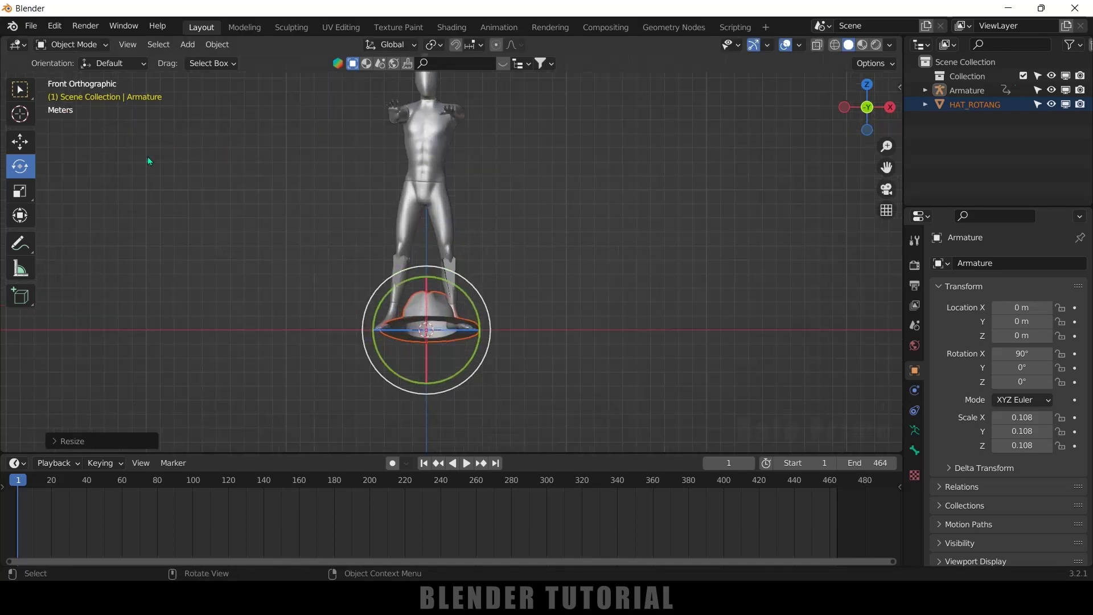
{"action": "left_click", "coordinate": [20, 142]}
{"action": "left_click_drag", "start_coordinate": [422, 275], "coordinate": [417, 408]}
{"action": "scroll", "coordinate": [538, 307], "scroll_direction": "up", "scroll_amount": 2}
{"action": "middle_click_drag", "start_coordinate": [564, 284], "coordinate": [612, 444], "text": "shift"}
{"action": "scroll", "coordinate": [608, 332], "scroll_direction": "up", "scroll_amount": 3}
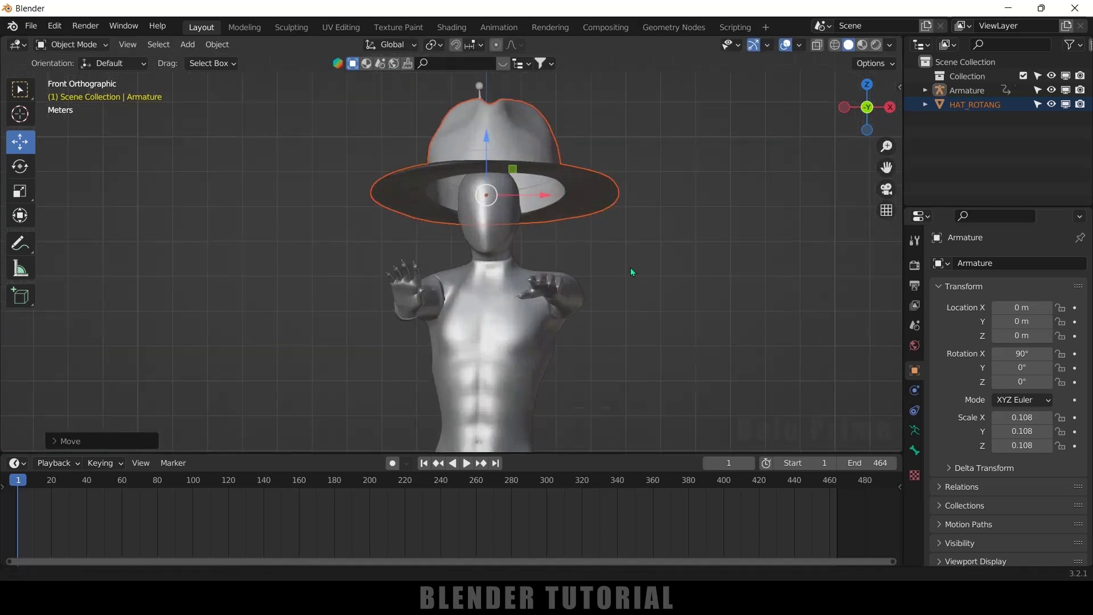
- Shrink the hat to a scale of about 0.067 to fit the head, and center it there
{"action": "middle_click_drag", "start_coordinate": [632, 271], "coordinate": [589, 368], "text": "shift"}
{"action": "key", "text": "s"}
{"action": "left_click", "coordinate": [557, 305]}
{"action": "left_click_drag", "start_coordinate": [489, 290], "coordinate": [486, 289]}
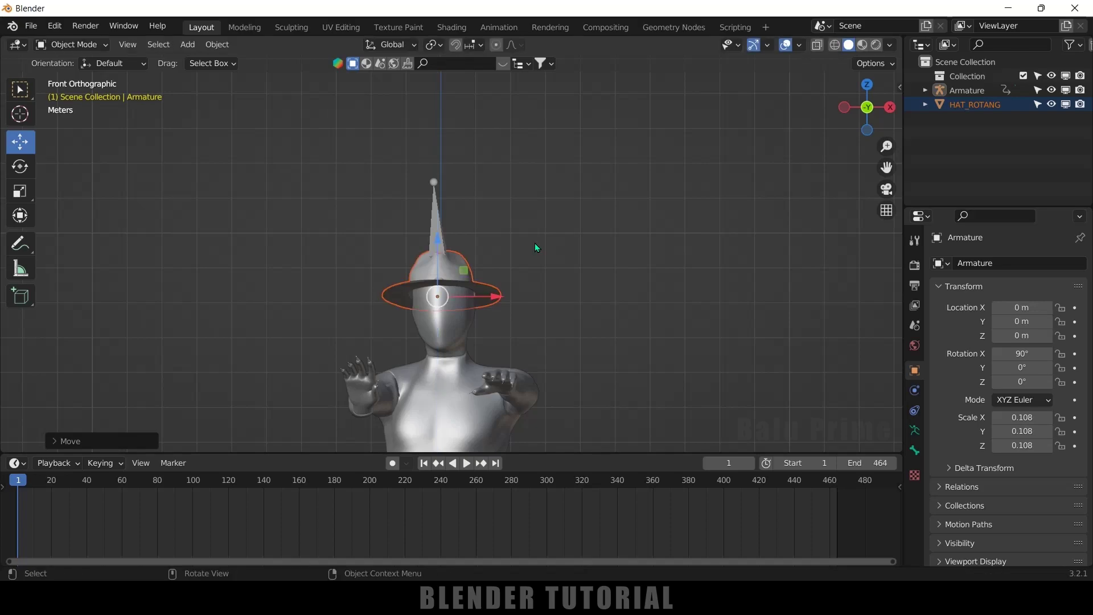
- Adjust the hat's position on the head from the side and tilt it to about -17.9° X rotation
{"action": "key", "text": "KP_3"}
{"action": "scroll", "coordinate": [393, 284], "scroll_direction": "up", "scroll_amount": 3}
{"action": "left_click_drag", "start_coordinate": [338, 297], "coordinate": [335, 296]}
{"action": "left_click", "coordinate": [20, 166]}
{"action": "left_click_drag", "start_coordinate": [270, 246], "coordinate": [273, 245]}
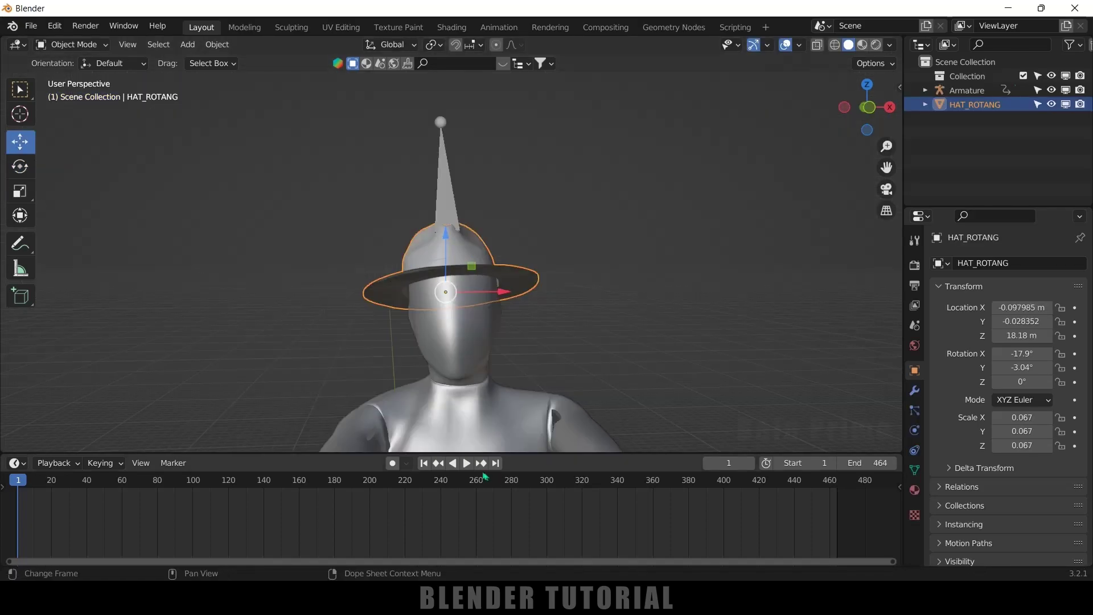
- Play the animation to check whether the hat follows the head, and return to frame 1
{"action": "left_click", "coordinate": [467, 463]}
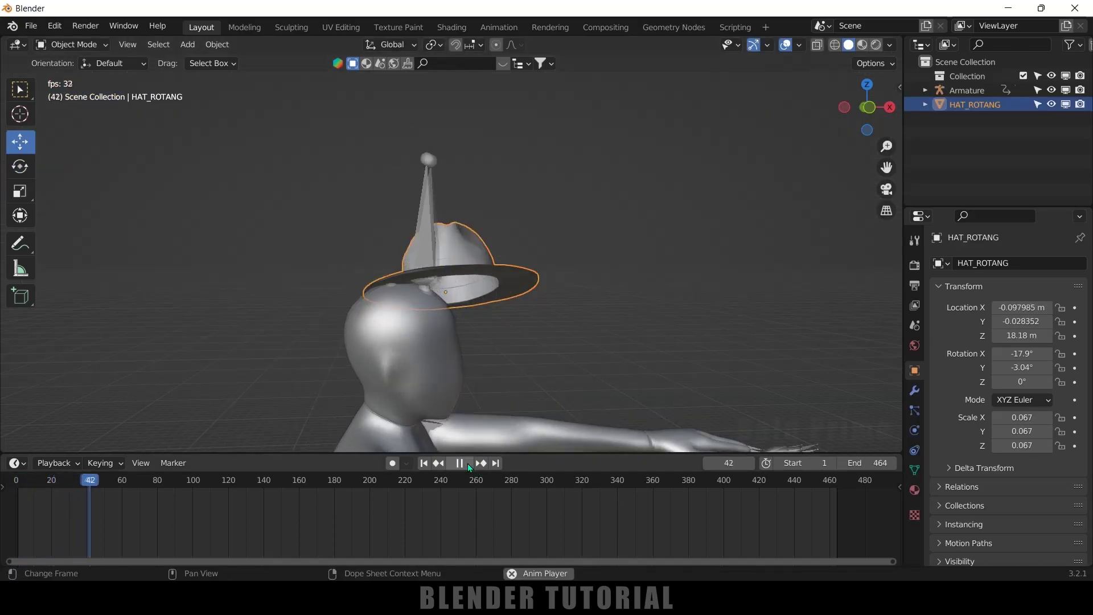
{"action": "left_click", "coordinate": [467, 464]}
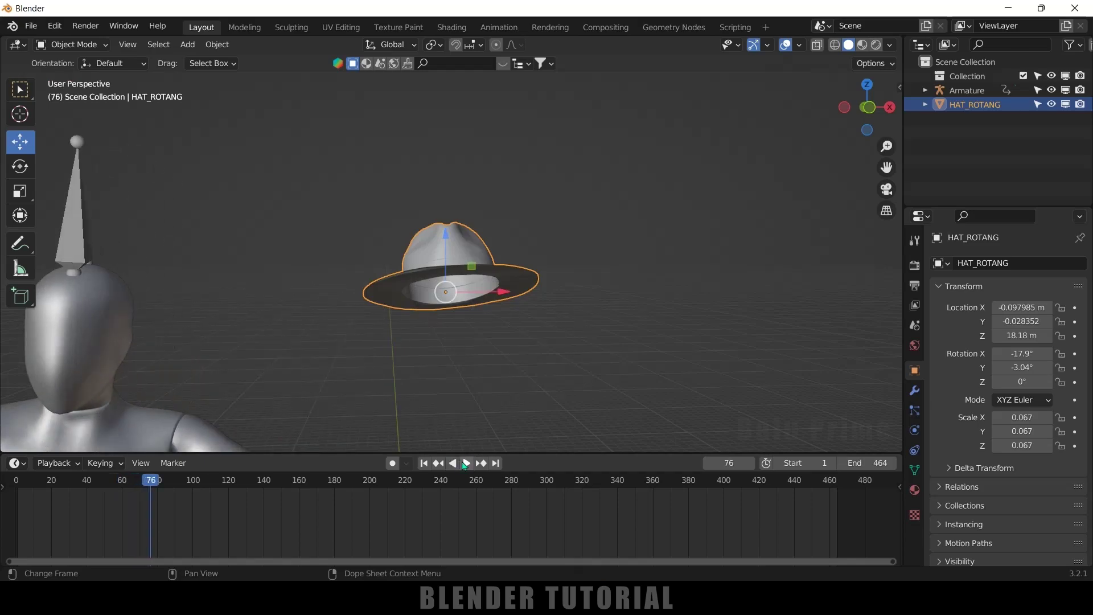
{"action": "left_click", "coordinate": [425, 463]}
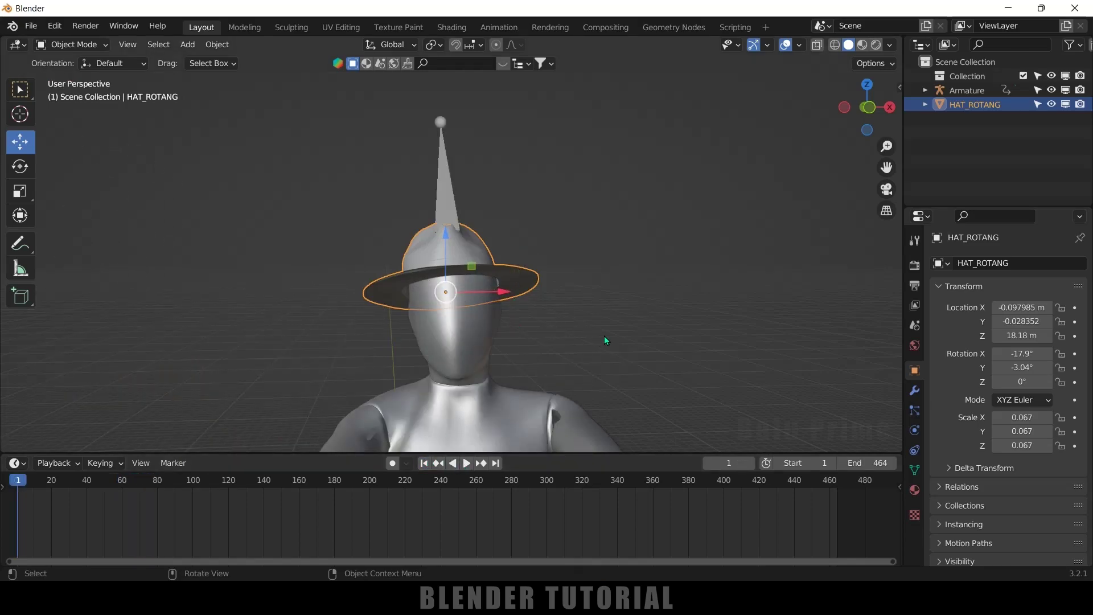
{"action": "scroll", "coordinate": [607, 340], "scroll_direction": "up", "scroll_amount": 2}
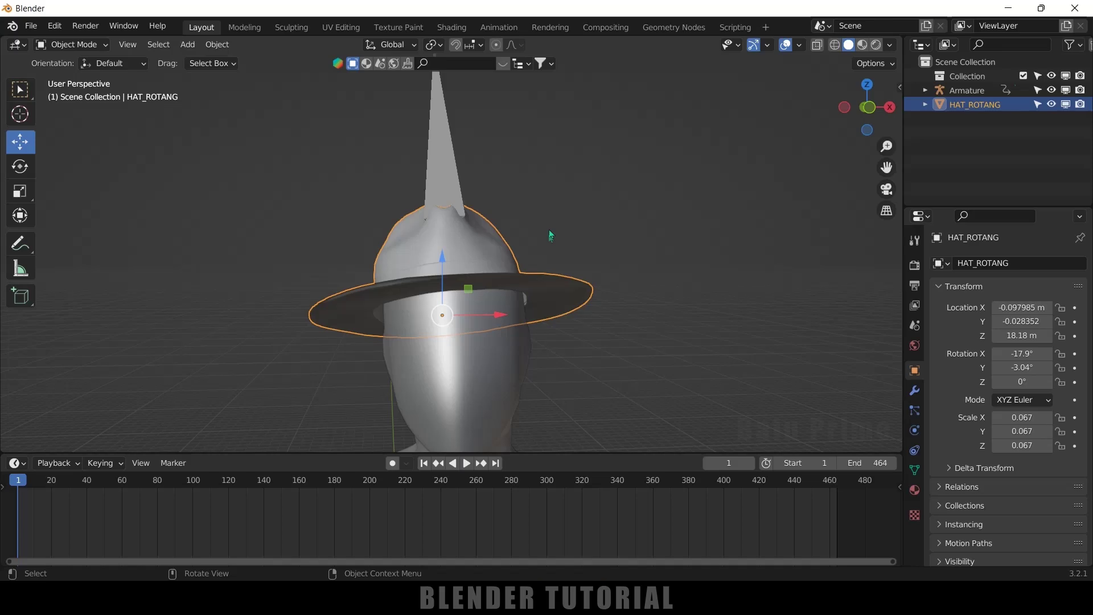
{"action": "left_click", "coordinate": [442, 159], "text": "shift"}
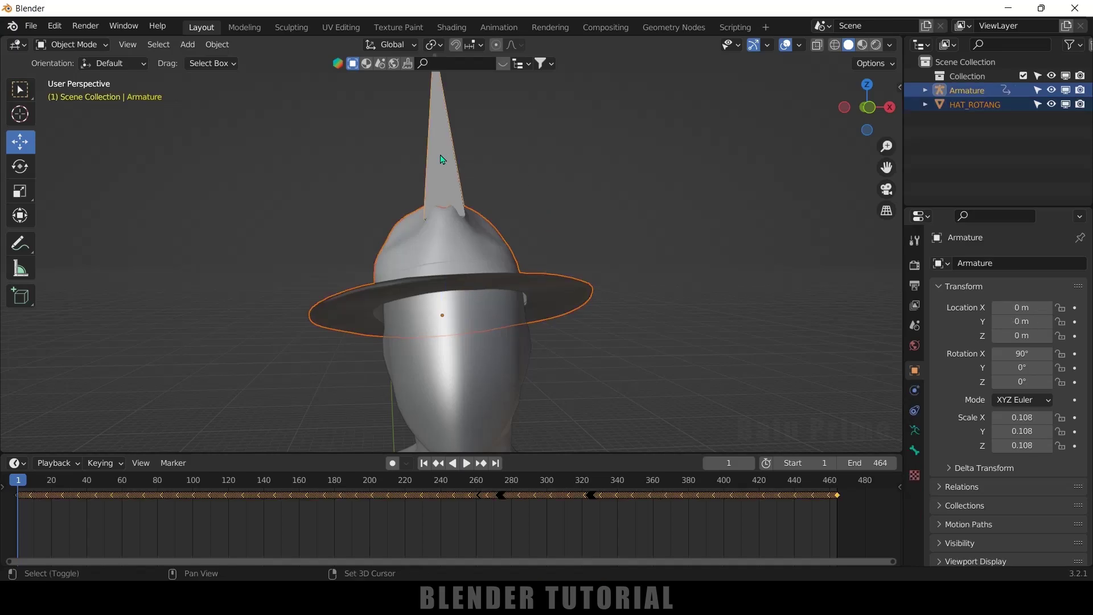
{"action": "scroll", "coordinate": [572, 251], "scroll_direction": "down", "scroll_amount": 2}
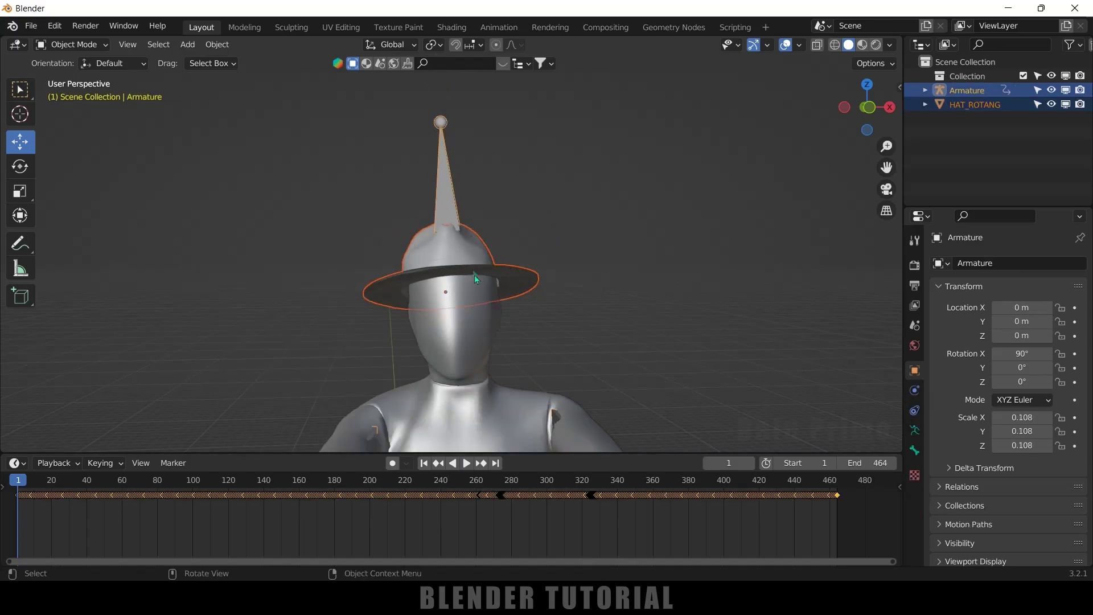
{"action": "left_click", "coordinate": [528, 183]}
- Set the armature's viewport display to In Front so its bones show through the character mesh
{"action": "left_click", "coordinate": [454, 203]}
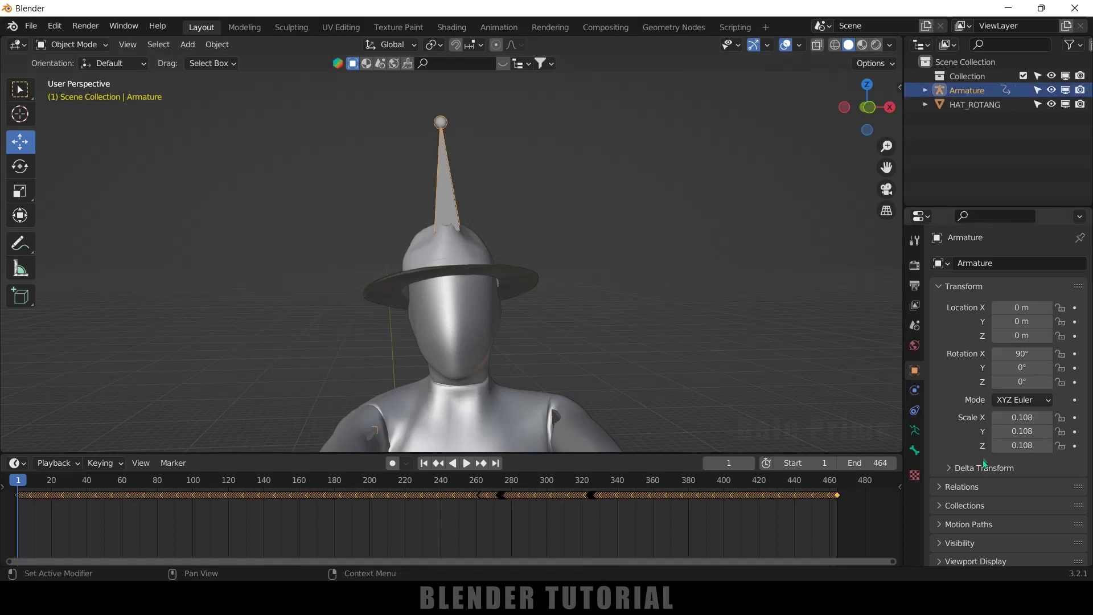
{"action": "left_click", "coordinate": [915, 431]}
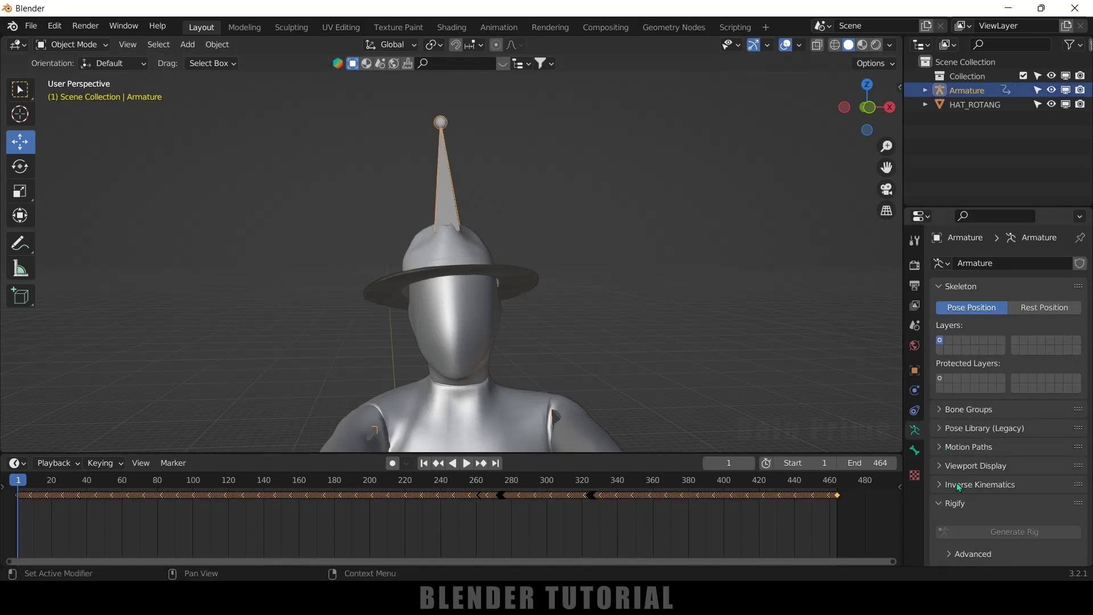
{"action": "left_click", "coordinate": [940, 469]}
{"action": "scroll", "coordinate": [941, 473], "scroll_direction": "down", "scroll_amount": 4}
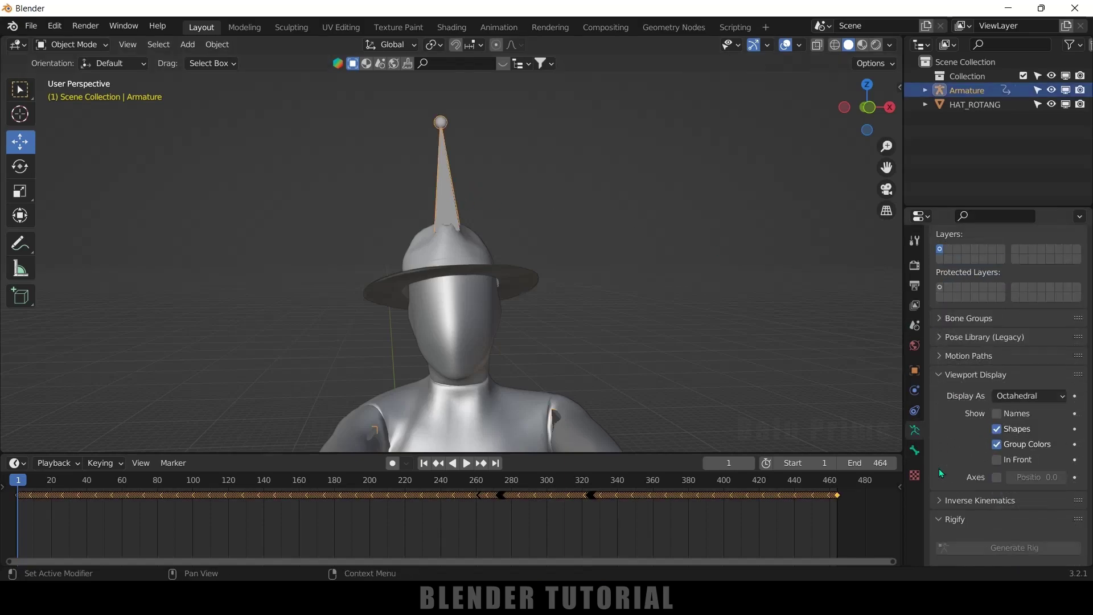
{"action": "left_click", "coordinate": [997, 462]}
{"action": "scroll", "coordinate": [699, 410], "scroll_direction": "up", "scroll_amount": 1}
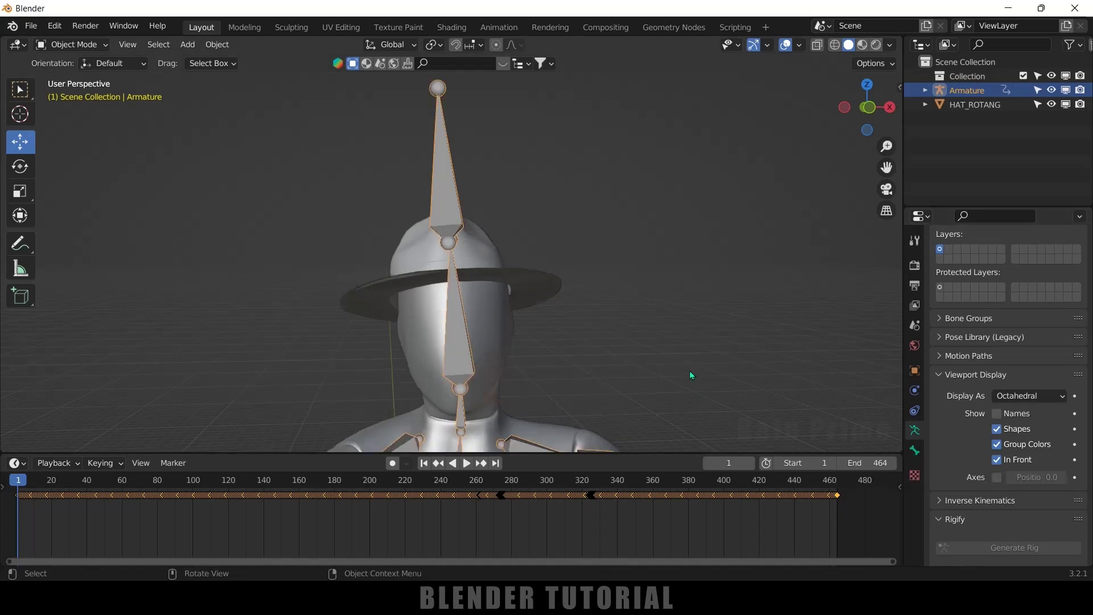
- Select the hat and add the armature as the active object, and enter Pose Mode
{"action": "left_click", "coordinate": [599, 359]}
{"action": "left_click", "coordinate": [542, 282]}
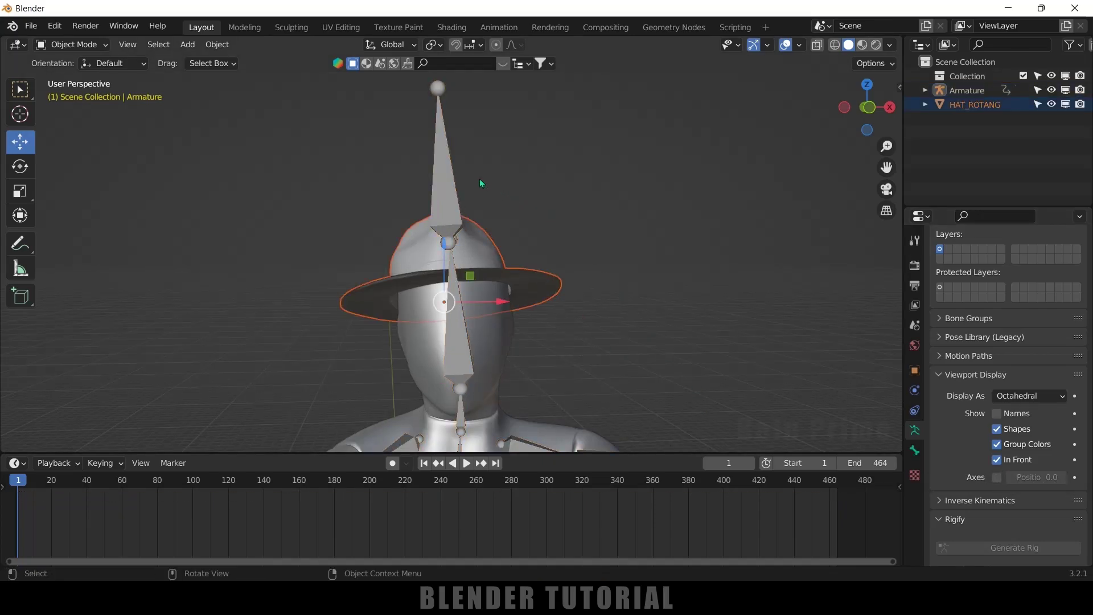
{"action": "left_click", "coordinate": [442, 163], "text": "shift"}
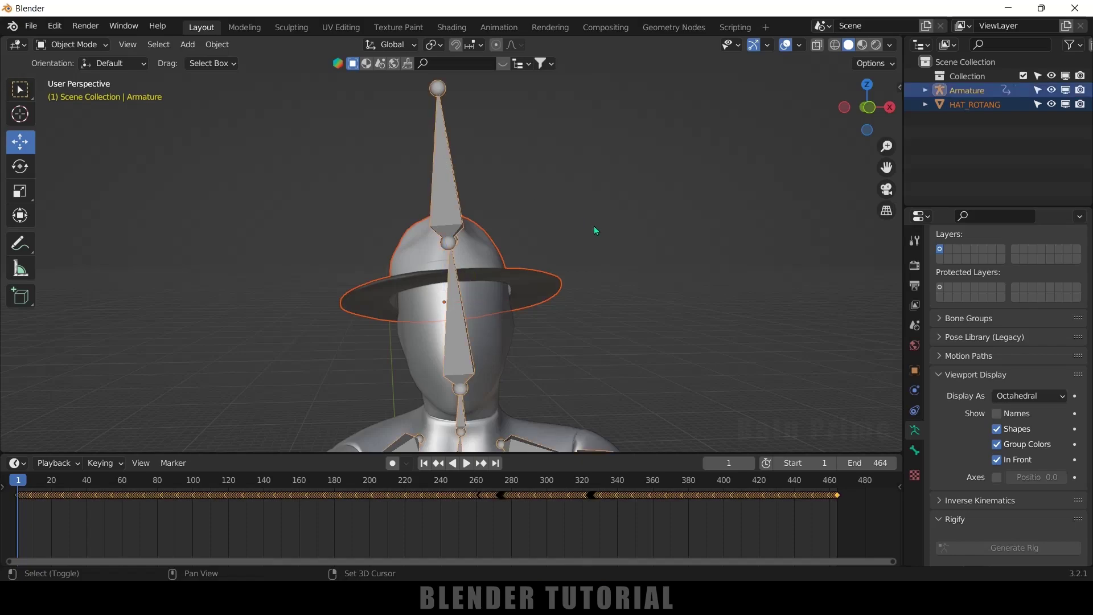
{"action": "left_click", "coordinate": [85, 46]}
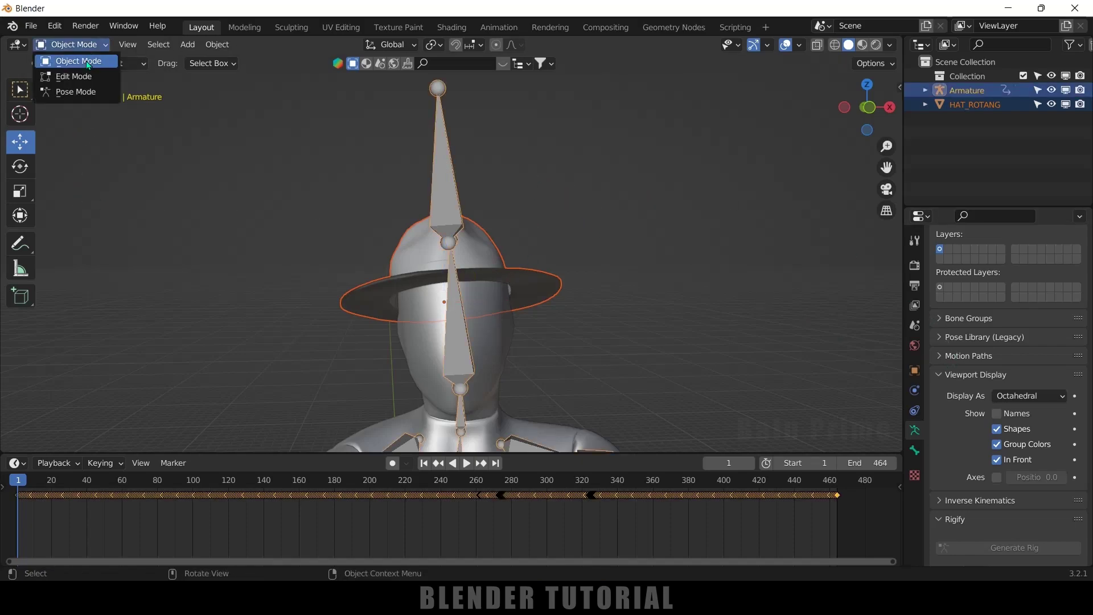
{"action": "left_click", "coordinate": [85, 90]}
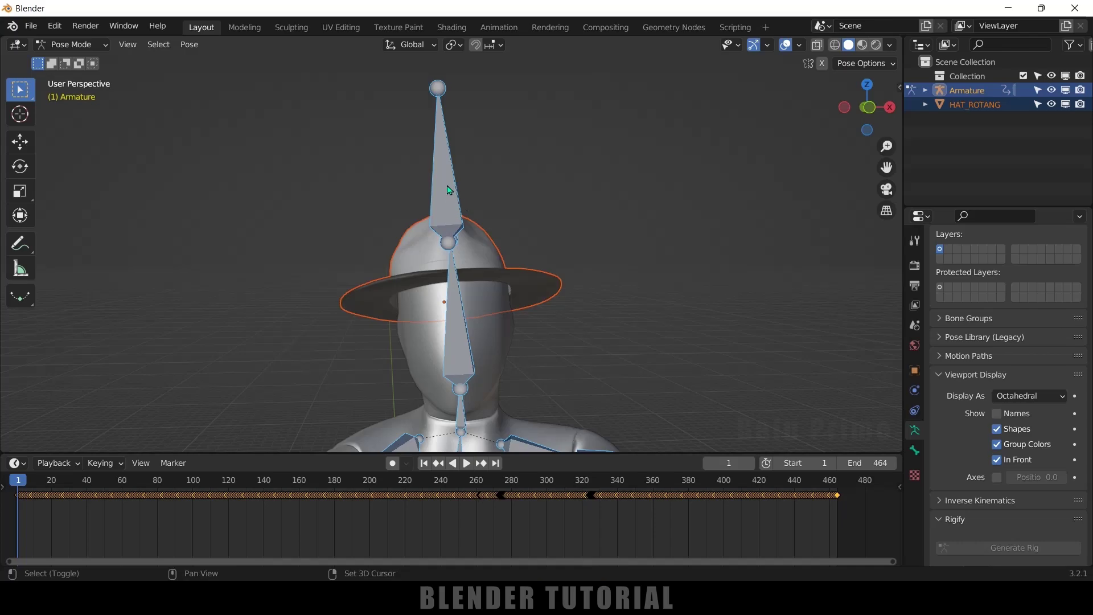
- Parent the hat to the mixamorig1:HeadTop_End bone using the Bone option, and return to Object Mode
{"action": "left_click", "coordinate": [446, 186], "text": "shift"}
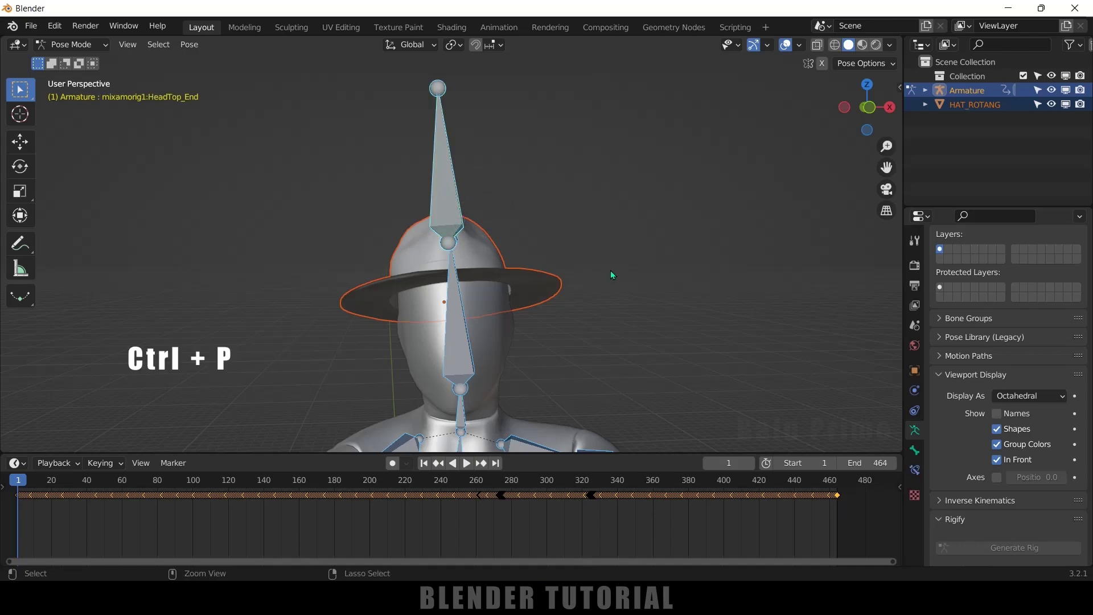
{"action": "key", "text": "ctrl+p"}
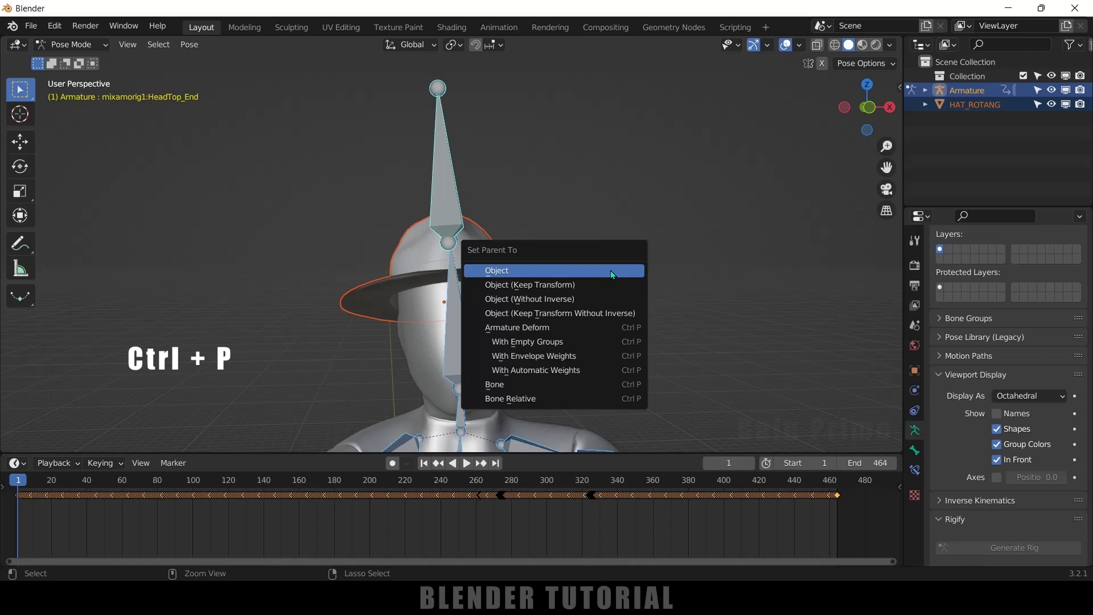
{"action": "left_click", "coordinate": [536, 386]}
{"action": "left_click", "coordinate": [71, 44]}
{"action": "left_click", "coordinate": [80, 60]}
- Turn off the armature's In Front display and hide the armature in the viewport
{"action": "scroll", "coordinate": [506, 220], "scroll_direction": "down", "scroll_amount": 5}
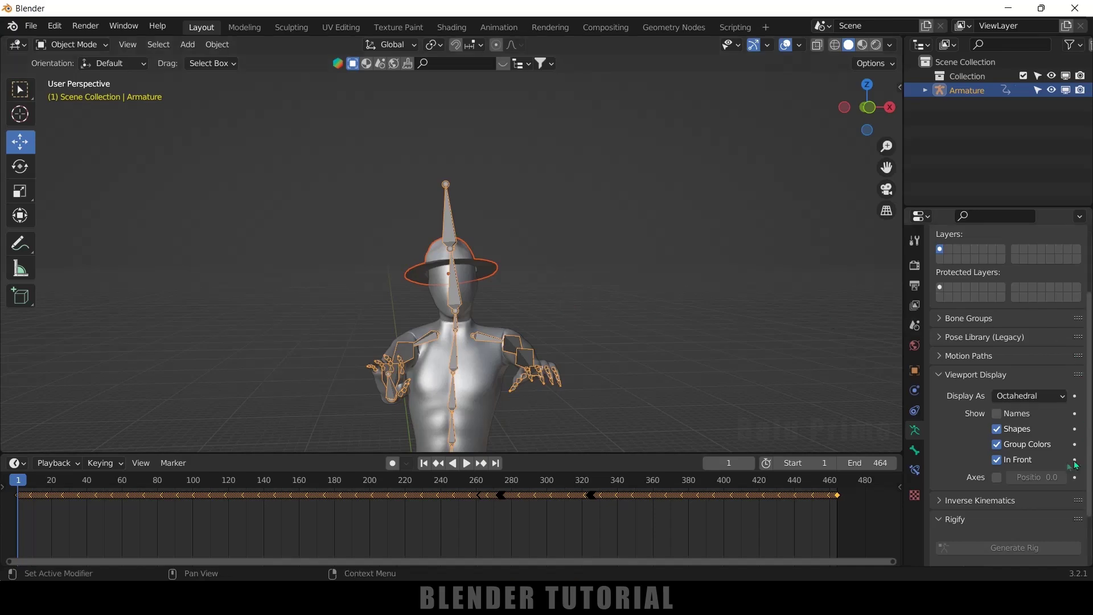
{"action": "left_click", "coordinate": [998, 459]}
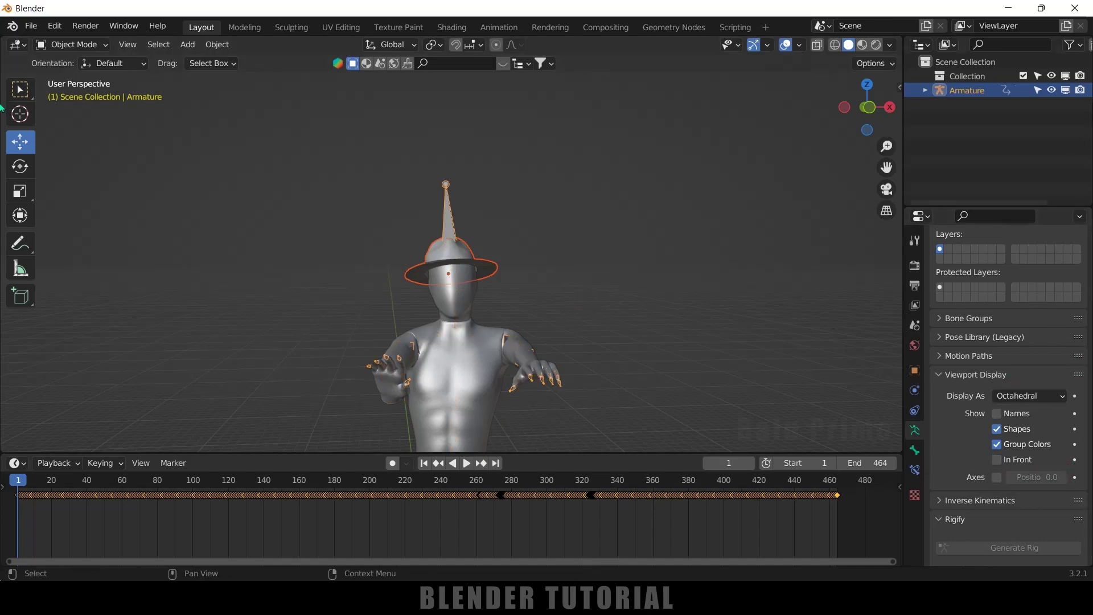
{"action": "left_click", "coordinate": [1052, 90]}
{"action": "scroll", "coordinate": [686, 222], "scroll_direction": "down", "scroll_amount": 2}
{"action": "middle_click_drag", "start_coordinate": [634, 339], "coordinate": [622, 223], "text": "shift"}
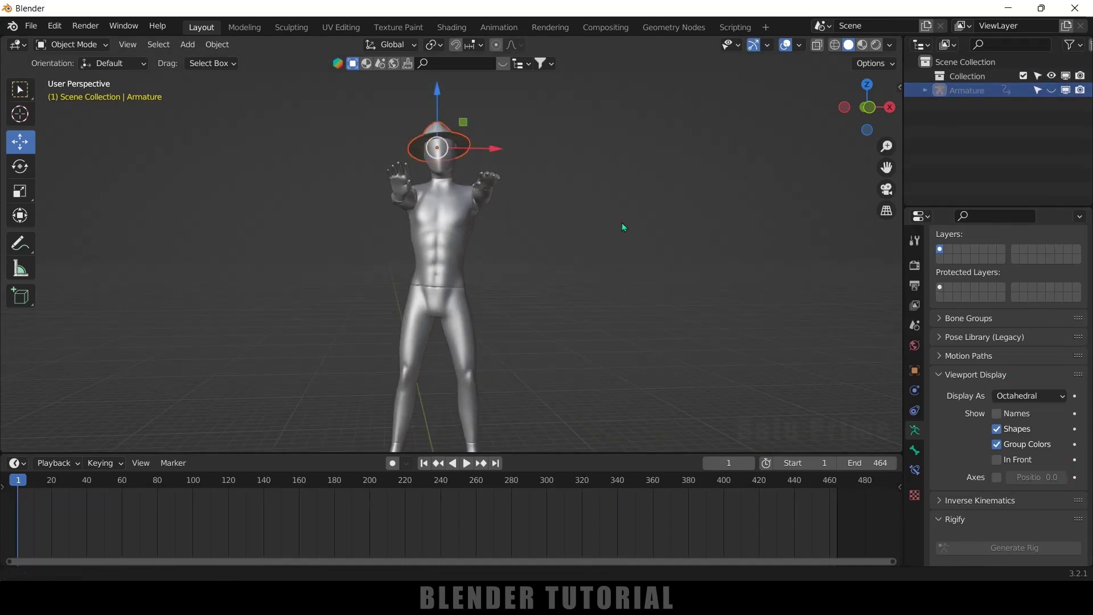
- Play the animation to check the hat's attachment to the head, and return to frame 1
{"action": "key", "text": "space"}
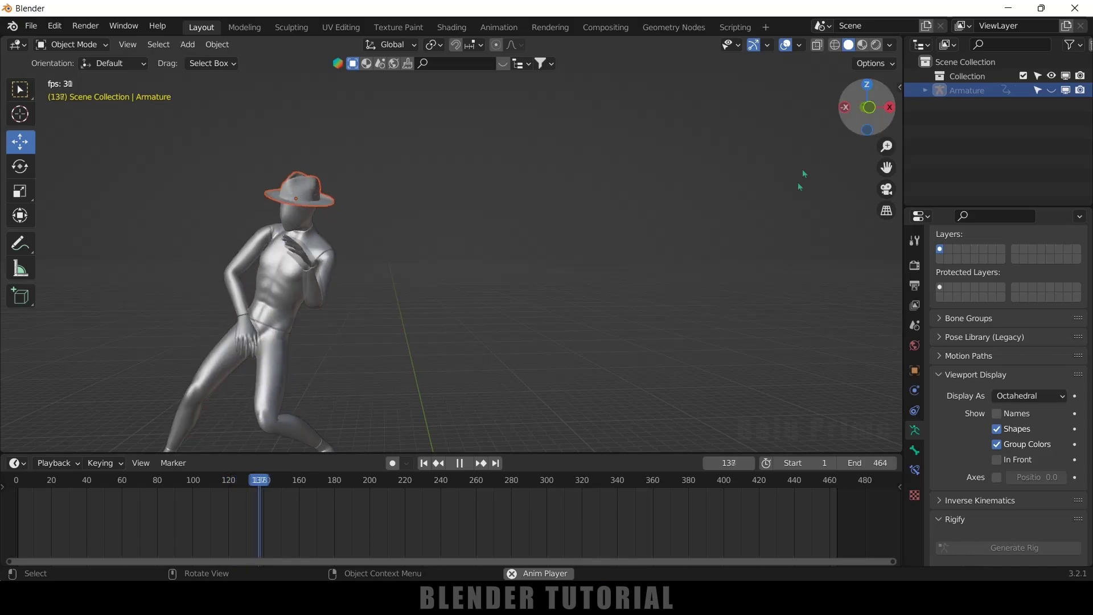
{"action": "left_click", "coordinate": [460, 463]}
{"action": "left_click", "coordinate": [424, 500]}
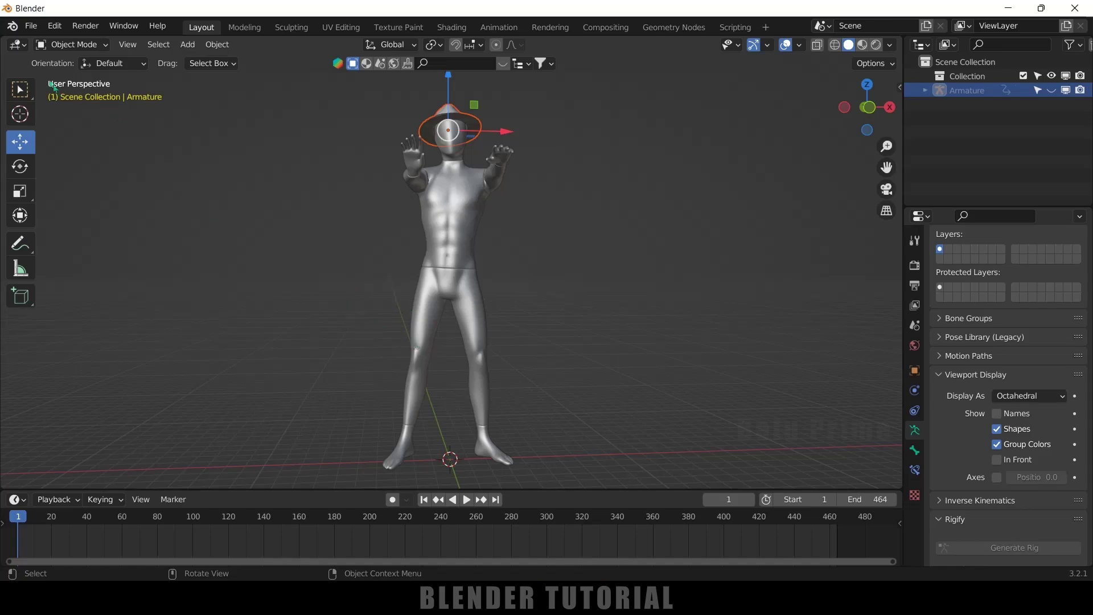
- Import the slipper model bws.fbx from the slipper\source folder as FBX
{"action": "left_click", "coordinate": [32, 27]}
{"action": "mouse_move", "coordinate": [104, 220]}
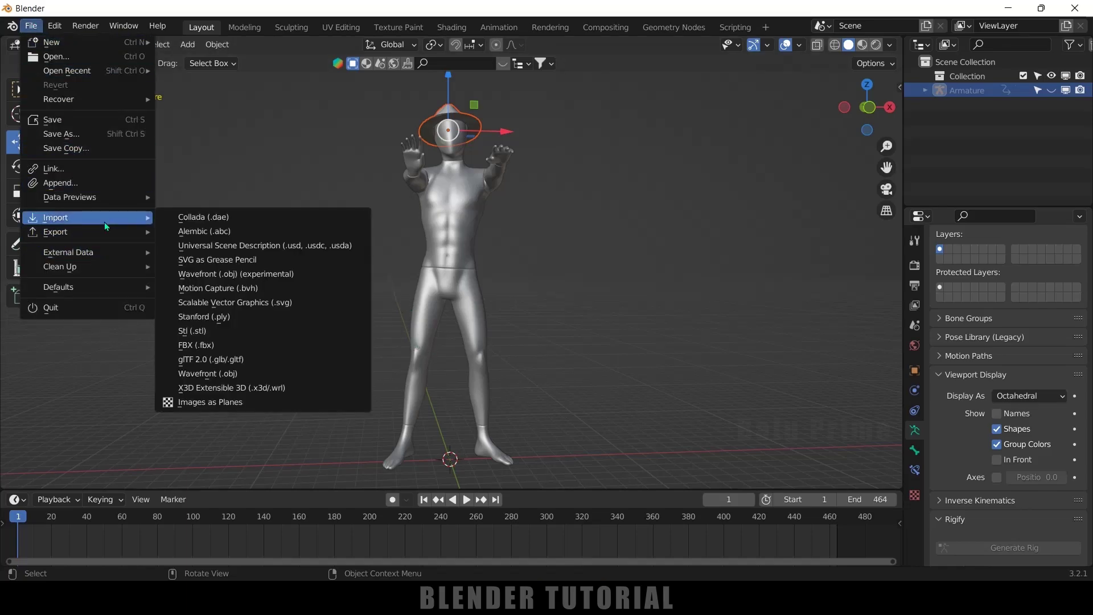
{"action": "left_click", "coordinate": [218, 345]}
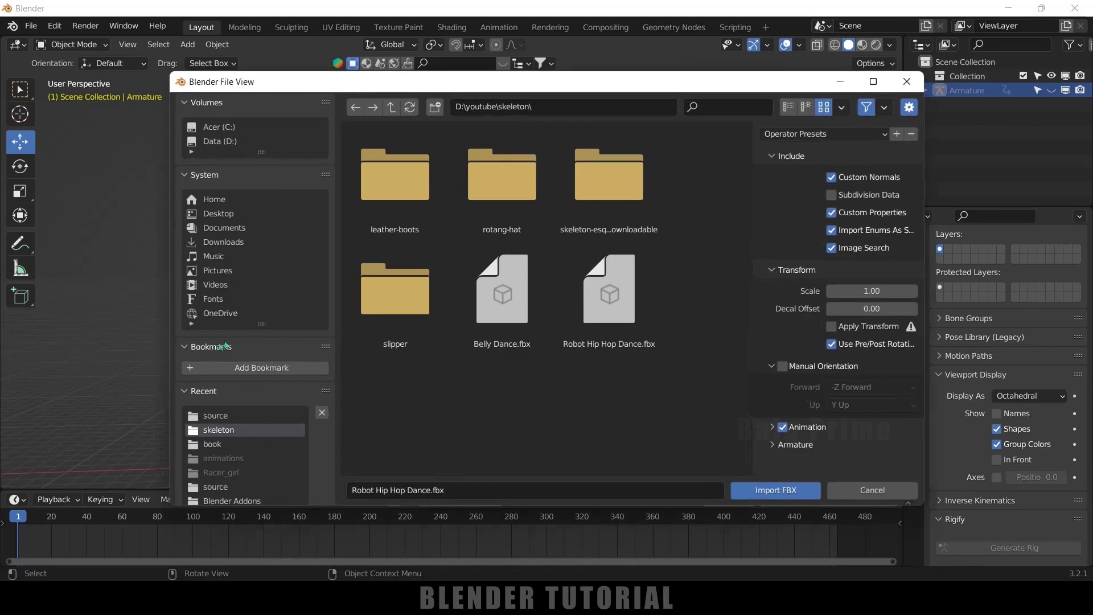
{"action": "double_click", "coordinate": [427, 305]}
{"action": "double_click", "coordinate": [424, 212]}
{"action": "left_click", "coordinate": [425, 212]}
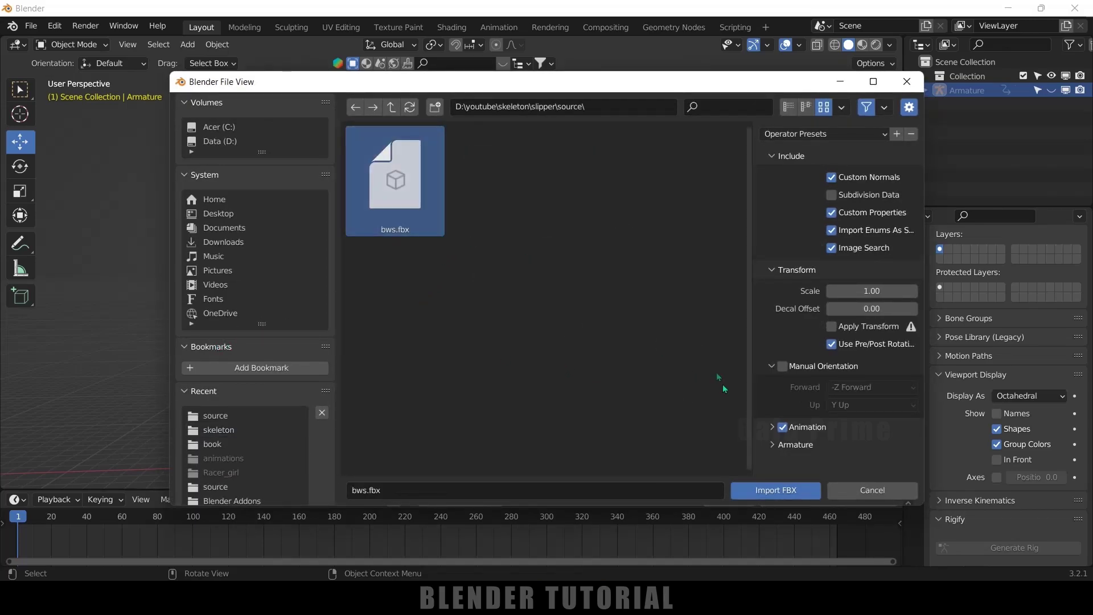
{"action": "left_click", "coordinate": [776, 490]}
- Scale up both imported slippers and rotate them about Z so their toes point the way the character faces
{"action": "scroll", "coordinate": [625, 392], "scroll_direction": "down", "scroll_amount": 2}
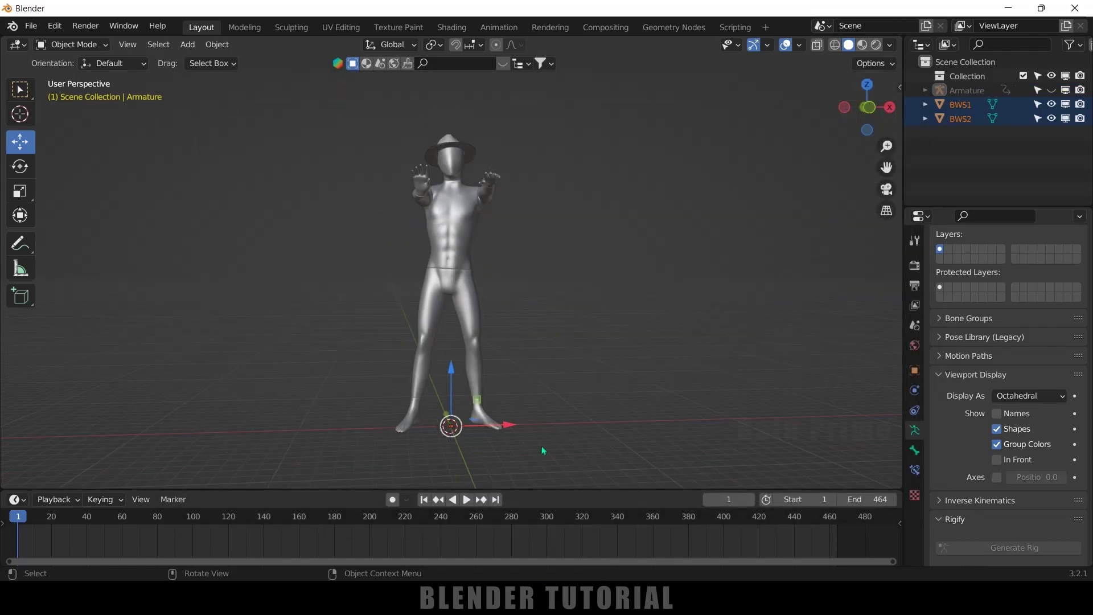
{"action": "key", "text": "s"}
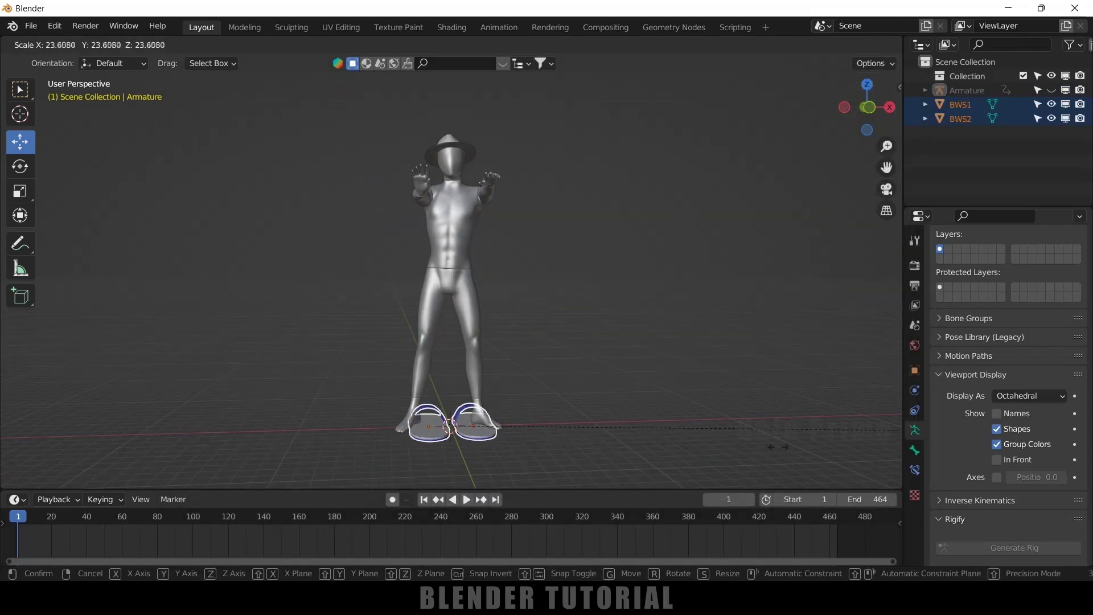
{"action": "left_click", "coordinate": [509, 425]}
{"action": "middle_click_drag", "start_coordinate": [242, 355], "coordinate": [279, 365]}
{"action": "left_click", "coordinate": [14, 170]}
{"action": "left_click_drag", "start_coordinate": [506, 438], "coordinate": [378, 399]}
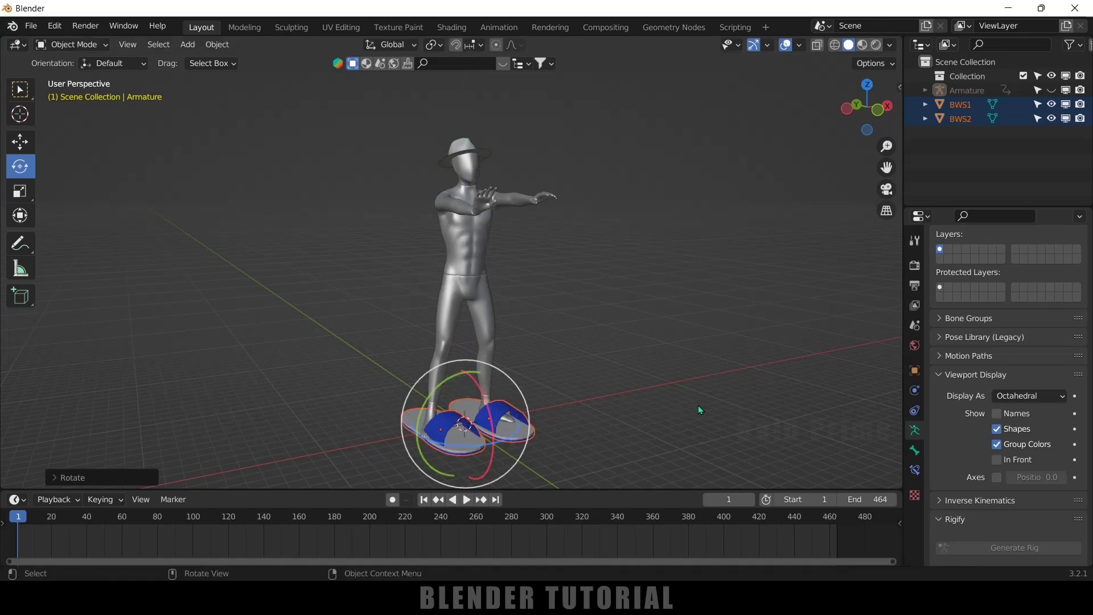
- Move both slippers along X to beside the character's feet and shrink them to roughly foot size
{"action": "key", "text": "KP_7"}
{"action": "scroll", "coordinate": [695, 410], "scroll_direction": "up", "scroll_amount": 4}
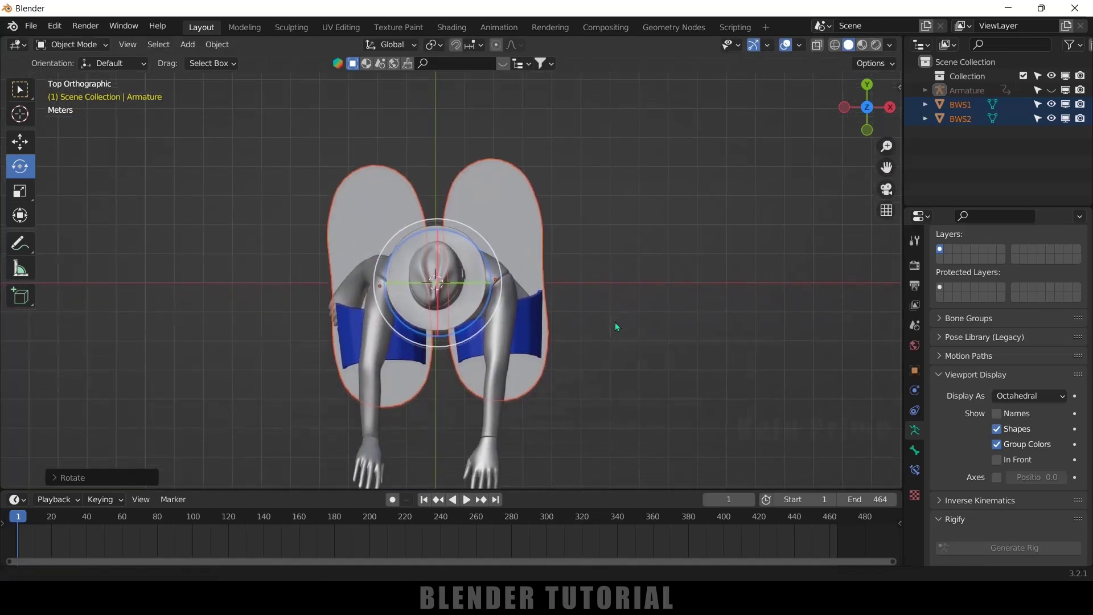
{"action": "left_click", "coordinate": [20, 142]}
{"action": "left_click_drag", "start_coordinate": [498, 281], "coordinate": [251, 269]}
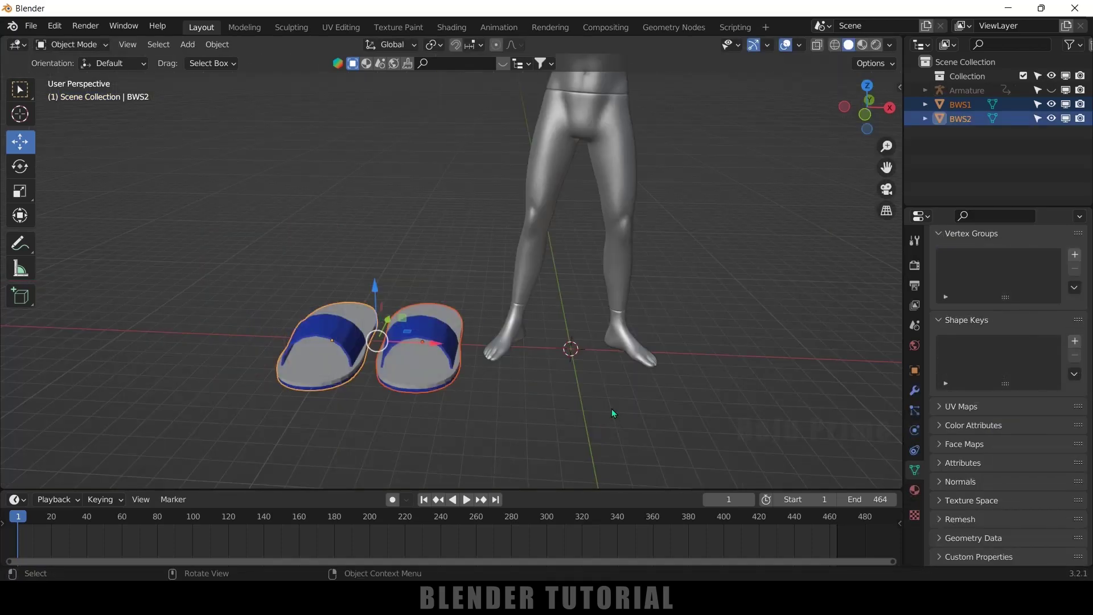
{"action": "key", "text": "s"}
{"action": "left_click", "coordinate": [479, 378]}
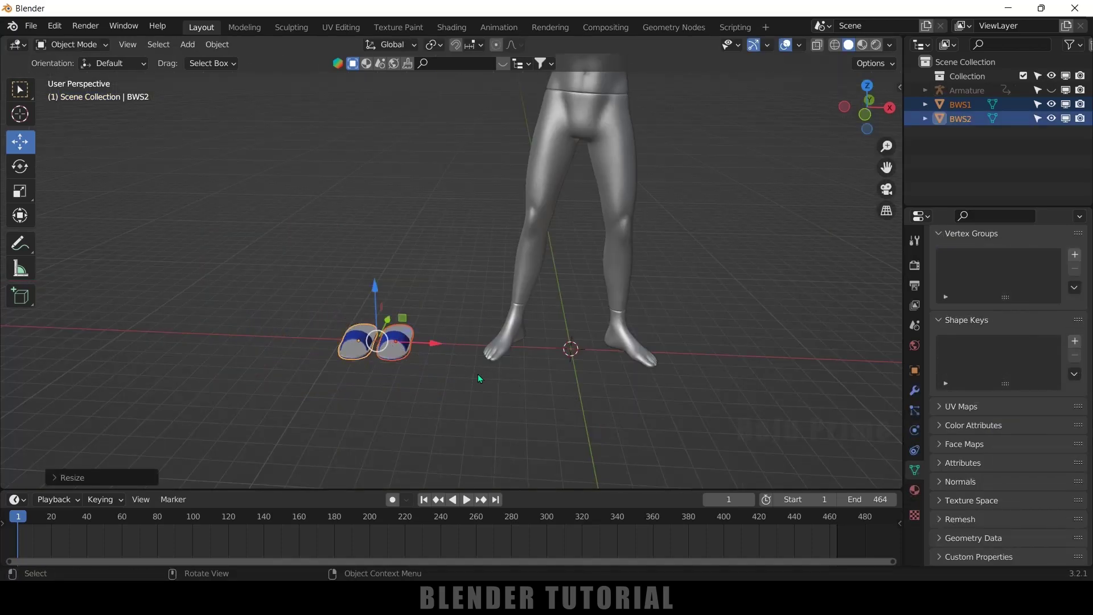
- Move slipper BWS1 along X to the character's left foot in the top view
{"action": "key", "text": "KP_7"}
{"action": "scroll", "coordinate": [471, 222], "scroll_direction": "up", "scroll_amount": 1}
{"action": "middle_click_drag", "start_coordinate": [471, 222], "coordinate": [446, 326], "text": "shift"}
{"action": "left_click", "coordinate": [414, 260]}
{"action": "left_click", "coordinate": [349, 266]}
{"action": "left_click_drag", "start_coordinate": [375, 230], "coordinate": [682, 229]}
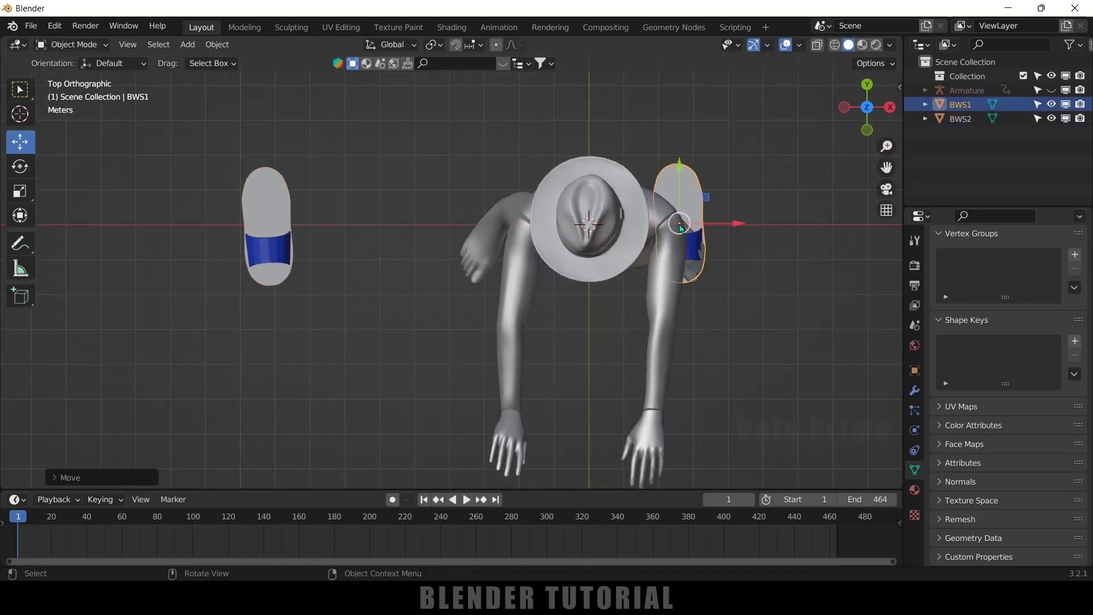
- Rotate slipper BWS1 about Z to match the direction of the left foot
{"action": "left_click", "coordinate": [15, 165]}
{"action": "left_click_drag", "start_coordinate": [723, 196], "coordinate": [736, 233]}
{"action": "left_click", "coordinate": [20, 141]}
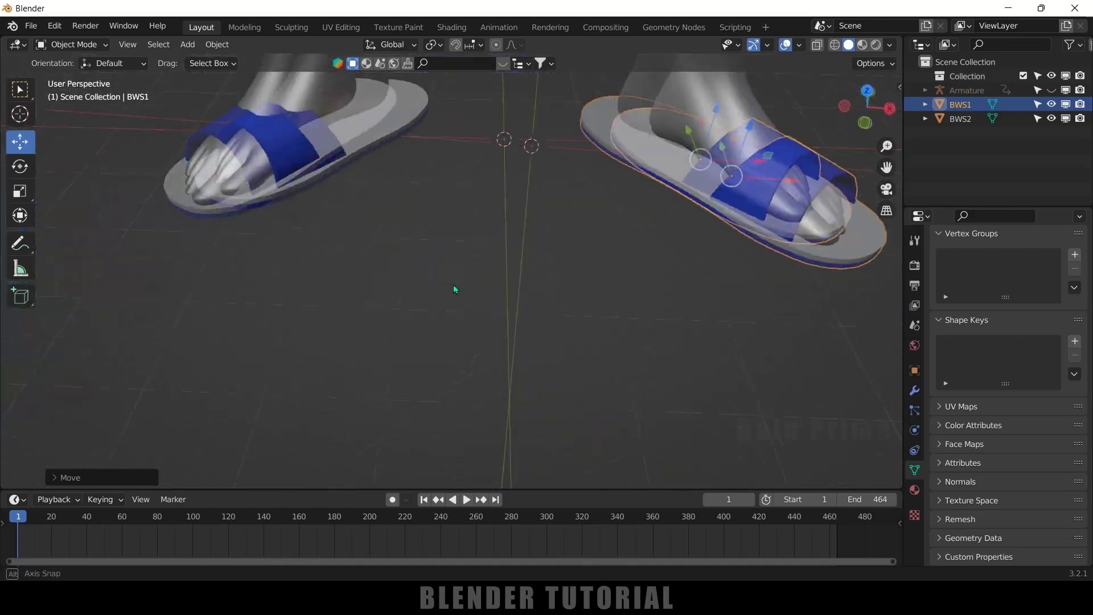
- Open slipper BWS2 on the character's right foot in Edit Mode and clear its vertex selection
{"action": "middle_click_drag", "start_coordinate": [456, 290], "coordinate": [434, 286]}
{"action": "middle_click_drag", "start_coordinate": [344, 200], "coordinate": [491, 371], "text": "shift"}
{"action": "middle_click_drag", "start_coordinate": [501, 367], "coordinate": [506, 365]}
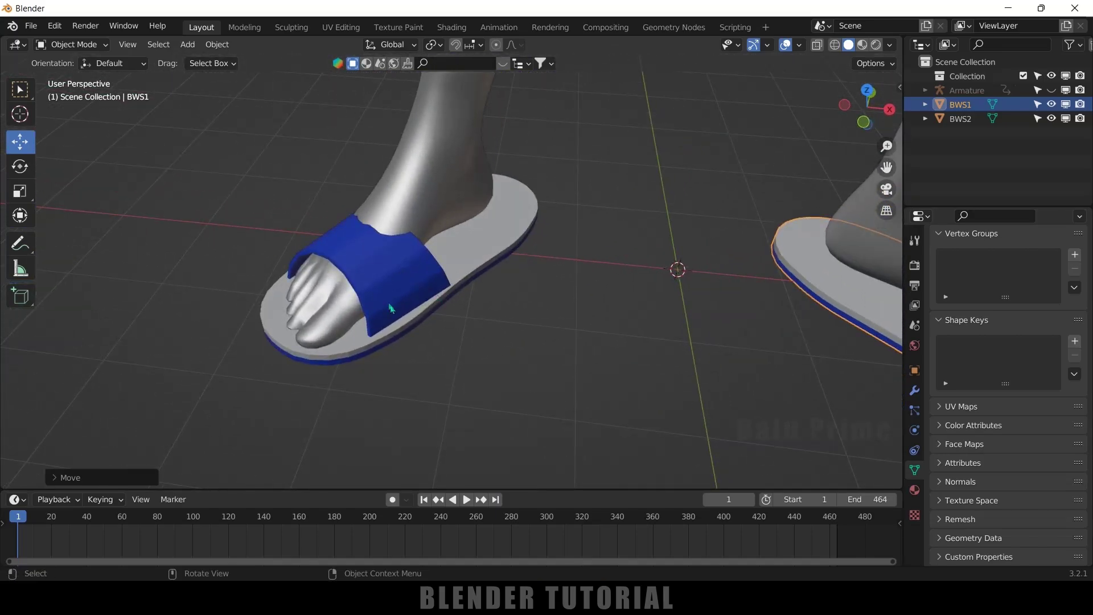
{"action": "left_click", "coordinate": [411, 257]}
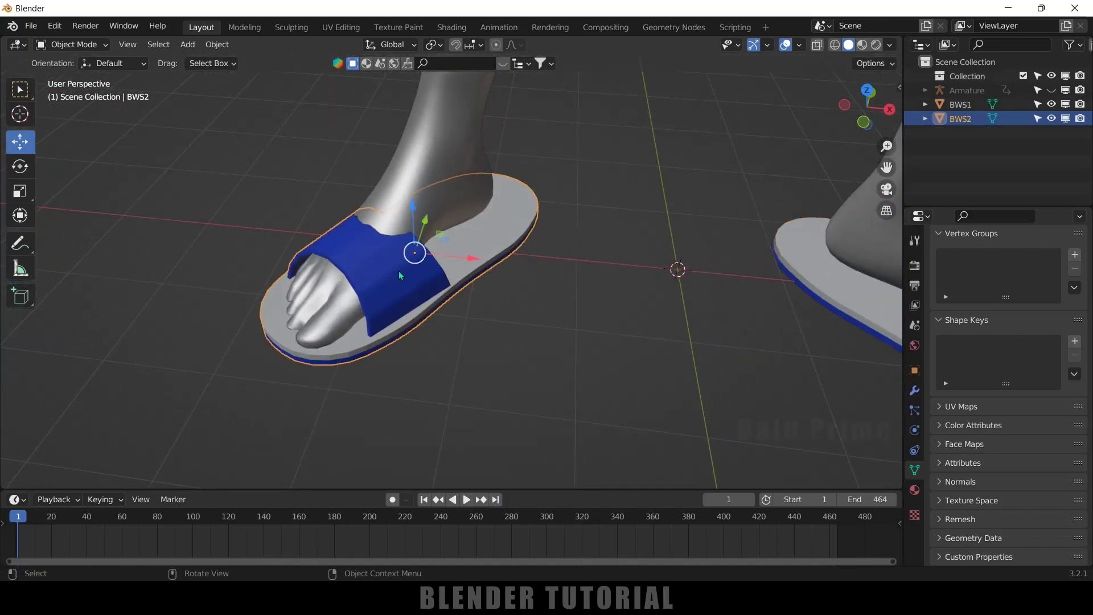
{"action": "key", "text": "Tab"}
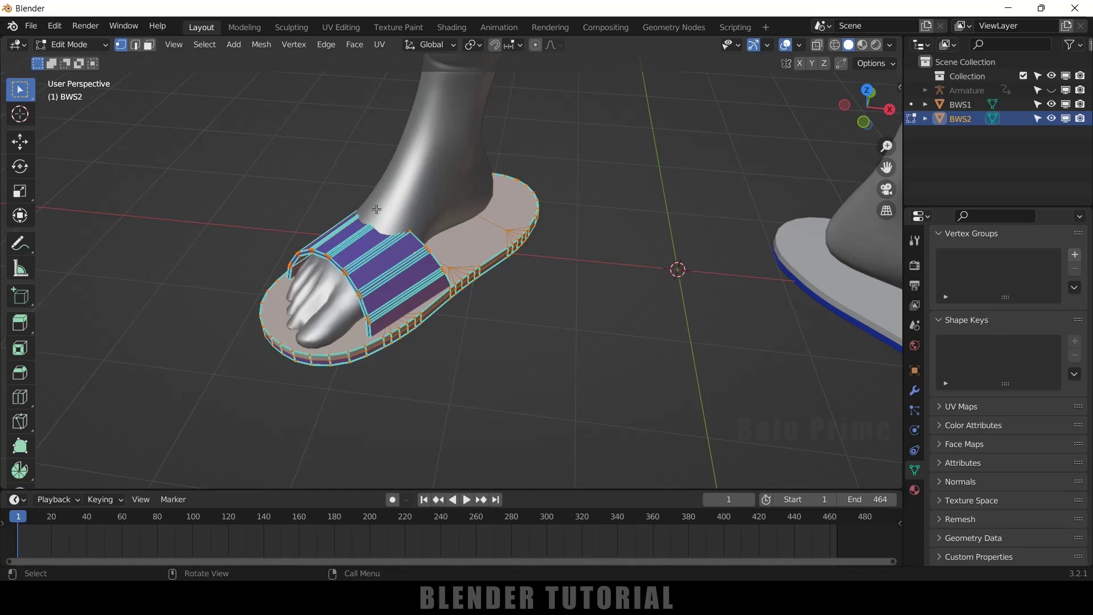
{"action": "key", "text": "alt+a"}
- Raise the ankle-side top edge of slipper BWS2's strap above the right foot using proportional editing, and return to Object Mode
{"action": "left_click", "coordinate": [835, 45]}
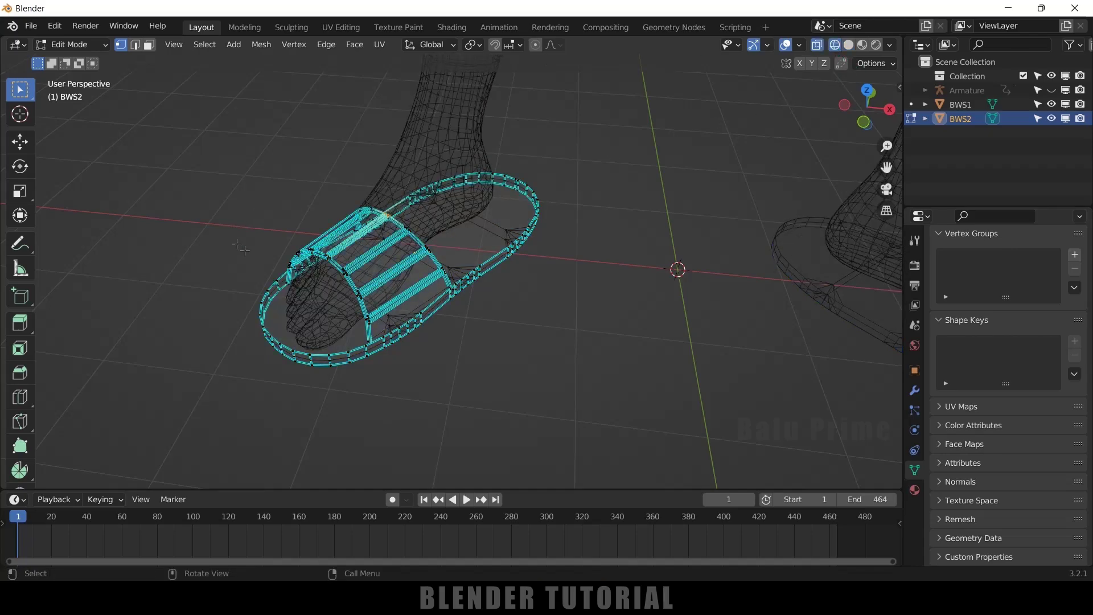
{"action": "middle_click_drag", "start_coordinate": [234, 241], "coordinate": [351, 219]}
{"action": "left_click_drag", "start_coordinate": [366, 201], "coordinate": [395, 223]}
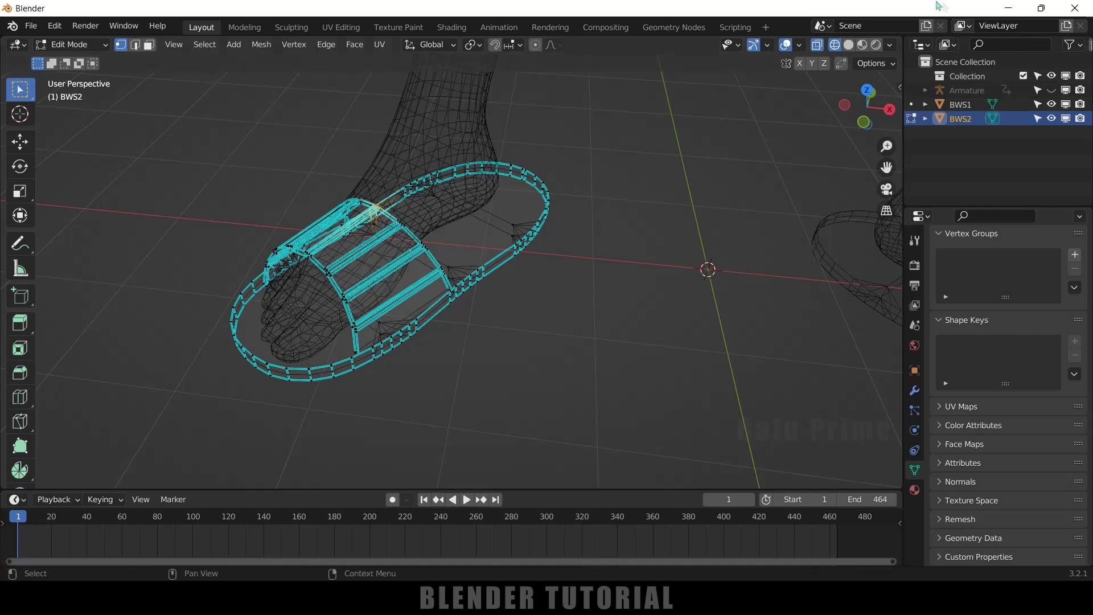
{"action": "left_click", "coordinate": [849, 45]}
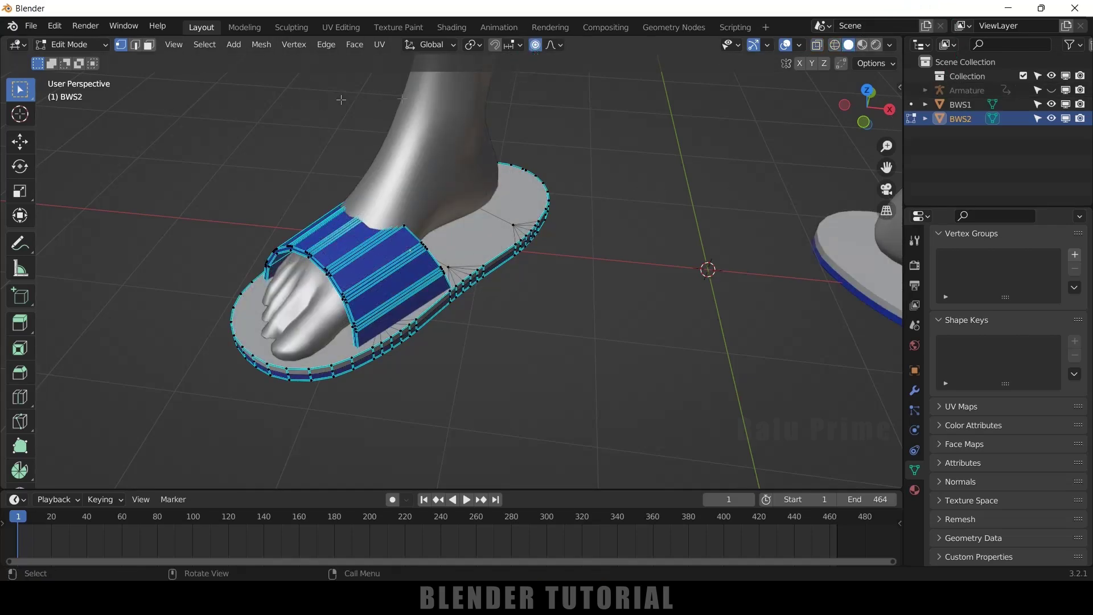
{"action": "left_click", "coordinate": [22, 143]}
{"action": "left_click_drag", "start_coordinate": [369, 162], "coordinate": [340, 146]}
{"action": "scroll", "coordinate": [355, 146], "scroll_direction": "down", "scroll_amount": 2}
{"action": "scroll", "coordinate": [355, 145], "scroll_direction": "up", "scroll_amount": 8}
{"action": "scroll", "coordinate": [349, 141], "scroll_direction": "down", "scroll_amount": 3}
{"action": "scroll", "coordinate": [344, 149], "scroll_direction": "up", "scroll_amount": 1}
{"action": "scroll", "coordinate": [341, 151], "scroll_direction": "down", "scroll_amount": 1}
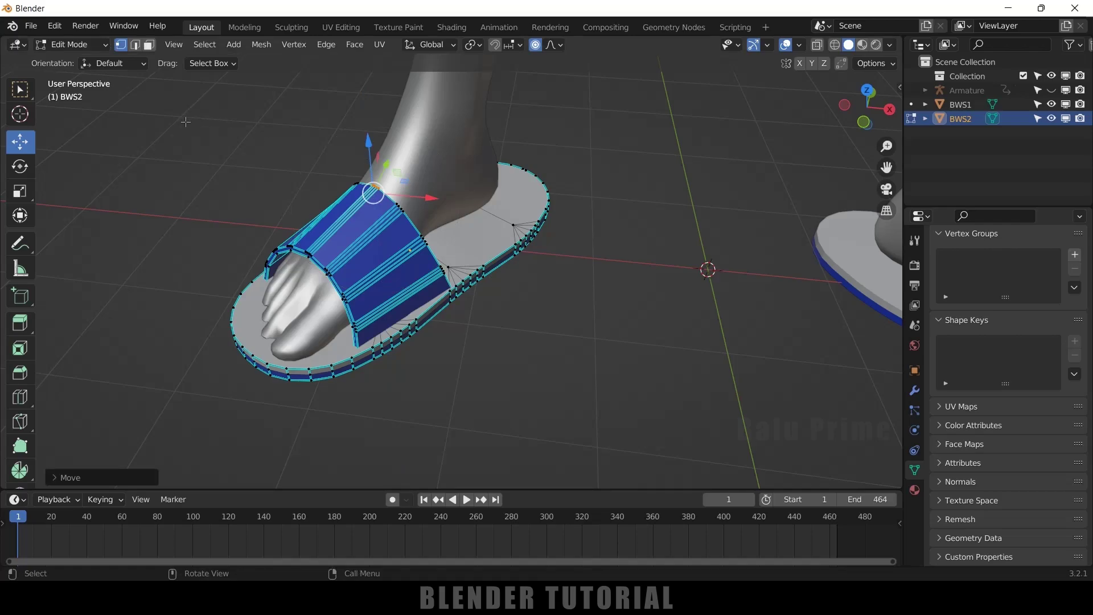
{"action": "key", "text": "Tab"}
- Play the animation to check how the feet move relative to the slippers, and return to frame 1
{"action": "scroll", "coordinate": [450, 285], "scroll_direction": "down", "scroll_amount": 2}
{"action": "mouse_move", "coordinate": [501, 350]}
{"action": "middle_mouse_down"}
{"action": "mouse_move", "coordinate": [552, 361]}
{"action": "mouse_move", "coordinate": [510, 336]}
{"action": "mouse_move", "coordinate": [534, 359]}
{"action": "mouse_move", "coordinate": [505, 357]}
{"action": "middle_mouse_up"}
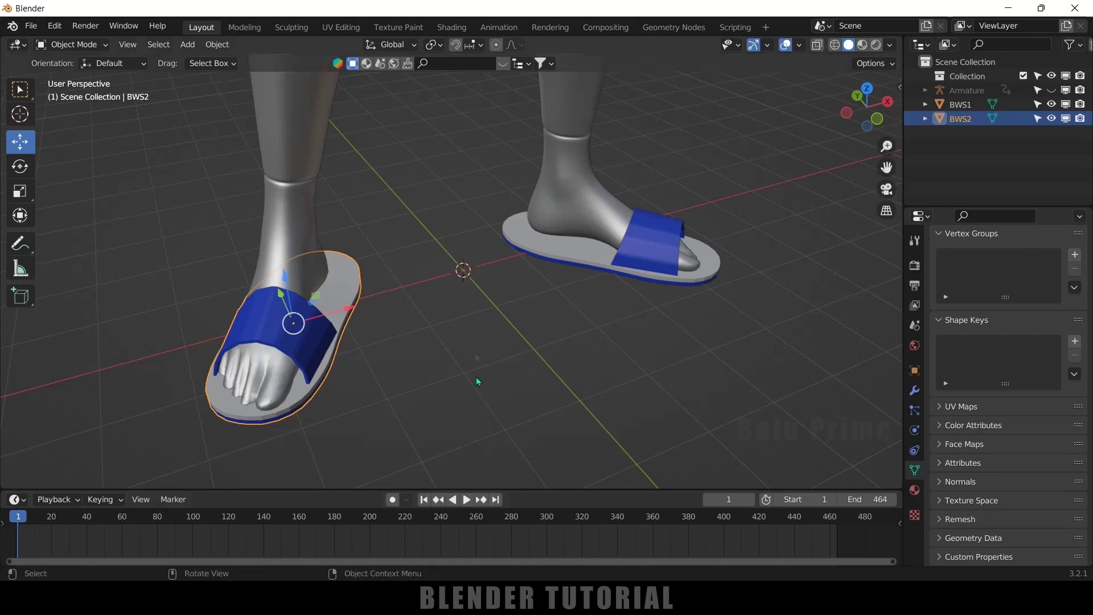
{"action": "left_click", "coordinate": [470, 498]}
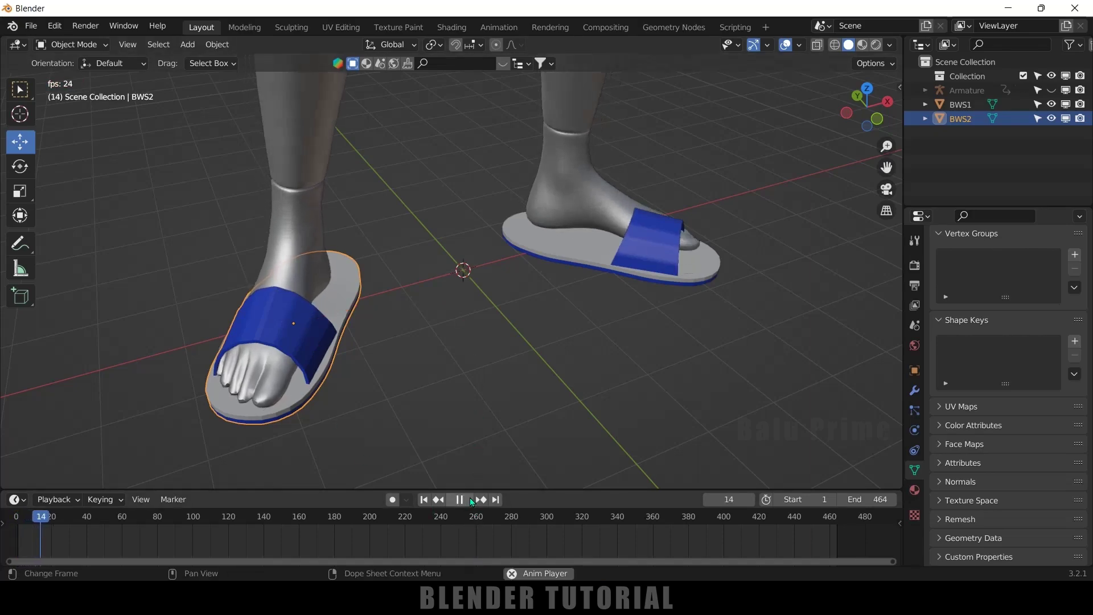
{"action": "left_click", "coordinate": [470, 498]}
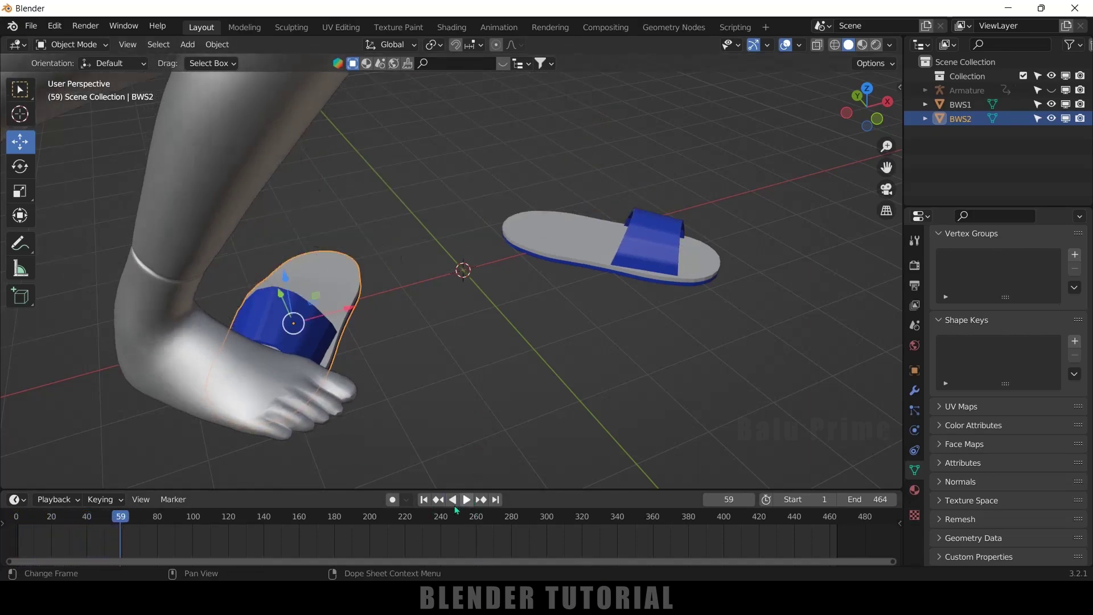
{"action": "left_click", "coordinate": [425, 501]}
{"action": "mouse_move", "coordinate": [539, 395]}
{"action": "middle_mouse_down"}
{"action": "mouse_move", "coordinate": [538, 408]}
{"action": "mouse_move", "coordinate": [523, 401]}
{"action": "middle_mouse_up"}
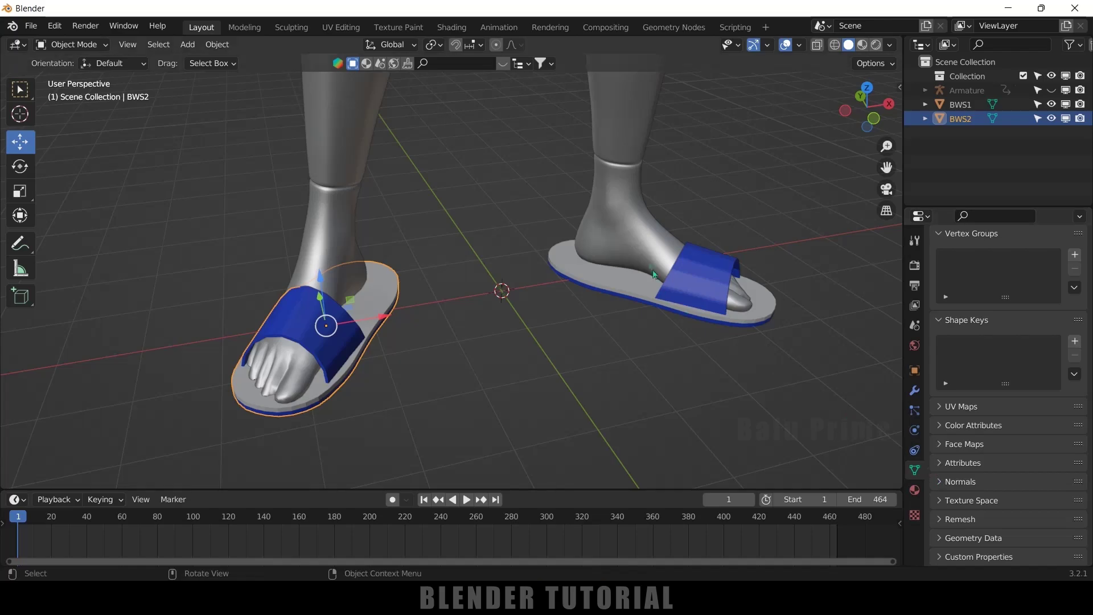
- Unhide the armature and display its bones In Front of the character mesh
{"action": "left_click", "coordinate": [963, 90]}
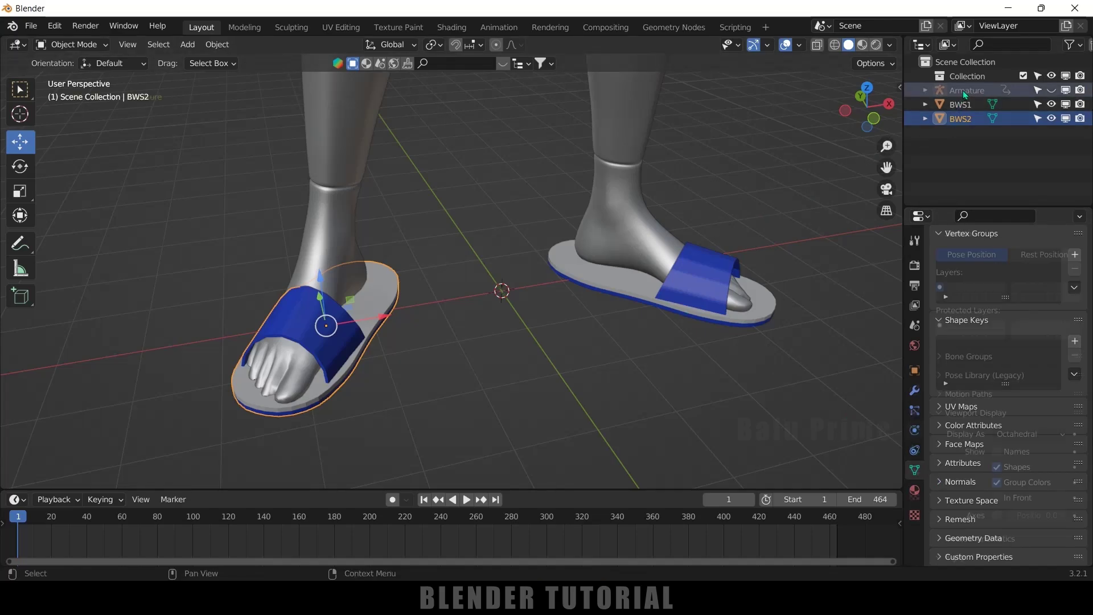
{"action": "left_click", "coordinate": [1052, 90]}
{"action": "scroll", "coordinate": [1015, 477], "scroll_direction": "down", "scroll_amount": 2}
{"action": "left_click", "coordinate": [996, 453]}
- Parent slipper BWS2 to the mixamorig1:RightFoot bone with the Bone option and return to Object Mode
{"action": "middle_click_drag", "start_coordinate": [499, 387], "coordinate": [464, 385]}
{"action": "left_click", "coordinate": [376, 369]}
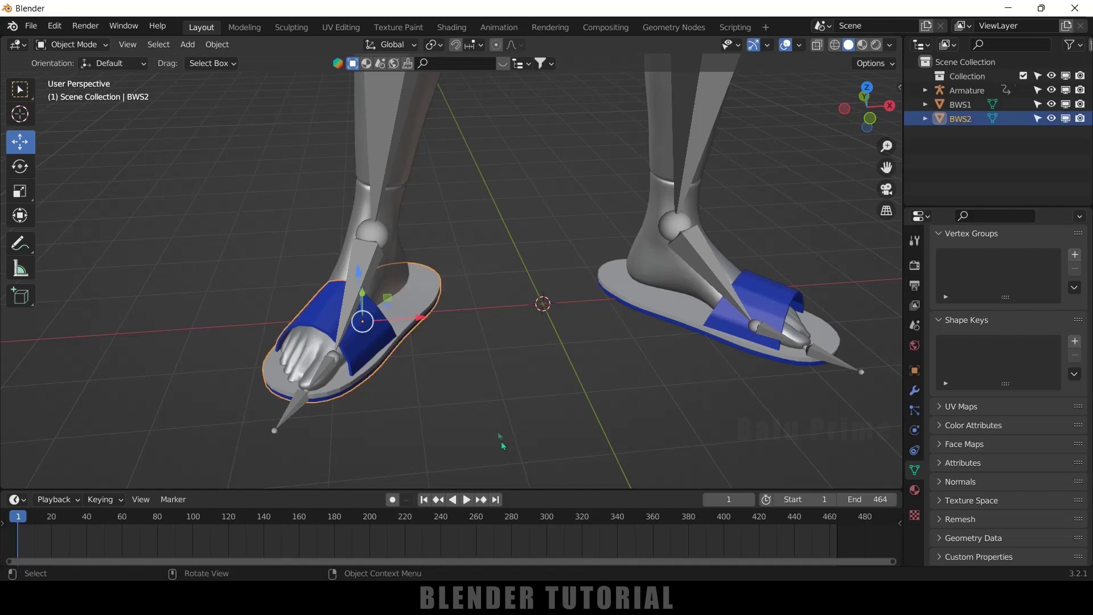
{"action": "left_click", "coordinate": [373, 254], "text": "shift"}
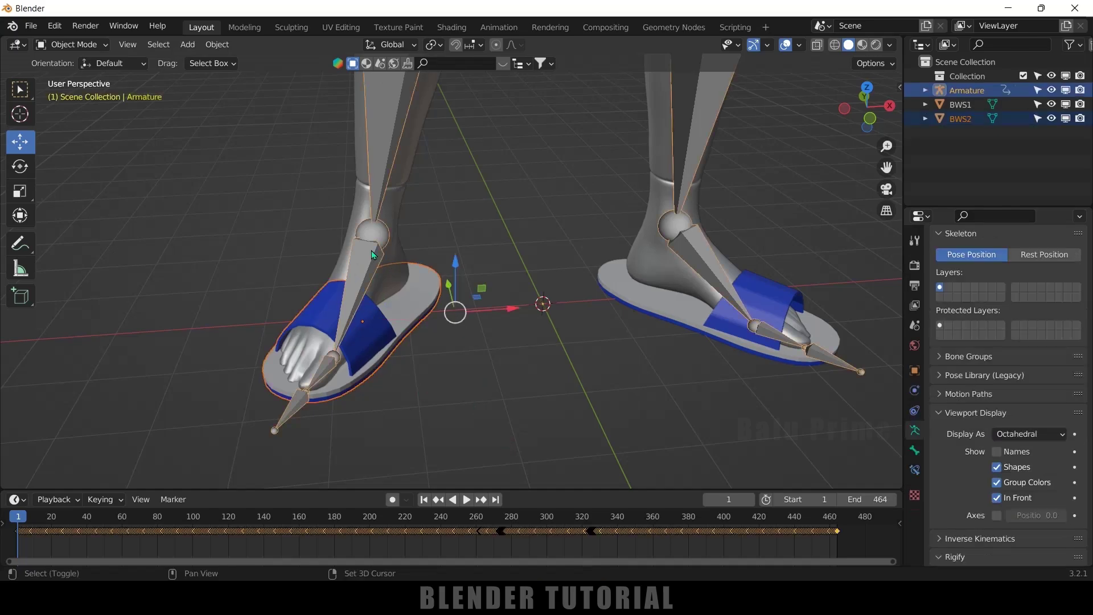
{"action": "left_click", "coordinate": [84, 50]}
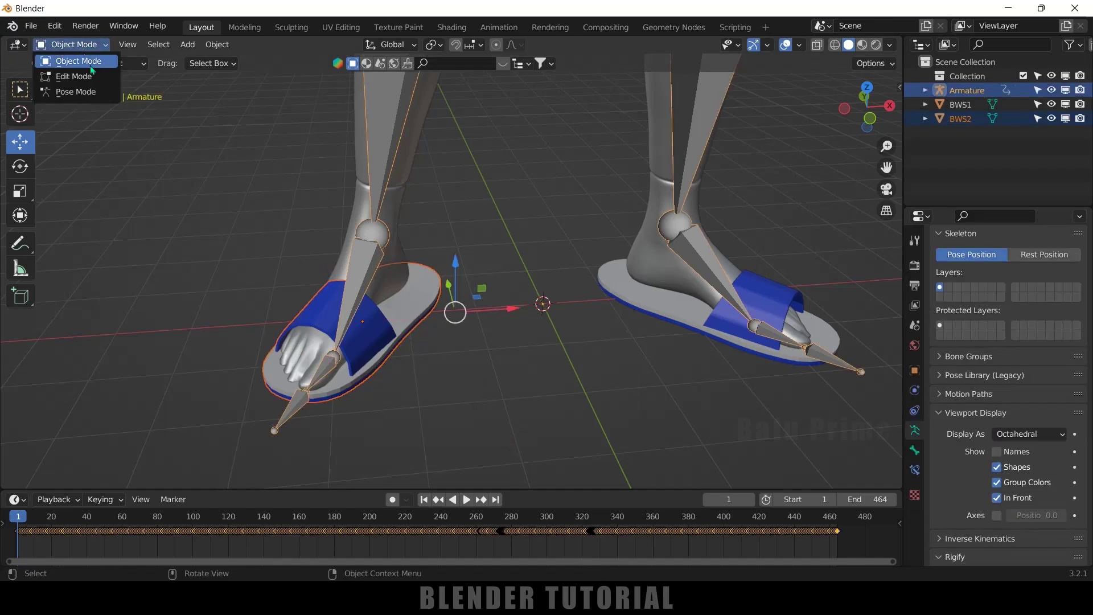
{"action": "left_click", "coordinate": [75, 91]}
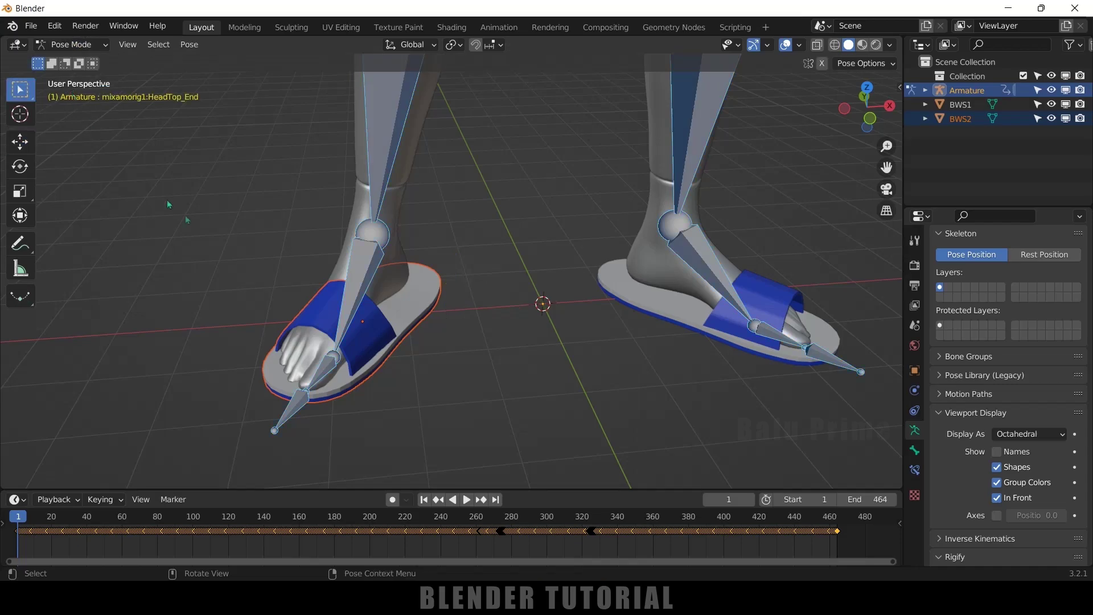
{"action": "left_click", "coordinate": [360, 287], "text": "shift"}
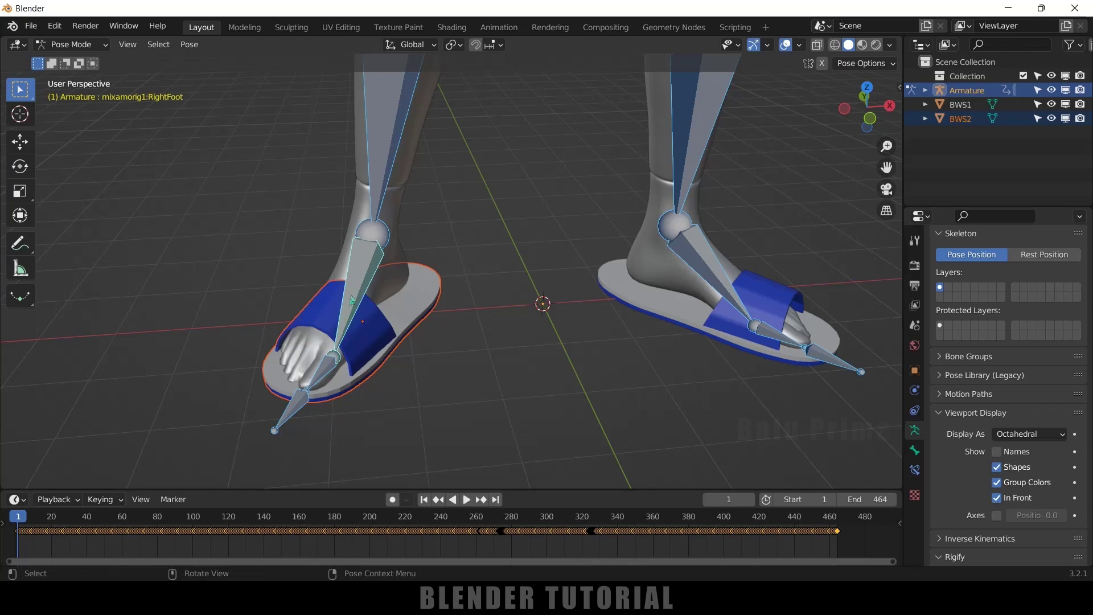
{"action": "key", "text": "ctrl+p"}
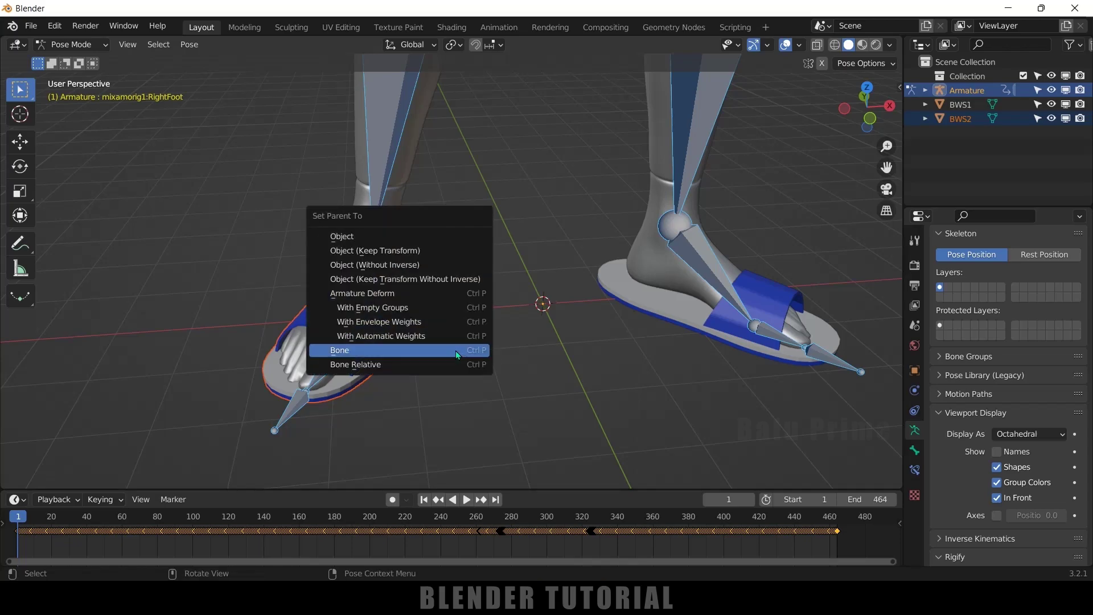
{"action": "left_click", "coordinate": [455, 350]}
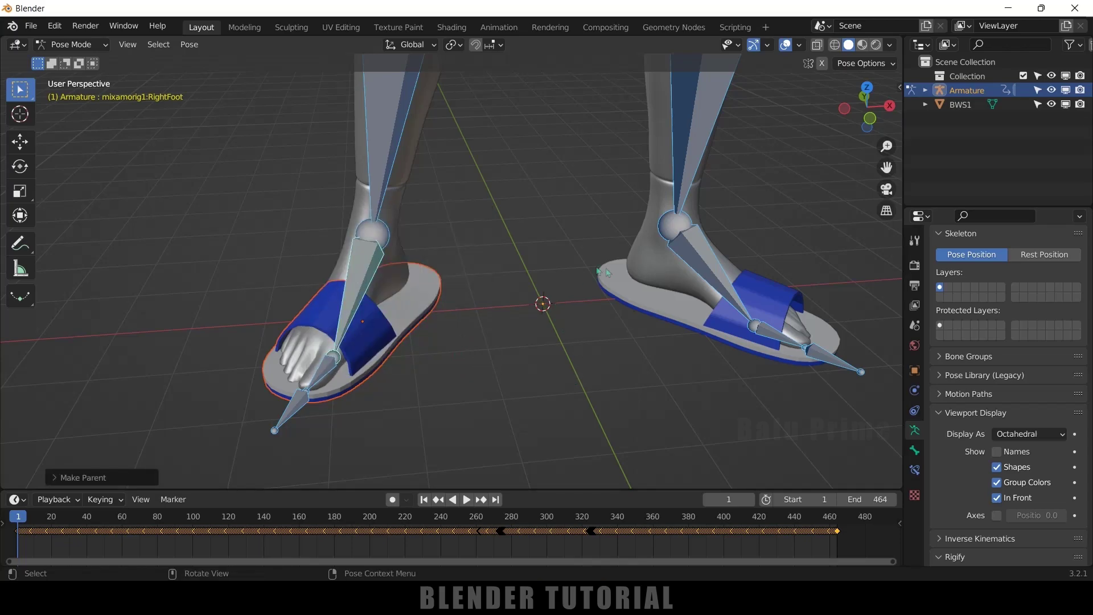
{"action": "left_click", "coordinate": [71, 45]}
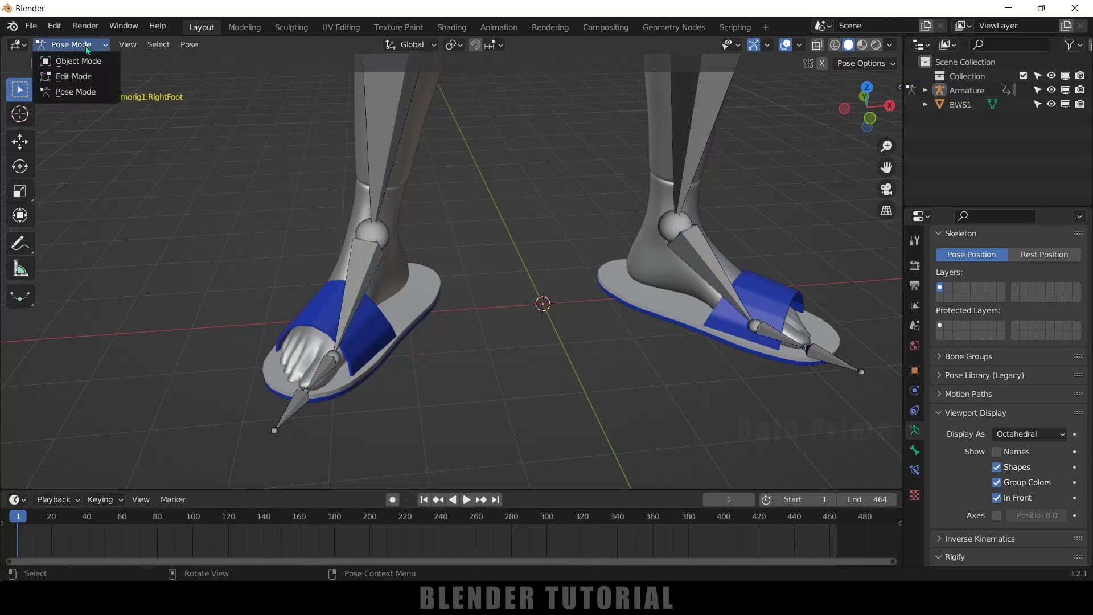
{"action": "left_click", "coordinate": [80, 58]}
- Parent slipper BWS1 to the mixamorig1:LeftFoot bone with the Bone option and return to Object Mode
{"action": "left_click", "coordinate": [672, 336]}
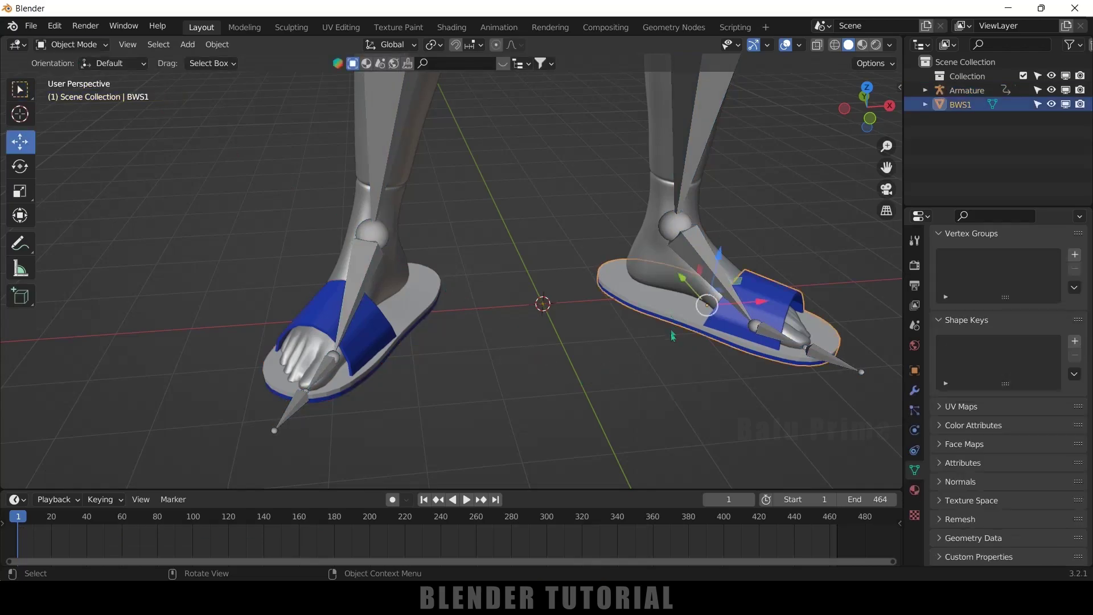
{"action": "left_click", "coordinate": [695, 242], "text": "shift"}
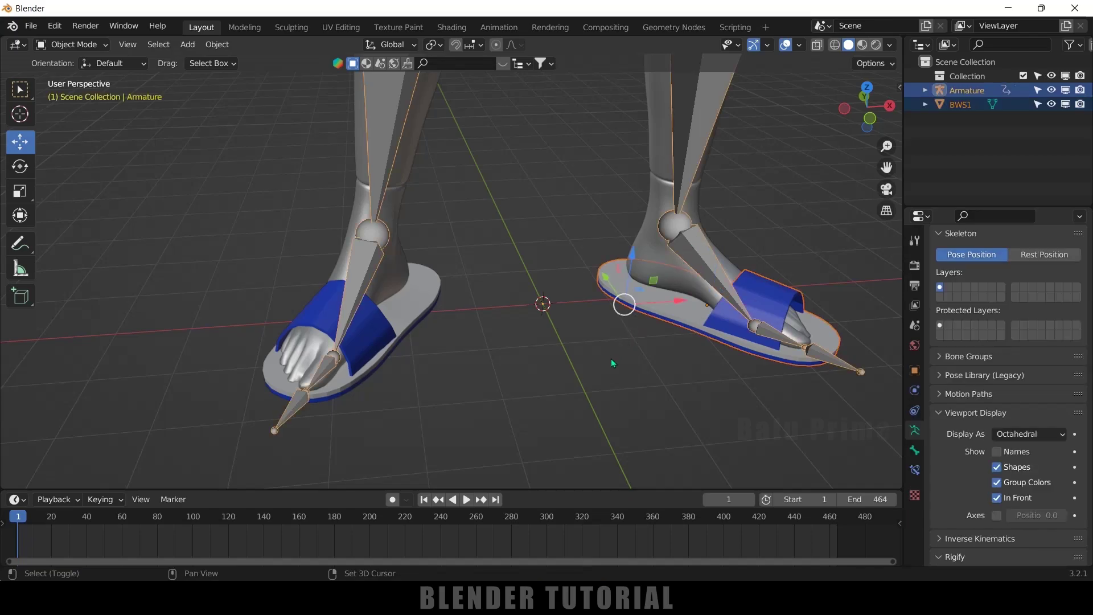
{"action": "left_click", "coordinate": [71, 44]}
{"action": "left_click", "coordinate": [86, 92]}
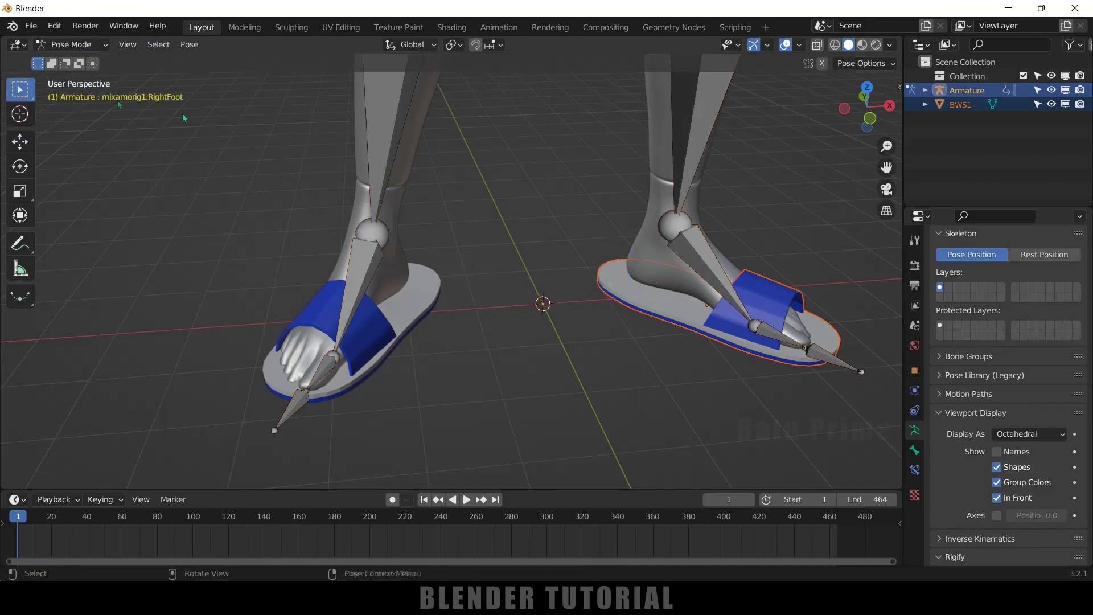
{"action": "left_click", "coordinate": [709, 265]}
{"action": "key", "text": "ctrl+p"}
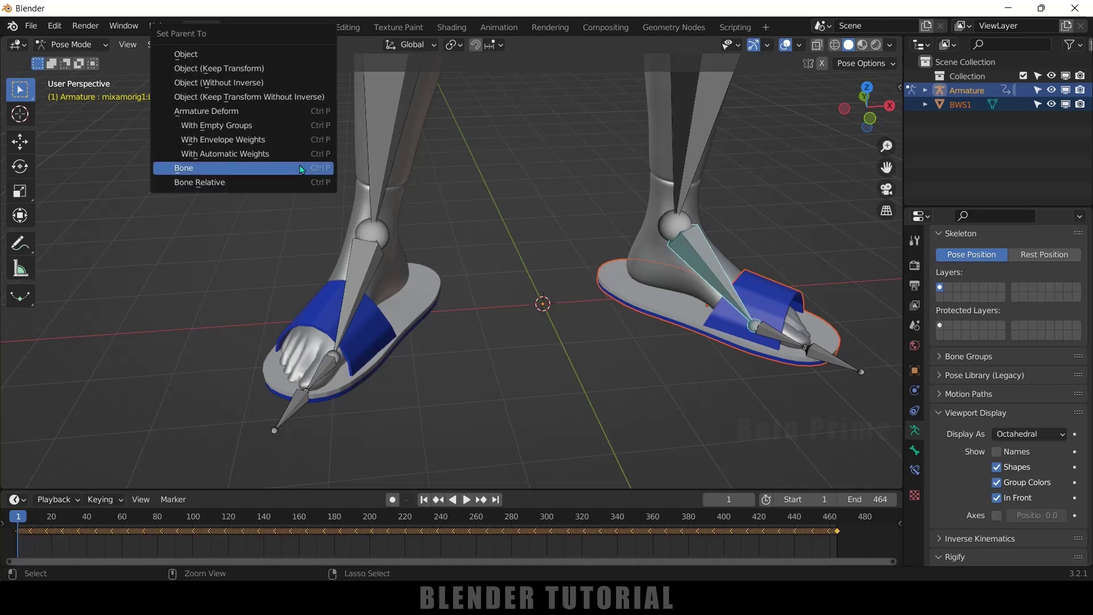
{"action": "left_click", "coordinate": [302, 170]}
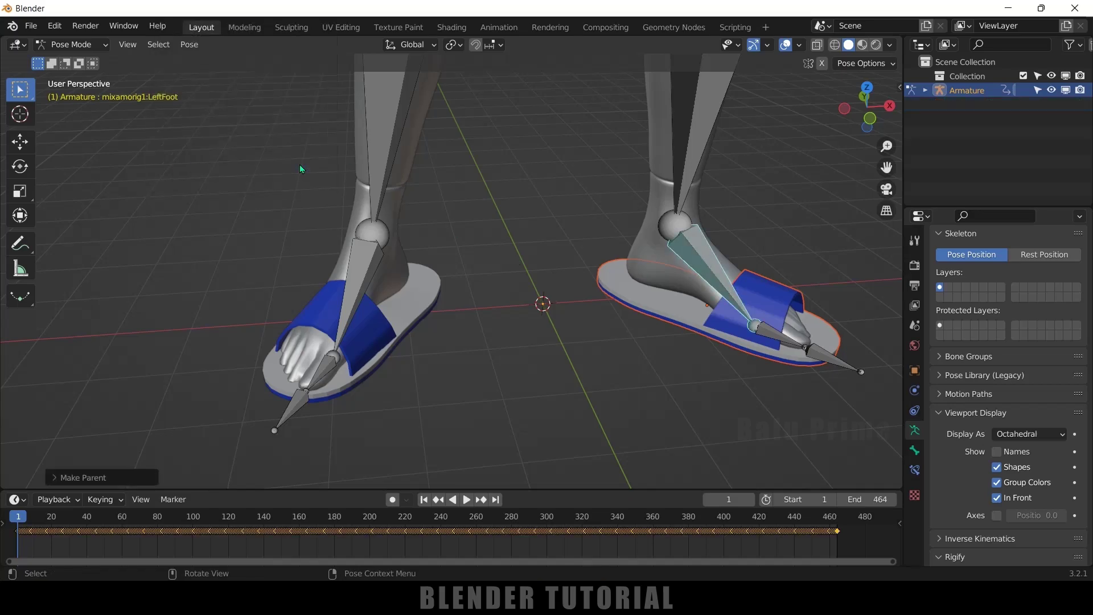
{"action": "left_click", "coordinate": [66, 46]}
{"action": "left_click", "coordinate": [77, 61]}
- Turn off the In Front display of the armature's bones
{"action": "scroll", "coordinate": [293, 230], "scroll_direction": "down", "scroll_amount": 2}
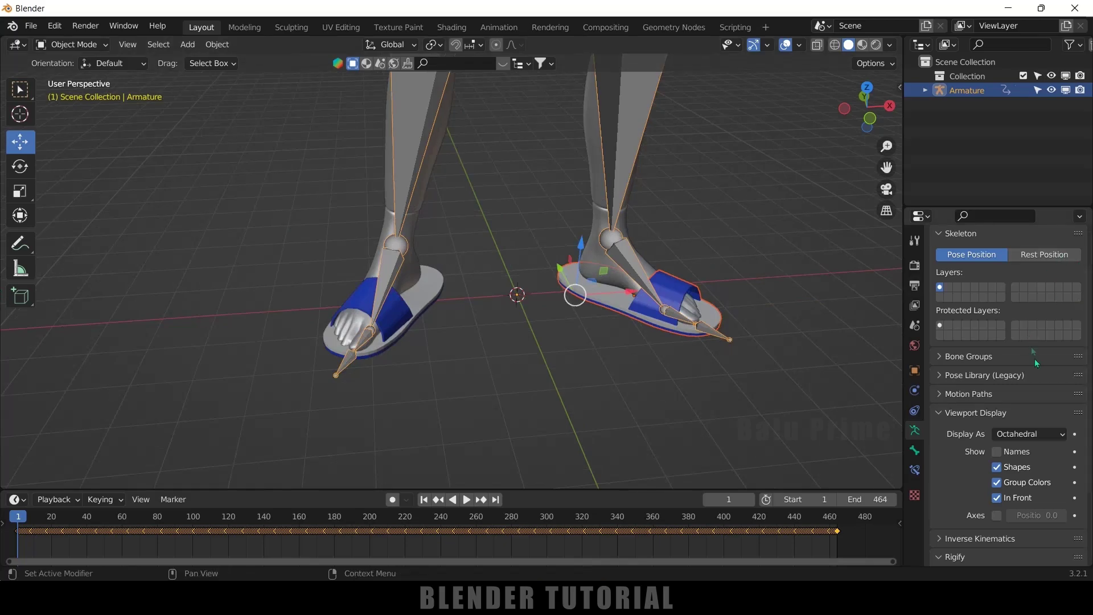
{"action": "left_click", "coordinate": [997, 497]}
{"action": "scroll", "coordinate": [494, 404], "scroll_direction": "down", "scroll_amount": 1}
{"action": "scroll", "coordinate": [494, 402], "scroll_direction": "down", "scroll_amount": 3}
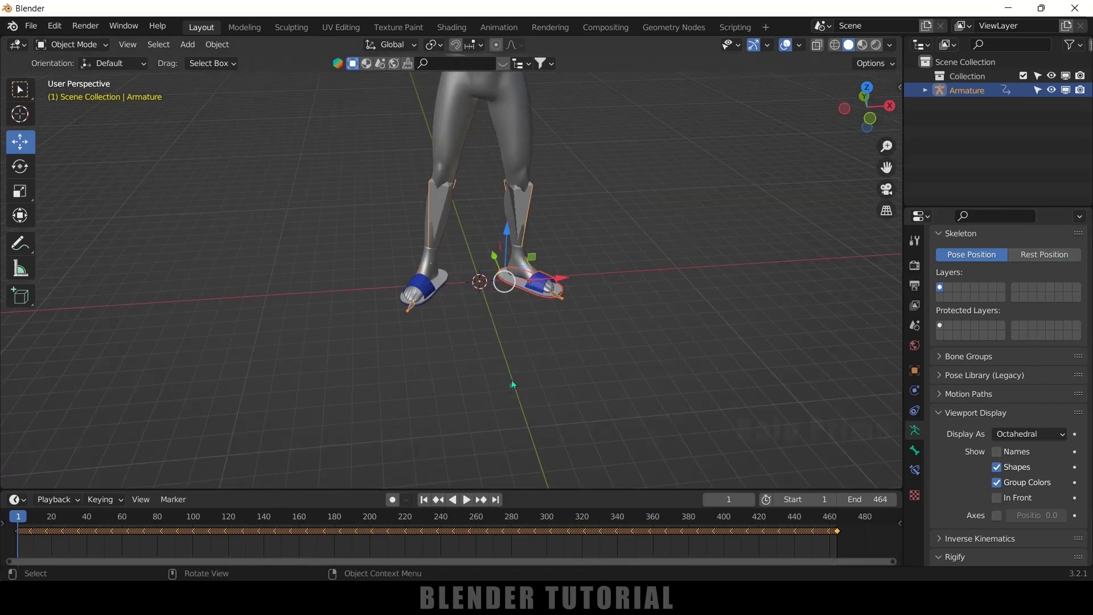
- Play the animation to check that the slippers follow the feet, and return to frame 1
{"action": "key", "text": "space"}
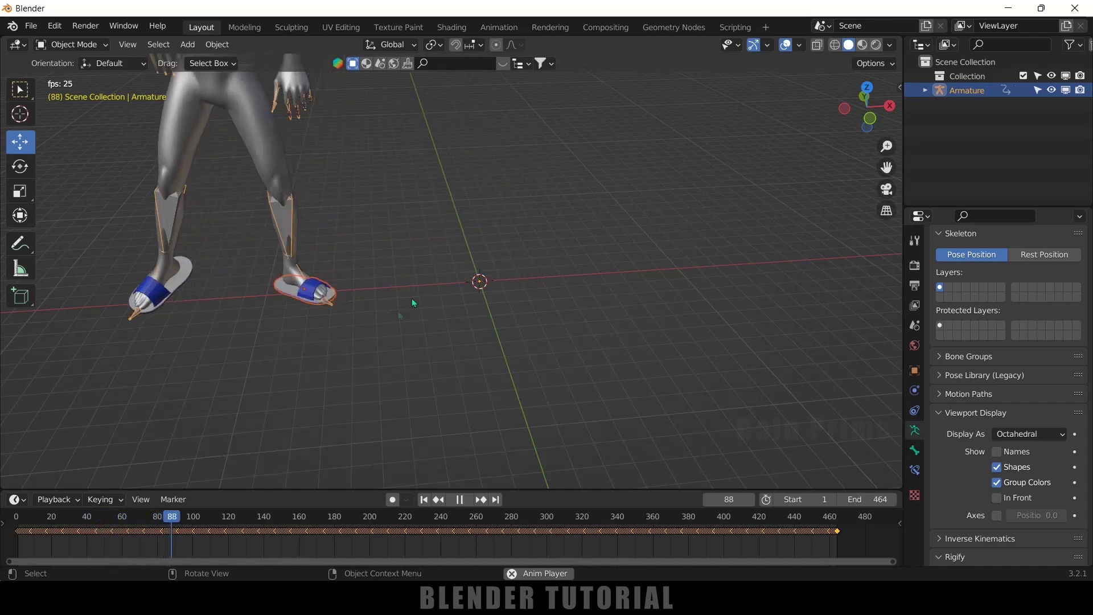
{"action": "key", "text": "space"}
{"action": "left_click", "coordinate": [430, 503]}
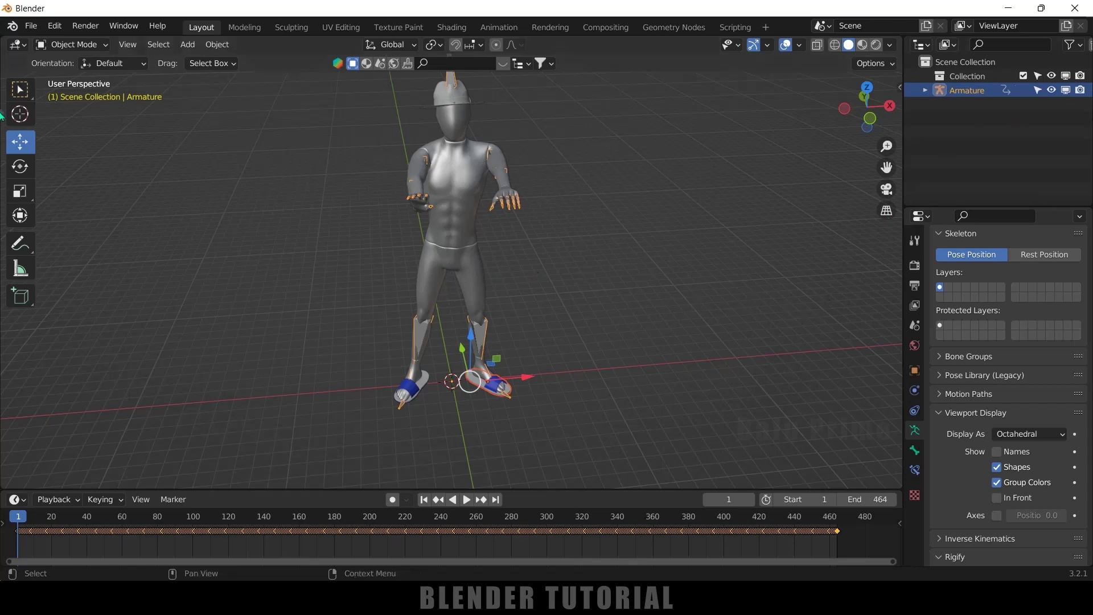
- Hide the armature in the scene
{"action": "left_click", "coordinate": [1055, 91]}
{"action": "scroll", "coordinate": [538, 286], "scroll_direction": "down", "scroll_amount": 4}
{"action": "middle_click_drag", "start_coordinate": [538, 287], "coordinate": [524, 308]}
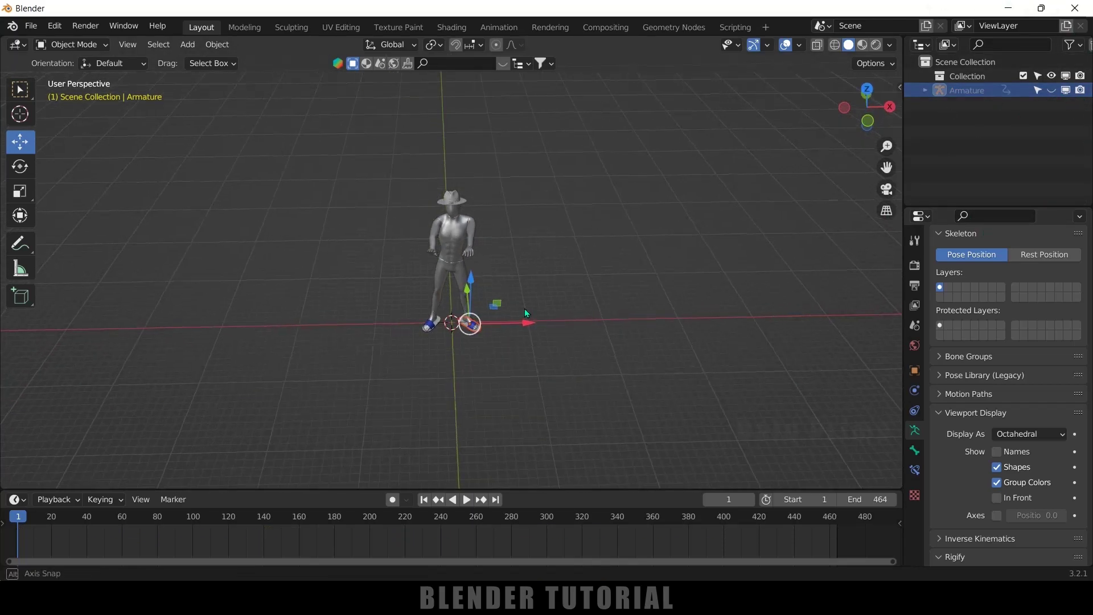
- Add a mesh plane at the character's feet and scale it up into a large square around the character
{"action": "left_click", "coordinate": [188, 44]}
{"action": "mouse_move", "coordinate": [222, 59]}
{"action": "left_click", "coordinate": [337, 63]}
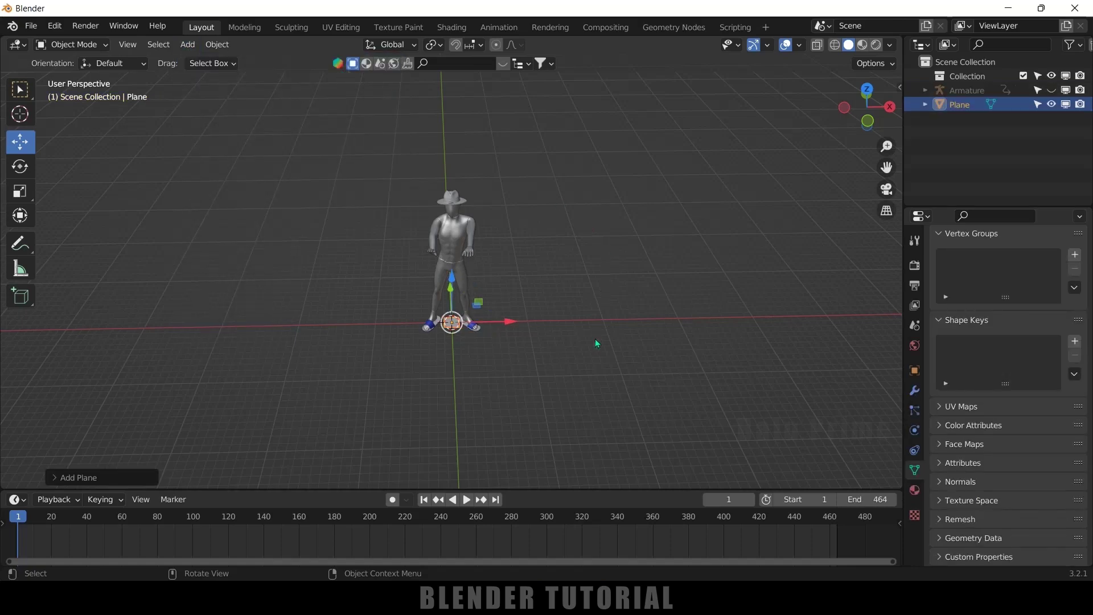
{"action": "key", "text": "s"}
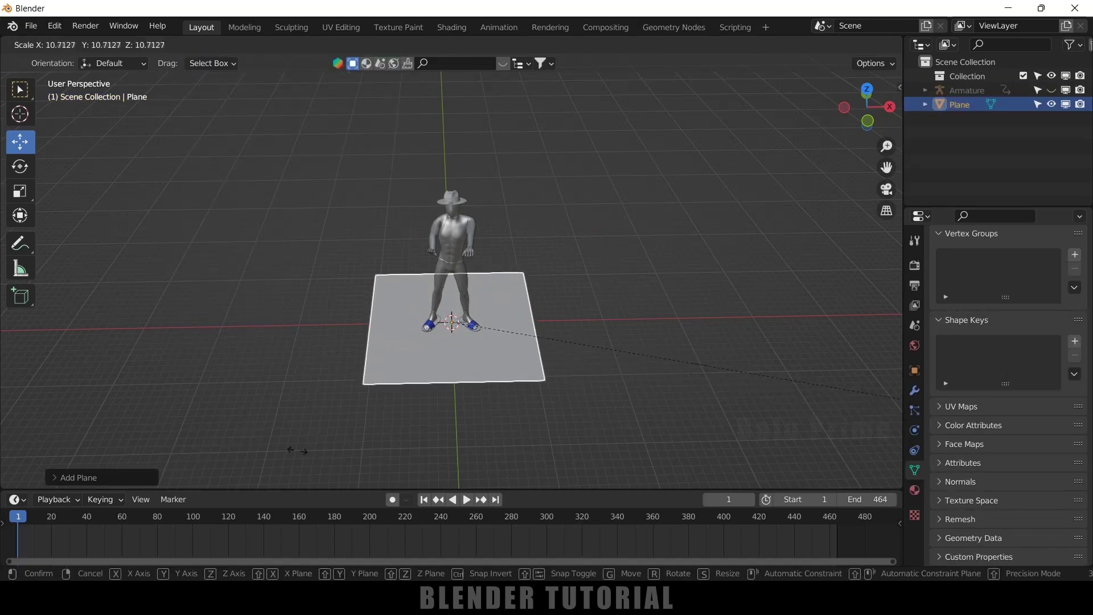
{"action": "left_click", "coordinate": [423, 428]}
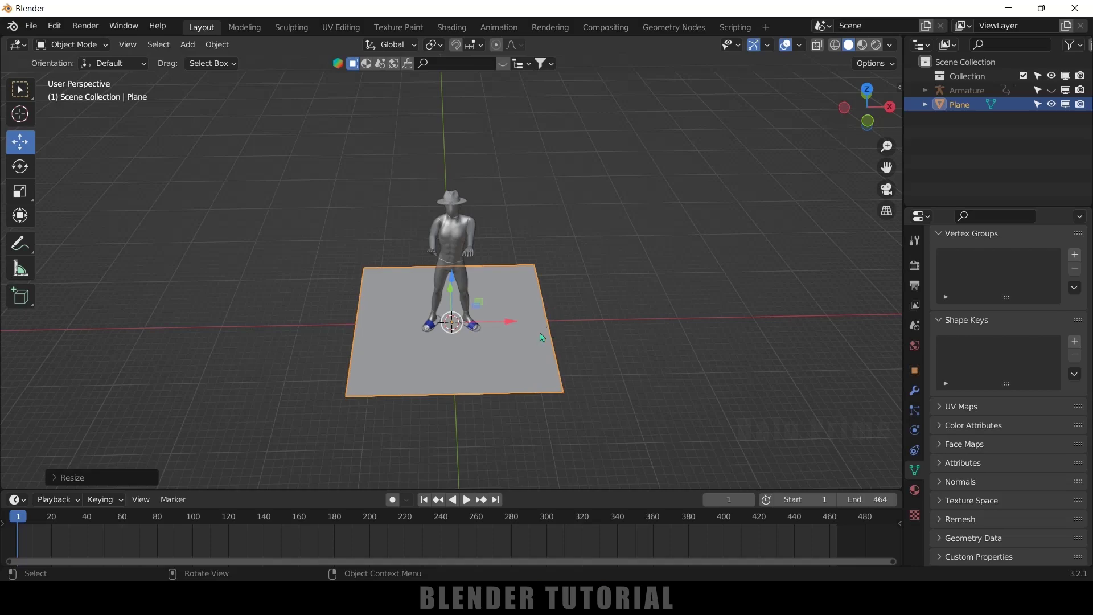
- Subdivide the plane in Edit Mode with 100 cuts and return to Object Mode
{"action": "key", "text": "Tab"}
{"action": "right_click", "coordinate": [507, 295]}
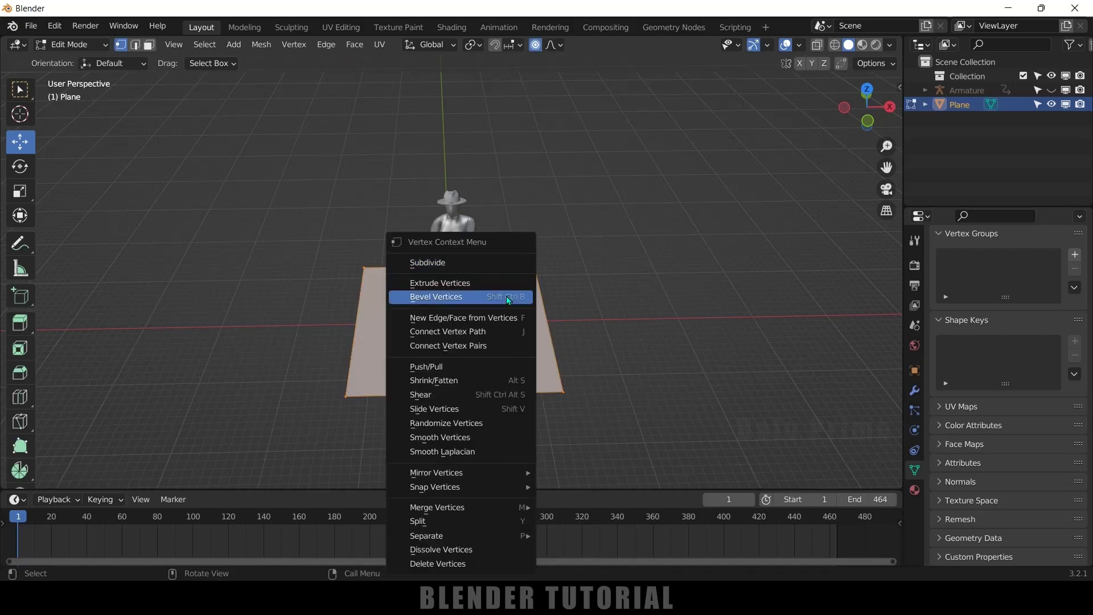
{"action": "left_click", "coordinate": [488, 265]}
{"action": "left_click", "coordinate": [56, 483]}
{"action": "left_click", "coordinate": [173, 379]}
{"action": "type", "text": "100"}
{"action": "key", "text": "Return"}
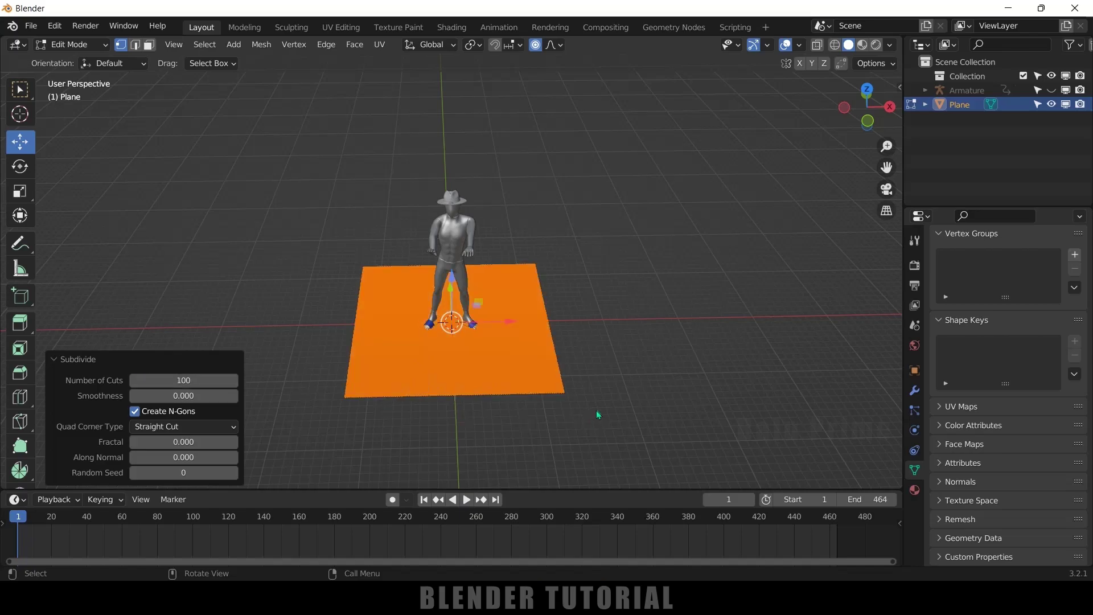
{"action": "scroll", "coordinate": [596, 413], "scroll_direction": "up", "scroll_amount": 5}
{"action": "scroll", "coordinate": [576, 352], "scroll_direction": "down", "scroll_amount": 3}
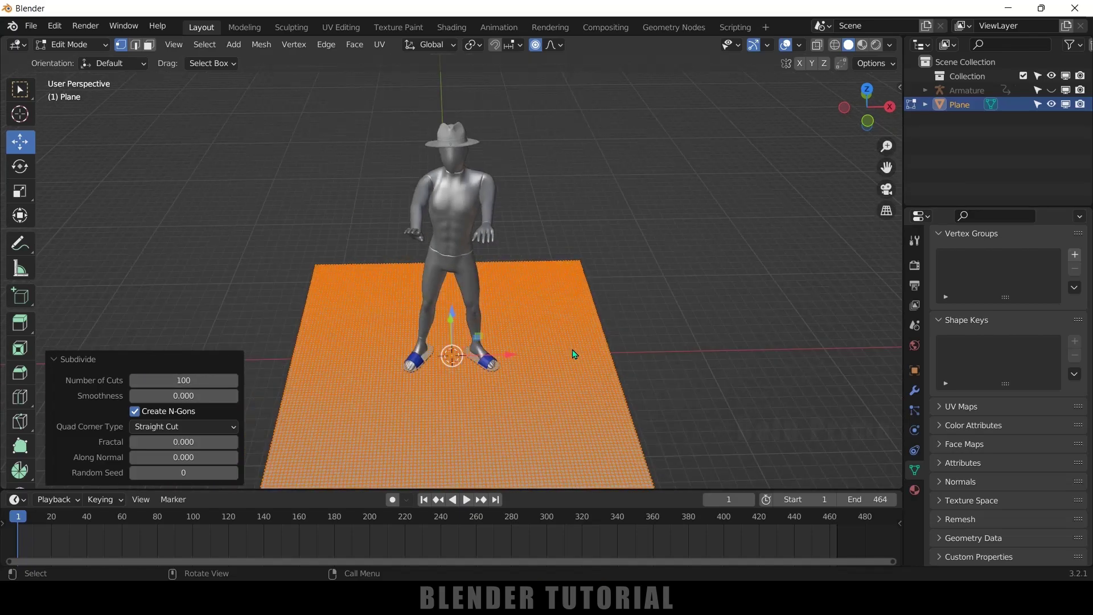
{"action": "key", "text": "Tab"}
- Move the plane up along Z by about 11.43 m to the character's waist
{"action": "middle_click_drag", "start_coordinate": [503, 342], "coordinate": [531, 326]}
{"action": "left_click_drag", "start_coordinate": [454, 312], "coordinate": [454, 179]}
{"action": "middle_click_drag", "start_coordinate": [616, 256], "coordinate": [573, 286]}
- Add a mesh cylinder at the world origin between the character's feet
{"action": "left_click", "coordinate": [188, 44]}
{"action": "mouse_move", "coordinate": [209, 61]}
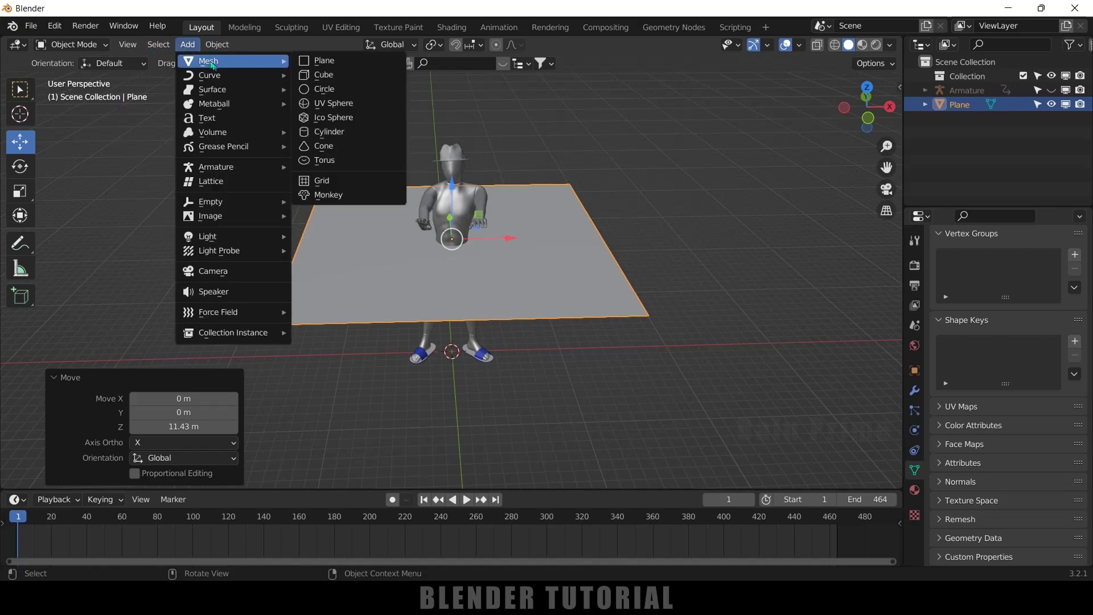
{"action": "left_click", "coordinate": [322, 139]}
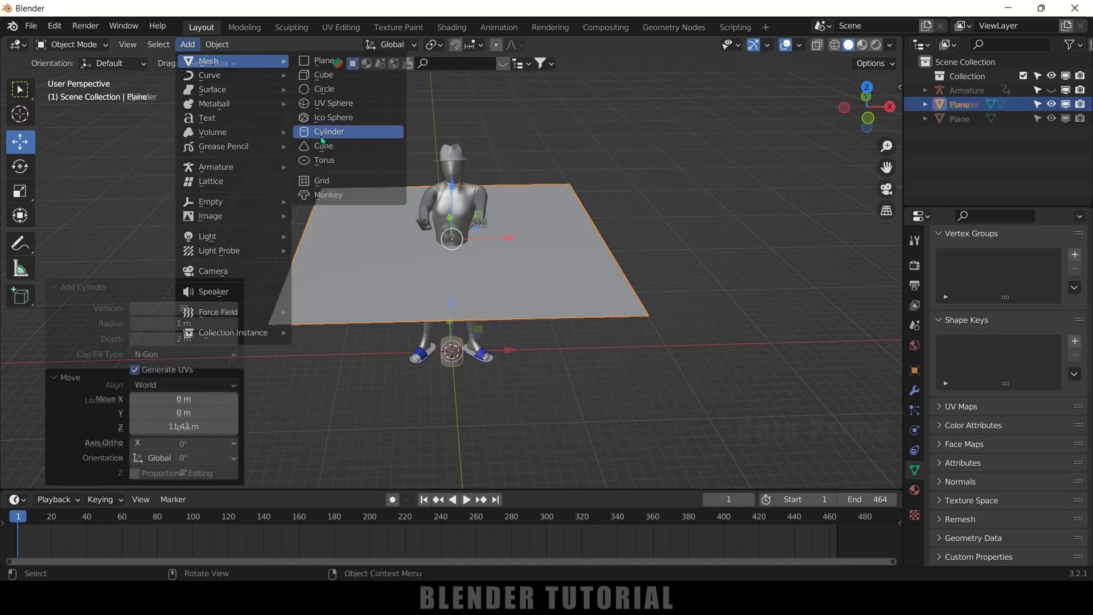
- Move the cylinder up along Z by about 11.516 m to the character's waist and scale it up to about waist size
{"action": "left_click_drag", "start_coordinate": [451, 311], "coordinate": [466, 184]}
{"action": "key", "text": "s"}
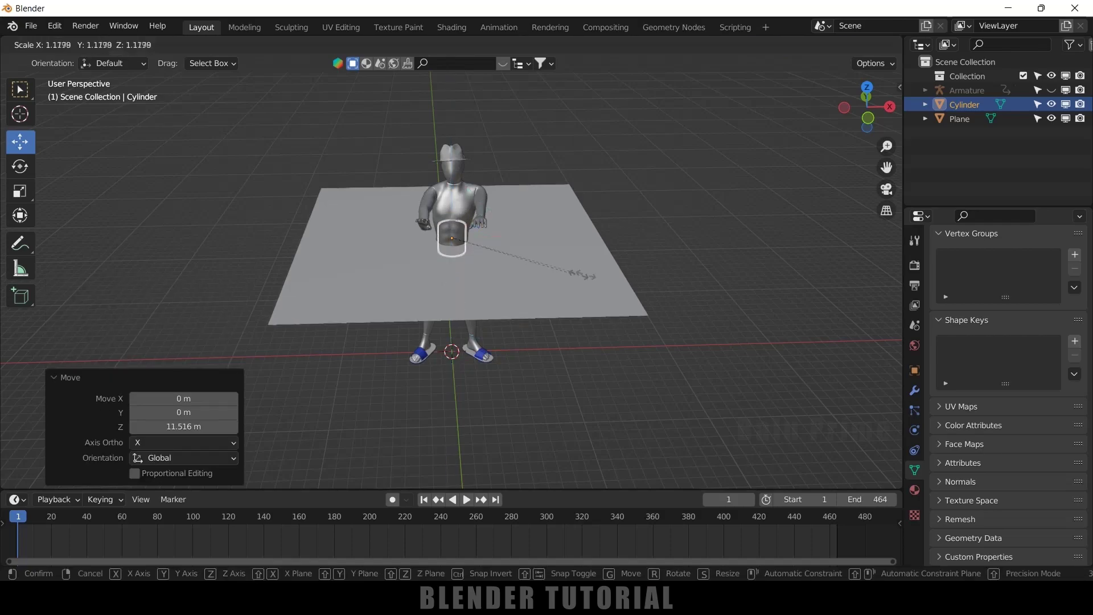
{"action": "left_click", "coordinate": [612, 275]}
- Select the plane and cylinder together and move them along positive X until they stand clear of the character
{"action": "middle_click_drag", "start_coordinate": [589, 290], "coordinate": [446, 276]}
{"action": "left_click", "coordinate": [501, 267]}
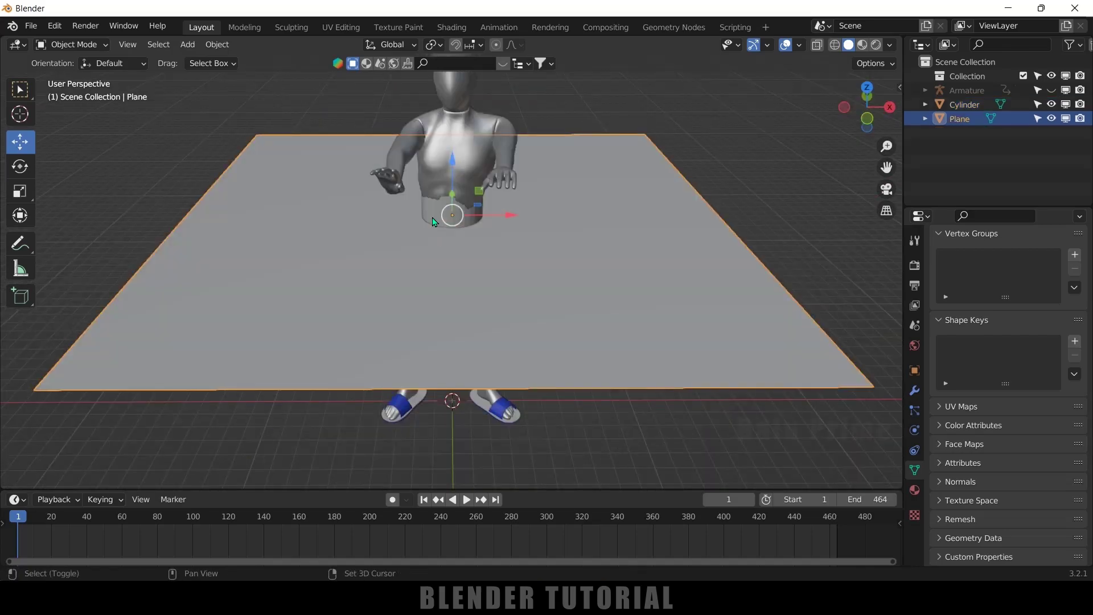
{"action": "left_click", "coordinate": [467, 223], "text": "shift"}
{"action": "left_click_drag", "start_coordinate": [507, 217], "coordinate": [844, 221]}
{"action": "scroll", "coordinate": [837, 227], "scroll_direction": "down", "scroll_amount": 3}
{"action": "middle_click_drag", "start_coordinate": [738, 268], "coordinate": [550, 249], "text": "shift"}
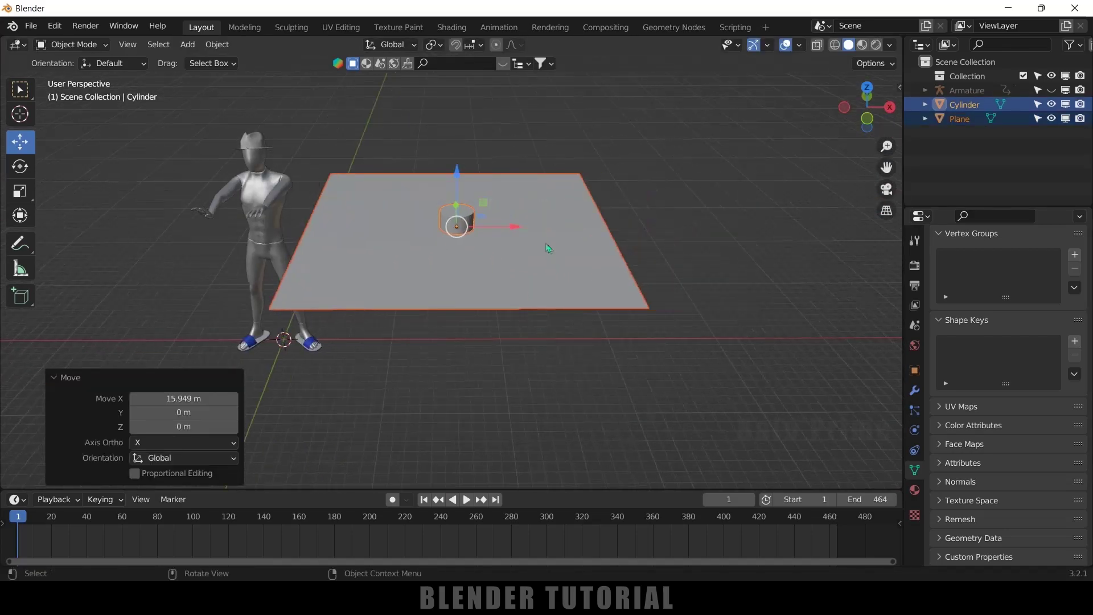
{"action": "left_click_drag", "start_coordinate": [523, 228], "coordinate": [568, 229]}
{"action": "left_click", "coordinate": [625, 326]}
- Cut a hole through the plane with a Difference Boolean modifier using the cylinder, apply it, and delete the cylinder
{"action": "left_click", "coordinate": [544, 292]}
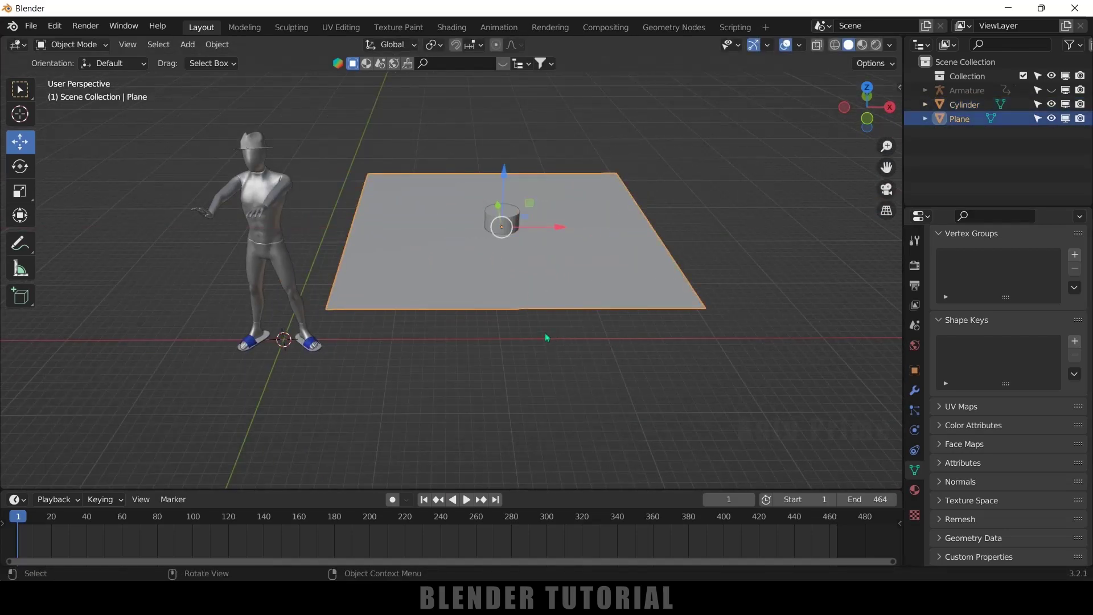
{"action": "left_click", "coordinate": [914, 391]}
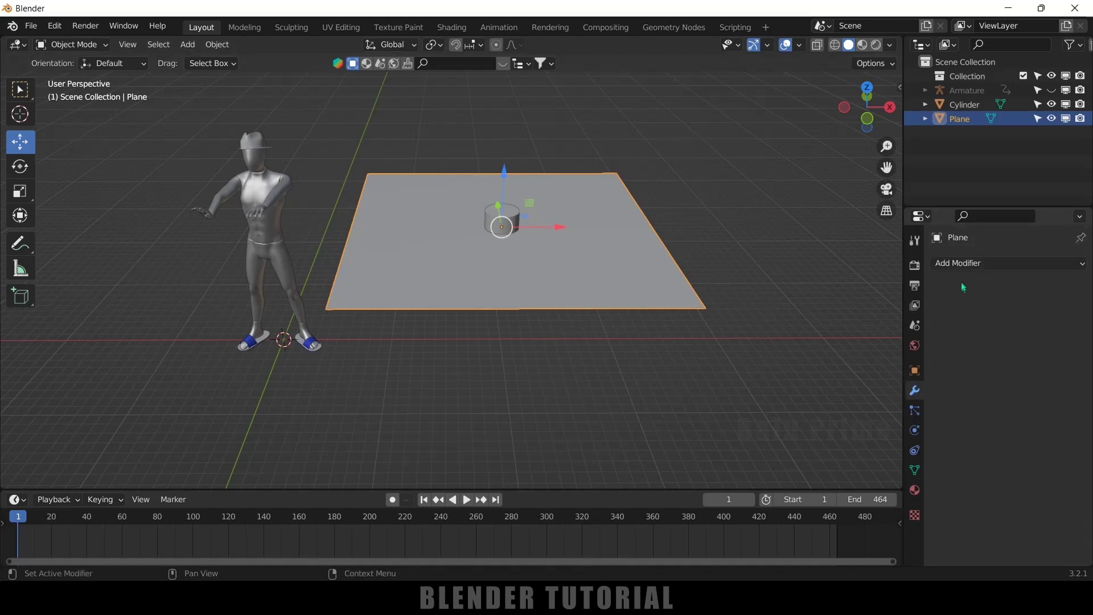
{"action": "left_click", "coordinate": [963, 265]}
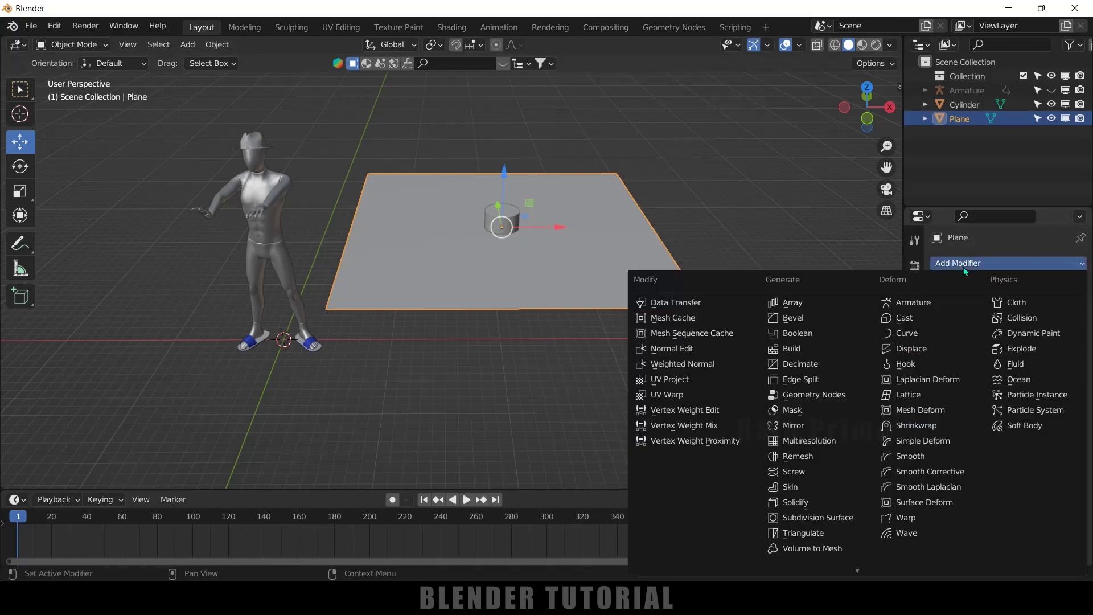
{"action": "left_click", "coordinate": [797, 333]}
{"action": "left_click", "coordinate": [1061, 342]}
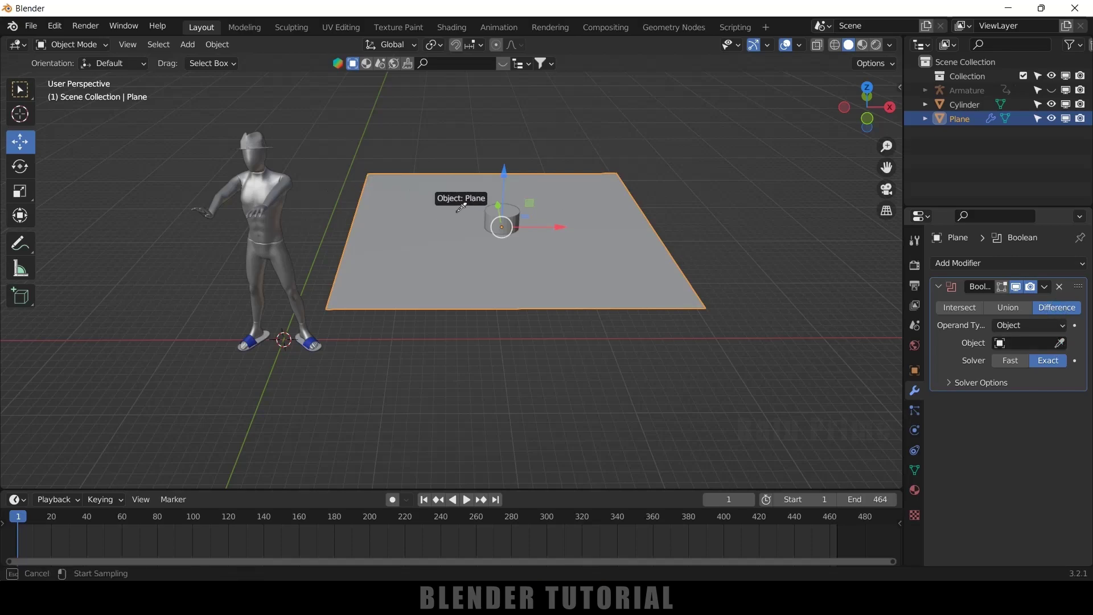
{"action": "left_click", "coordinate": [501, 216]}
{"action": "left_click", "coordinate": [1045, 287]}
{"action": "left_click", "coordinate": [994, 303]}
{"action": "left_click", "coordinate": [506, 219]}
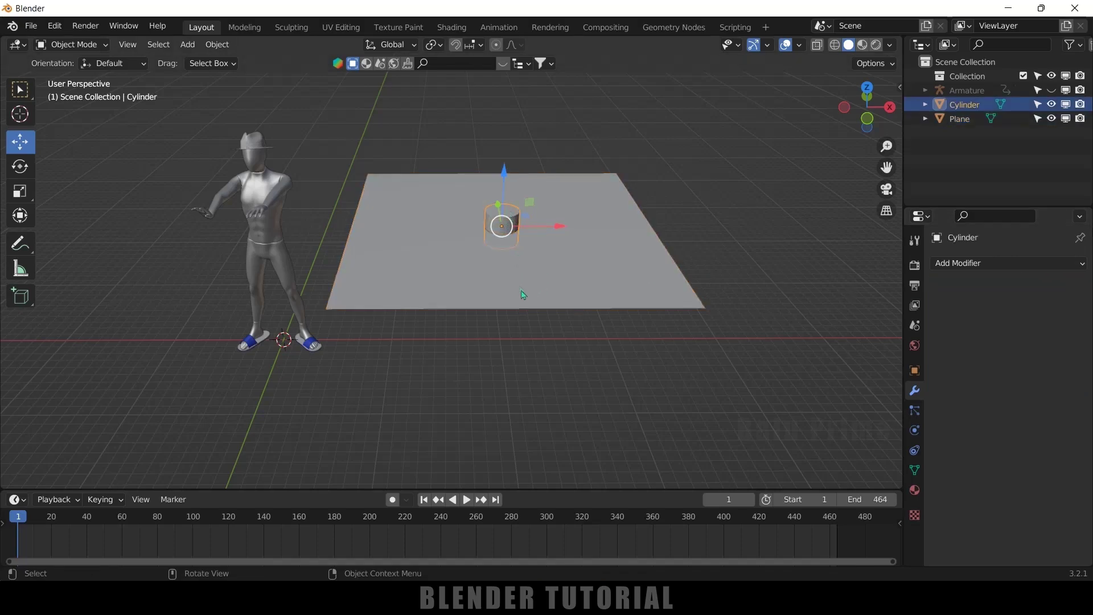
{"action": "key", "text": "Delete"}
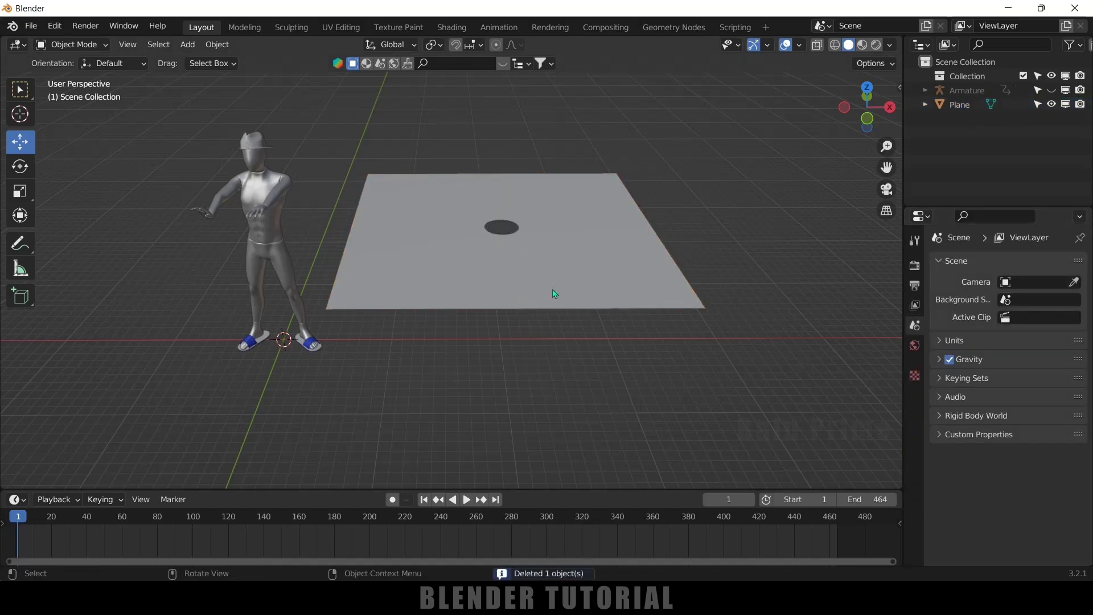
- Move the plane back along X by about -19.875 m so its hole surrounds the character's waist
{"action": "left_click", "coordinate": [545, 296]}
{"action": "key", "text": "g"}
{"action": "key", "text": "x"}
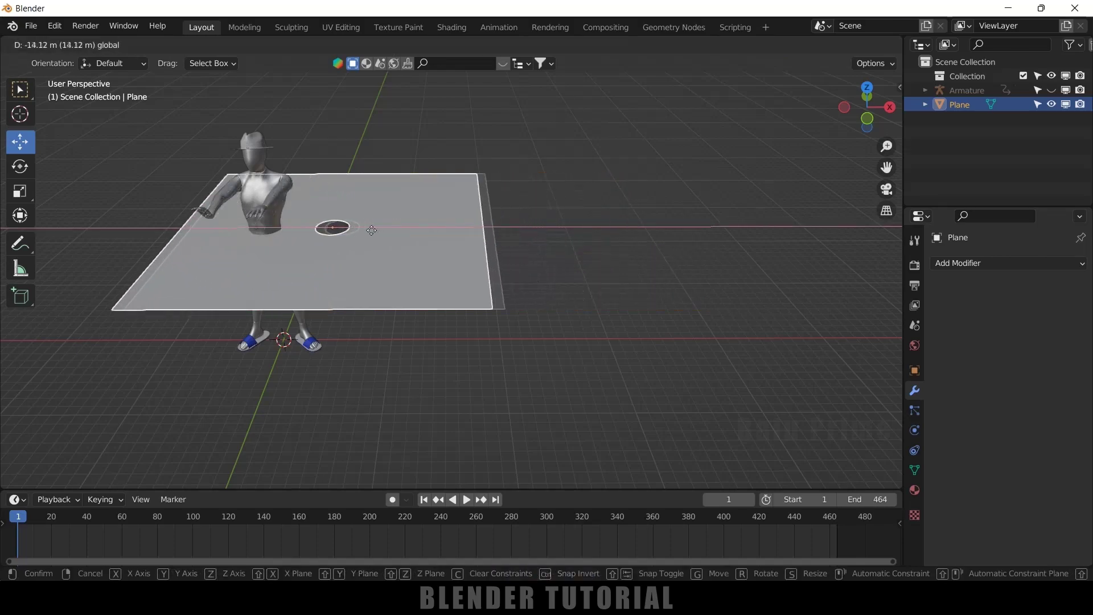
{"action": "left_click_drag", "start_coordinate": [317, 234], "coordinate": [320, 234]}
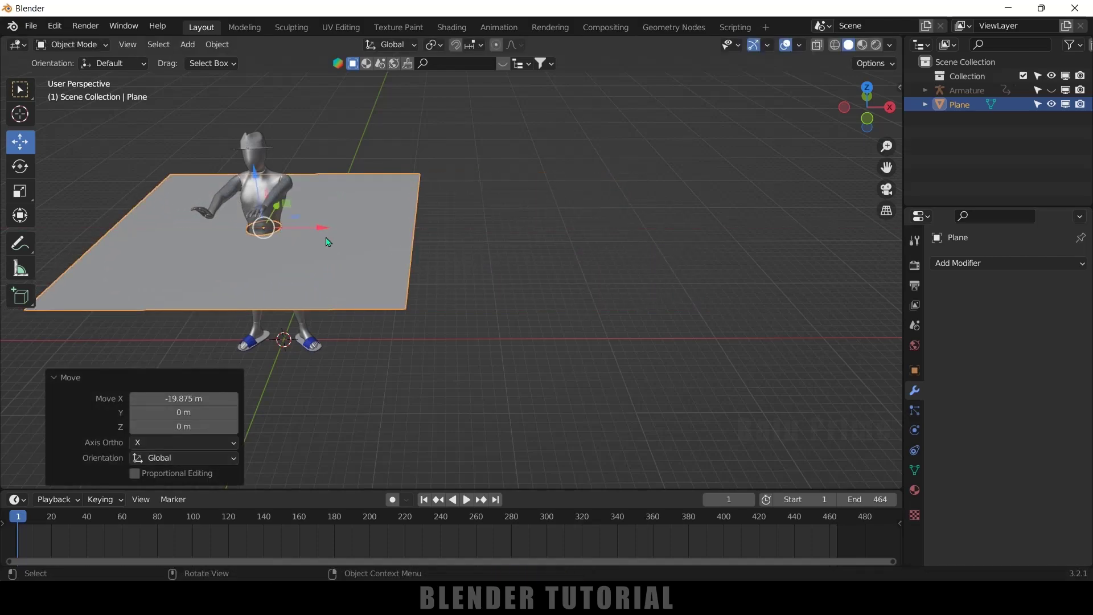
- In top view with X-ray shading, shift the plane slightly along positive X to center its hole on the character
{"action": "key", "text": "KP_7"}
{"action": "scroll", "coordinate": [326, 239], "scroll_direction": "up", "scroll_amount": 4}
{"action": "scroll", "coordinate": [449, 273], "scroll_direction": "up", "scroll_amount": 3}
{"action": "middle_click_drag", "start_coordinate": [599, 288], "coordinate": [900, 305], "text": "shift"}
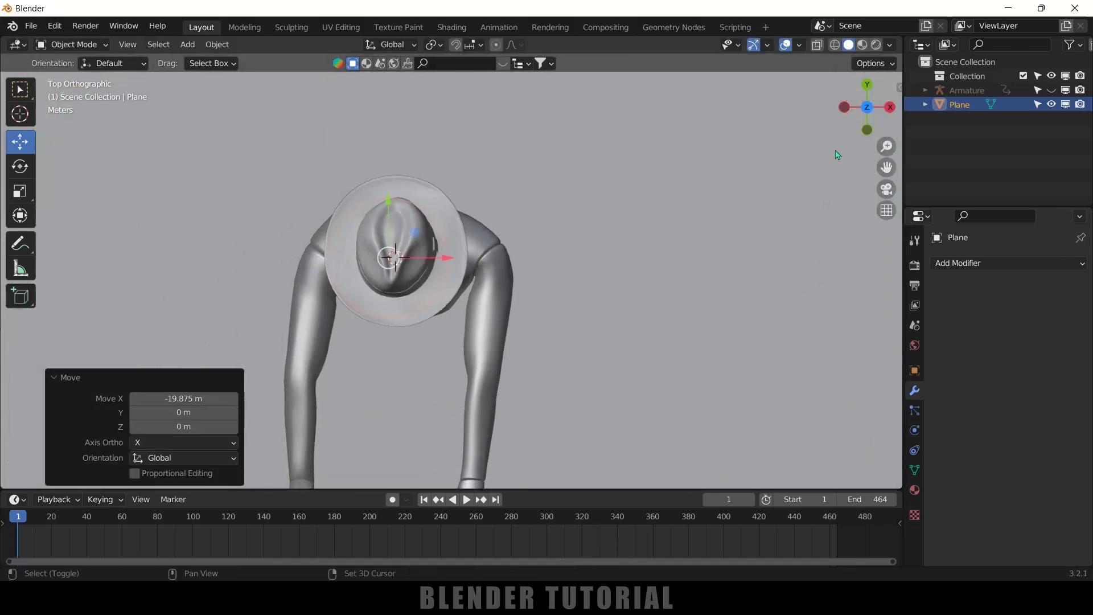
{"action": "left_click", "coordinate": [819, 45]}
{"action": "scroll", "coordinate": [392, 307], "scroll_direction": "up", "scroll_amount": 5}
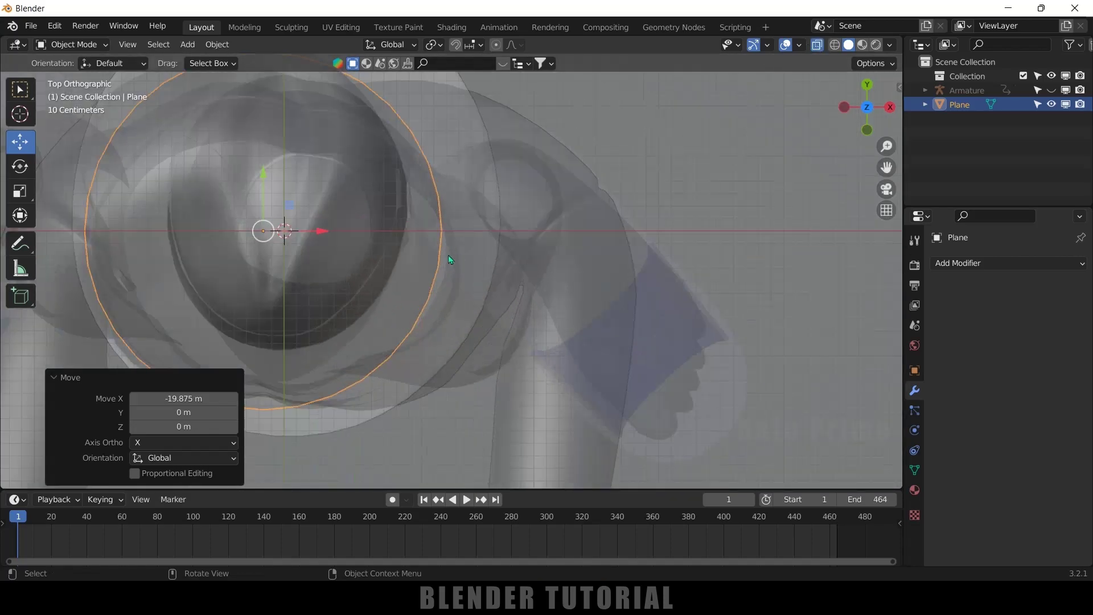
{"action": "left_click_drag", "start_coordinate": [313, 231], "coordinate": [329, 232]}
- Enter Edit Mode on the plane and use proportional editing to pull the hole's edge vertices toward the waist around the character's back
{"action": "middle_click_drag", "start_coordinate": [553, 376], "coordinate": [567, 292]}
{"action": "scroll", "coordinate": [511, 272], "scroll_direction": "down", "scroll_amount": 5}
{"action": "scroll", "coordinate": [519, 315], "scroll_direction": "down", "scroll_amount": 3}
{"action": "middle_click_drag", "start_coordinate": [464, 257], "coordinate": [443, 258]}
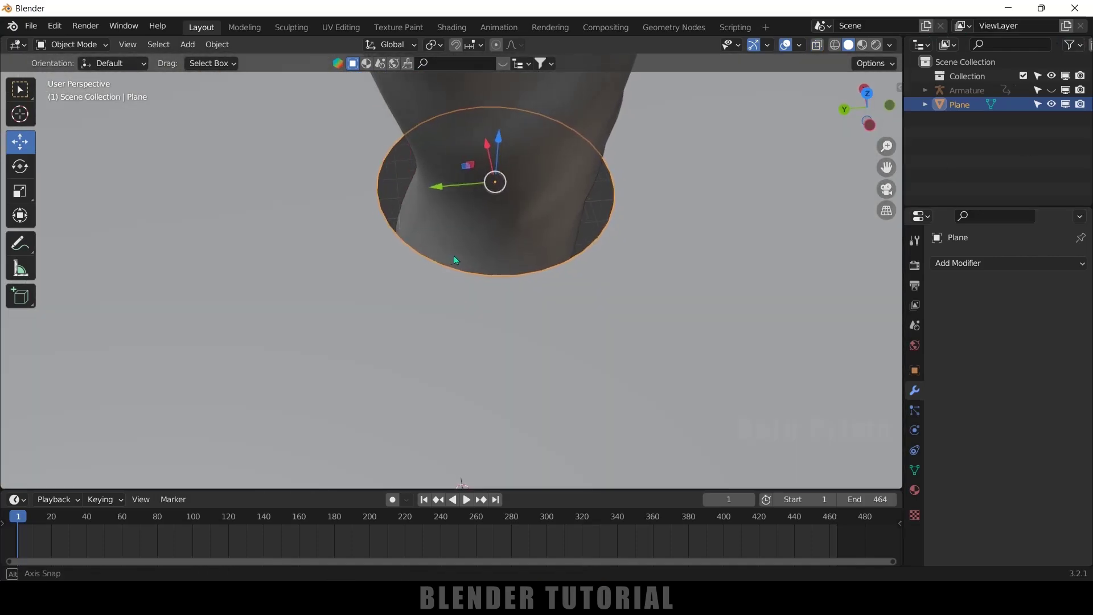
{"action": "key", "text": "Tab"}
{"action": "key", "text": "b"}
{"action": "left_click_drag", "start_coordinate": [378, 206], "coordinate": [348, 208]}
{"action": "middle_click_drag", "start_coordinate": [347, 208], "coordinate": [467, 217]}
{"action": "left_click", "coordinate": [425, 190]}
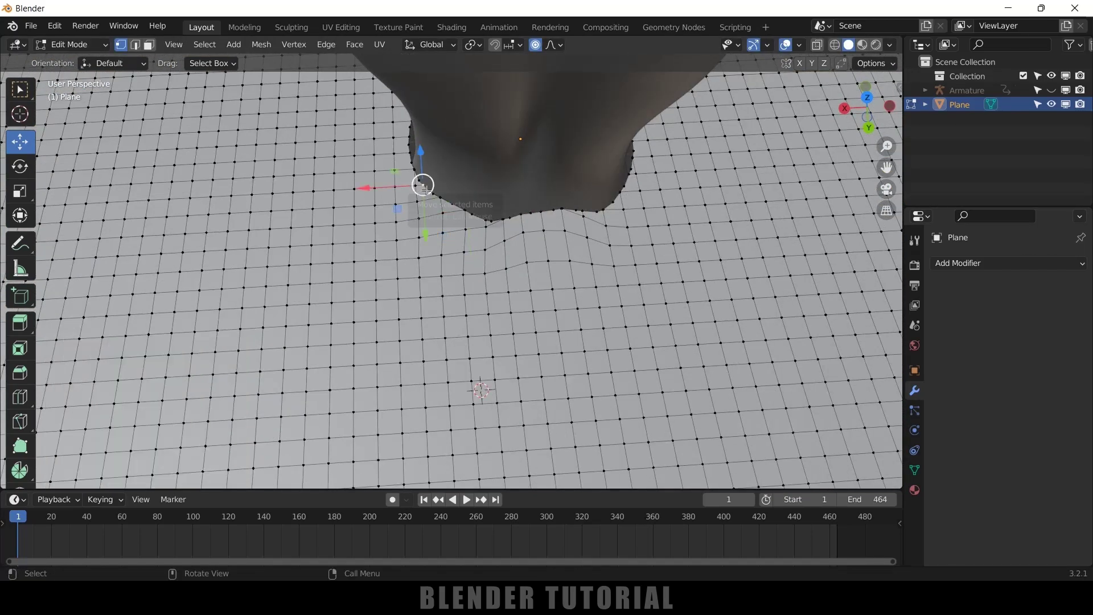
{"action": "left_click_drag", "start_coordinate": [425, 191], "coordinate": [429, 183]}
- Fit the remaining hole-edge vertices against the waist's side and front using Smooth proportional editing at size 0.751, and return to Object Mode
{"action": "middle_click_drag", "start_coordinate": [429, 183], "coordinate": [501, 191]}
{"action": "left_click", "coordinate": [337, 188]}
{"action": "left_click_drag", "start_coordinate": [338, 189], "coordinate": [345, 182]}
{"action": "middle_click_drag", "start_coordinate": [346, 182], "coordinate": [416, 188]}
{"action": "left_click_drag", "start_coordinate": [290, 191], "coordinate": [297, 185]}
{"action": "middle_click_drag", "start_coordinate": [297, 185], "coordinate": [387, 196]}
{"action": "left_click_drag", "start_coordinate": [328, 324], "coordinate": [331, 317]}
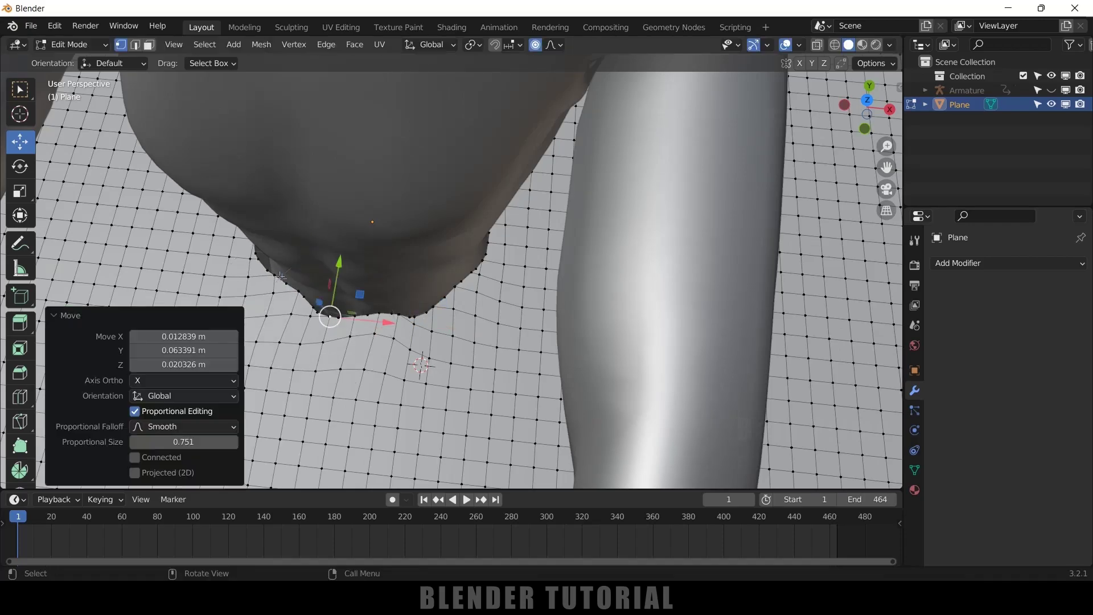
{"action": "left_click", "coordinate": [280, 277]}
{"action": "left_click_drag", "start_coordinate": [311, 257], "coordinate": [322, 255]}
{"action": "middle_click_drag", "start_coordinate": [530, 220], "coordinate": [402, 223]}
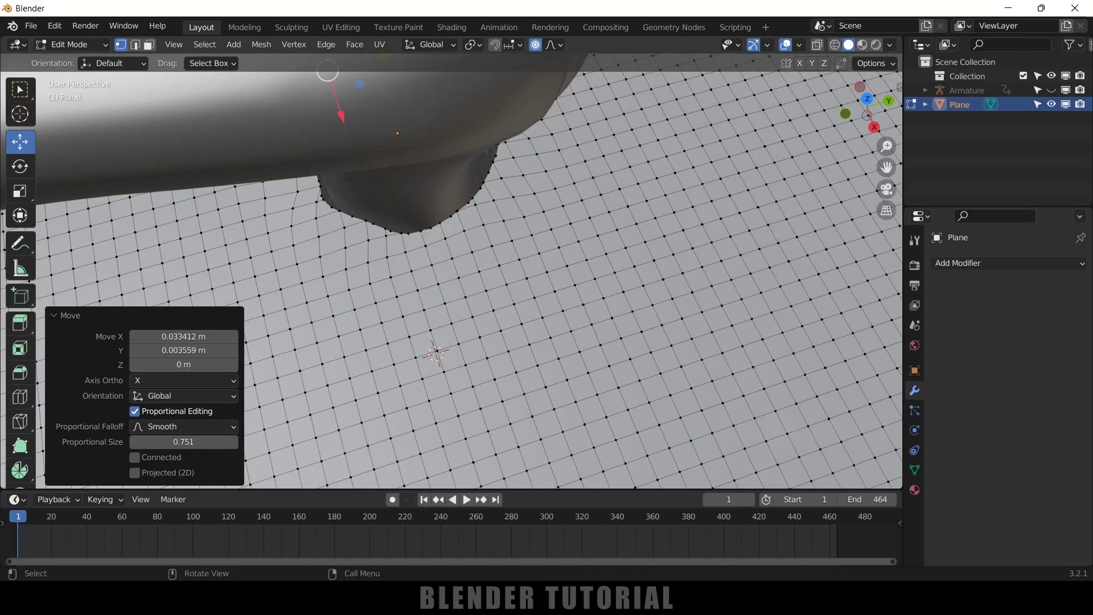
{"action": "left_click", "coordinate": [424, 232]}
{"action": "left_click_drag", "start_coordinate": [422, 231], "coordinate": [423, 227]}
{"action": "middle_click_drag", "start_coordinate": [423, 291], "coordinate": [525, 274]}
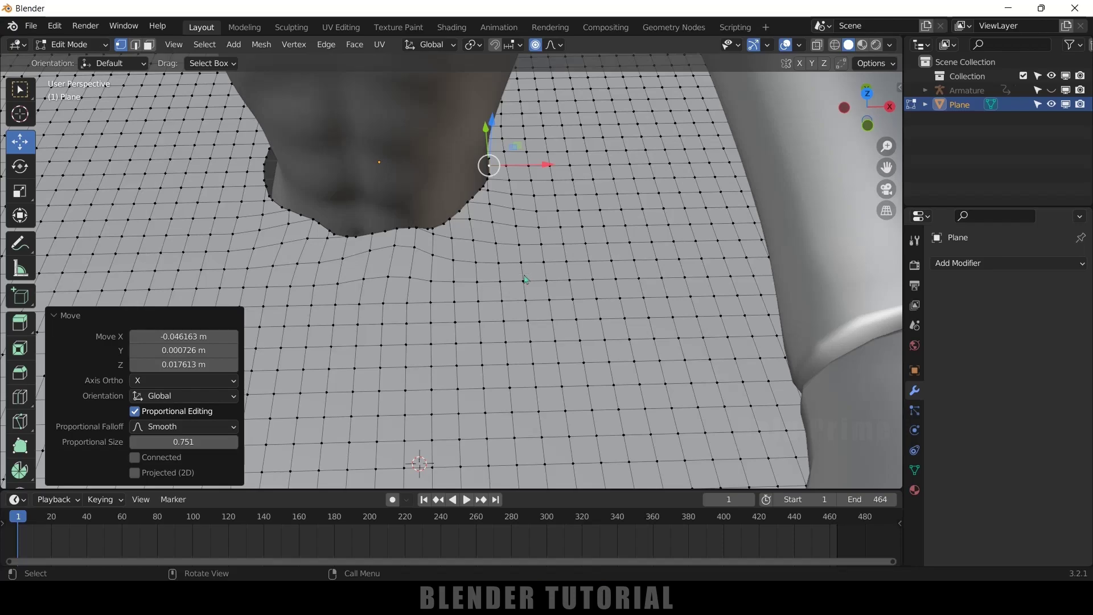
{"action": "key", "text": "Tab"}
- Add Cloth physics to the plane
{"action": "scroll", "coordinate": [525, 279], "scroll_direction": "down", "scroll_amount": 7}
{"action": "middle_click_drag", "start_coordinate": [537, 315], "coordinate": [545, 301]}
{"action": "scroll", "coordinate": [544, 302], "scroll_direction": "down", "scroll_amount": 3}
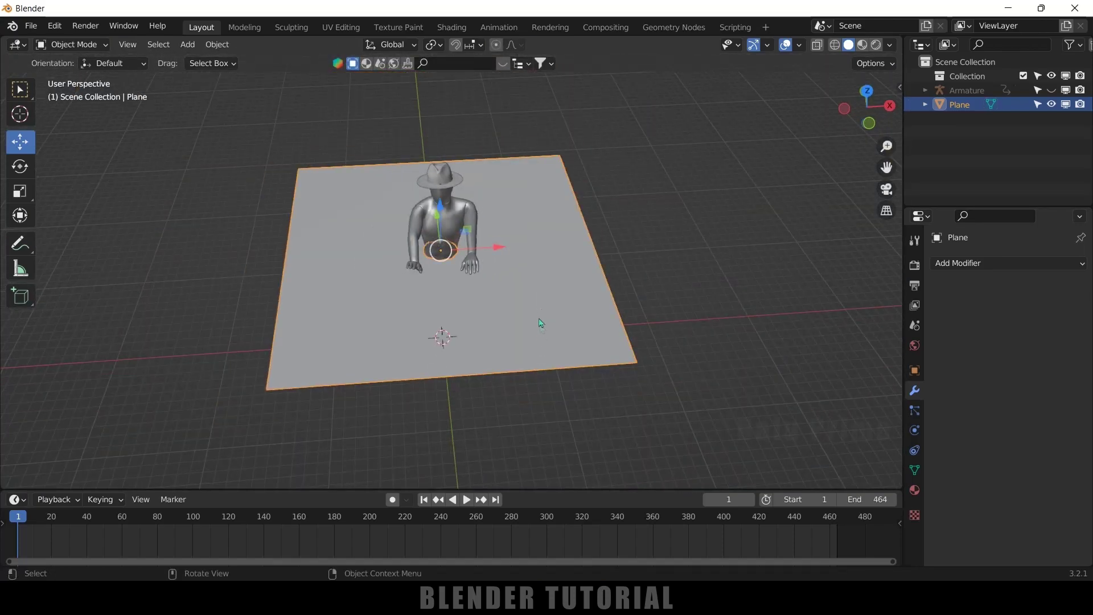
{"action": "left_click", "coordinate": [914, 430]}
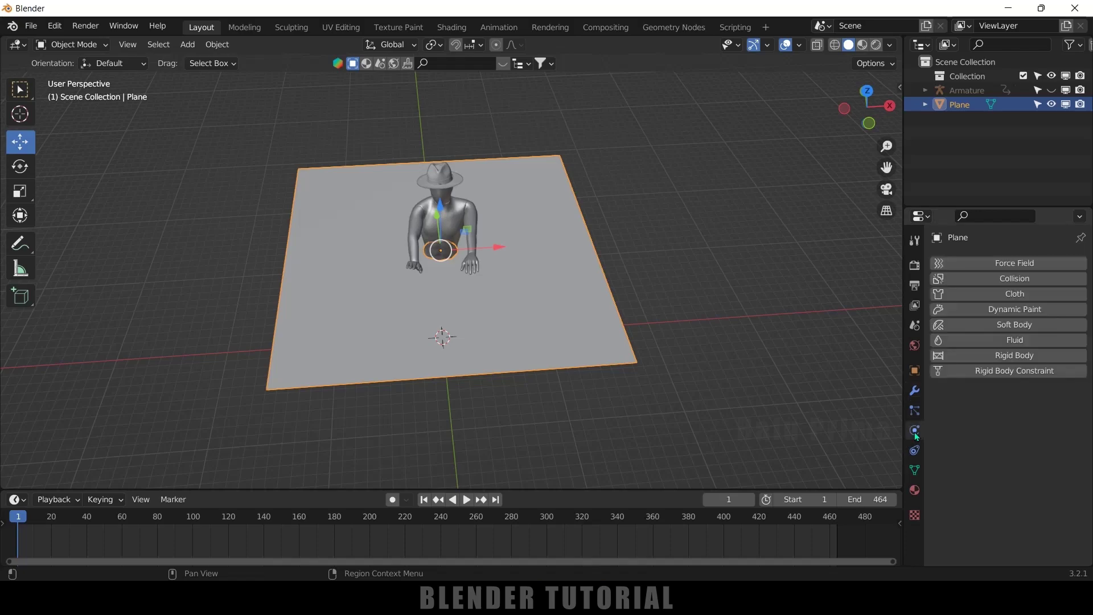
{"action": "left_click", "coordinate": [1002, 294]}
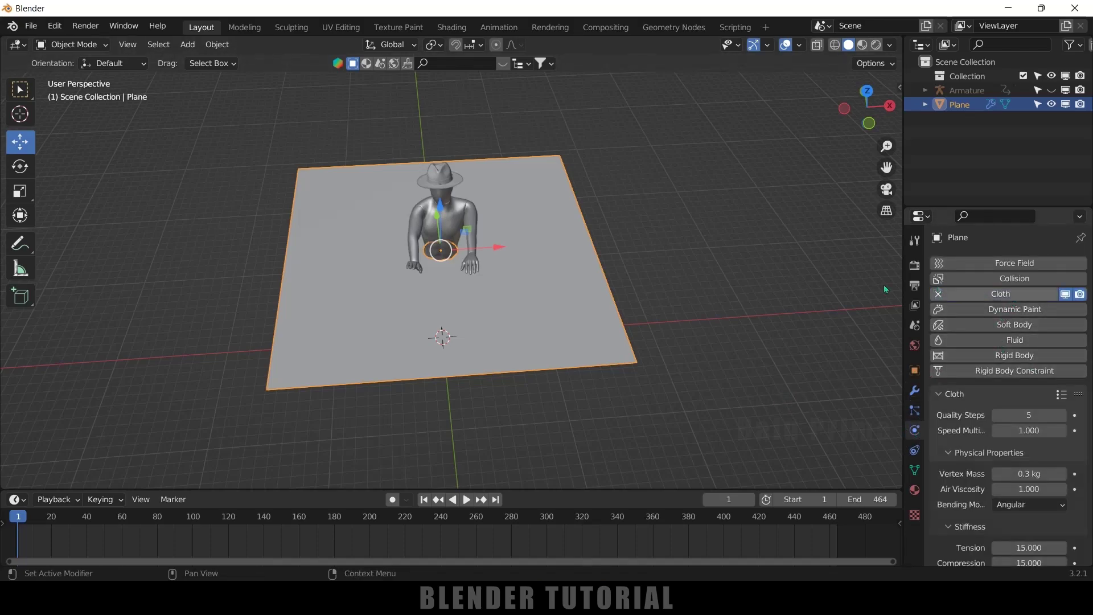
- Play the cloth simulation briefly and return to frame 1
{"action": "key", "text": "space"}
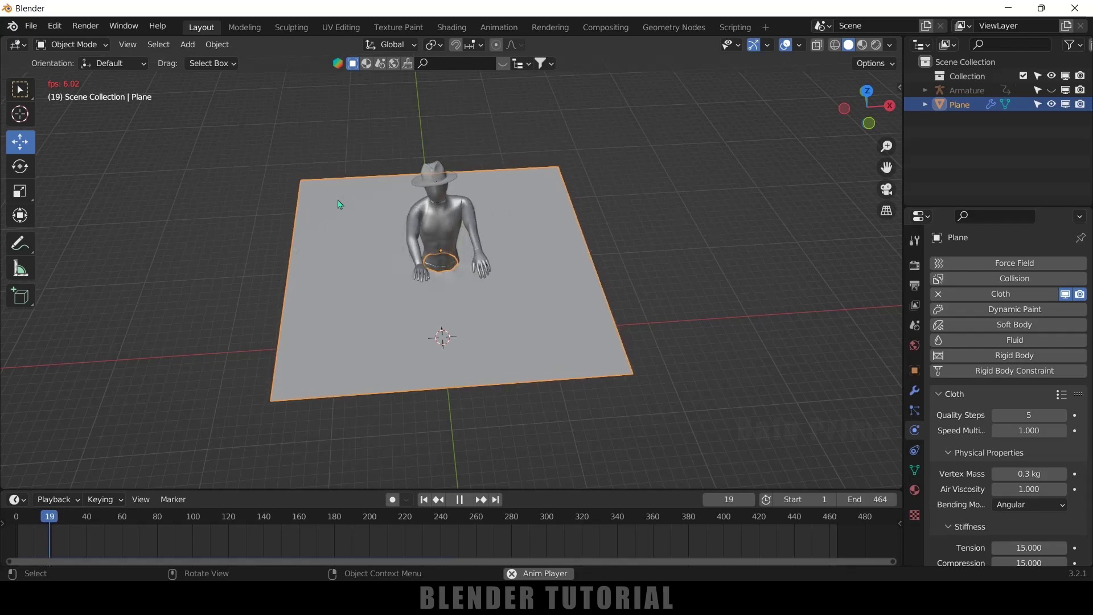
{"action": "key", "text": "space"}
{"action": "left_click", "coordinate": [422, 501]}
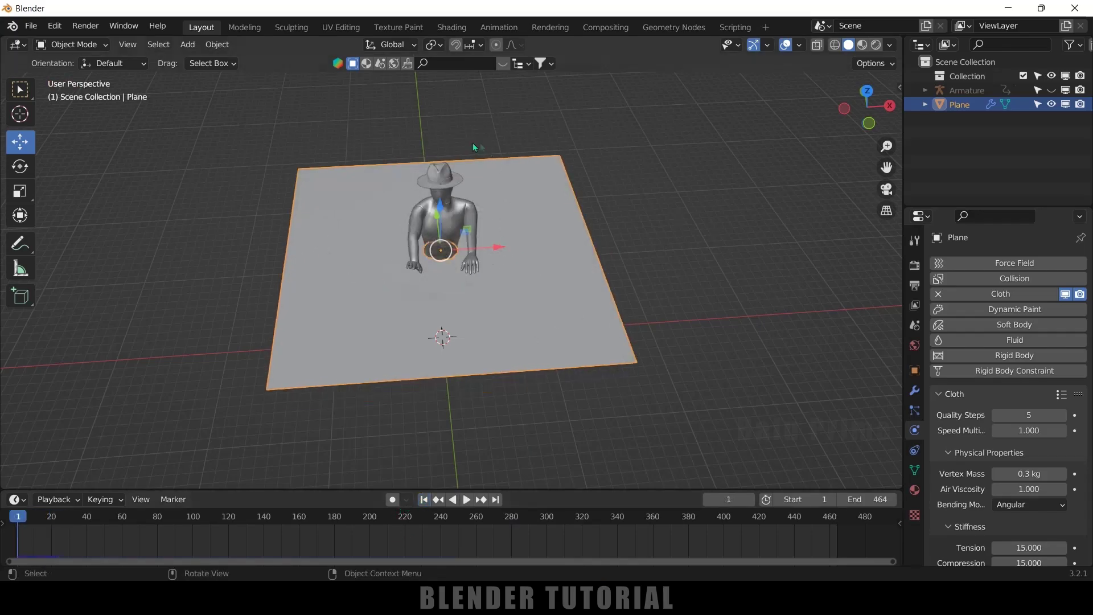
- Unhide the armature, enter its Edit Mode and select all of its bones
{"action": "left_click", "coordinate": [1052, 90]}
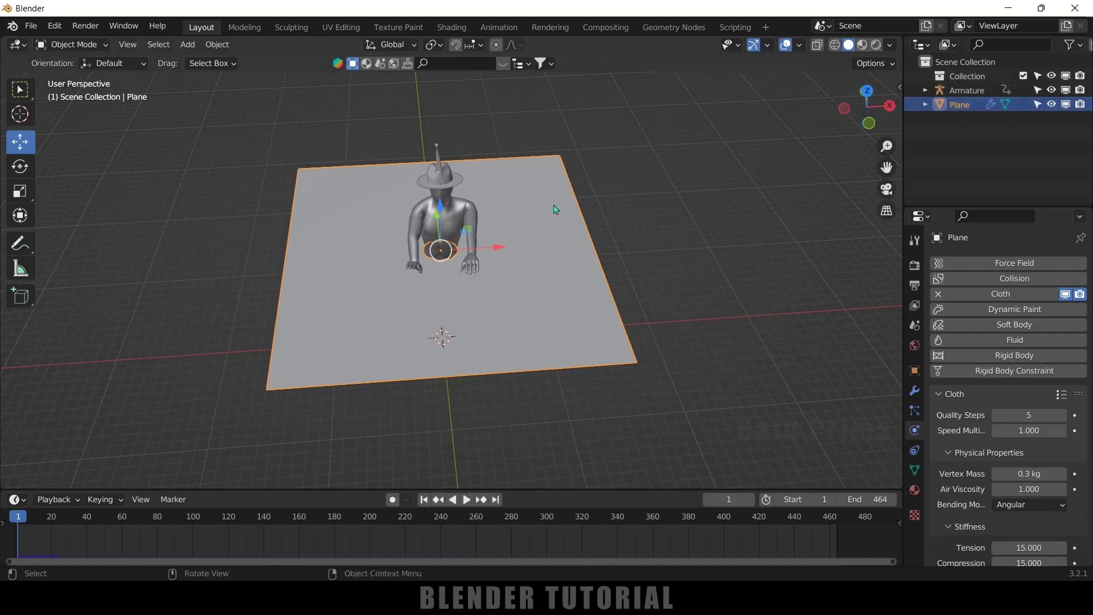
{"action": "left_click", "coordinate": [437, 155]}
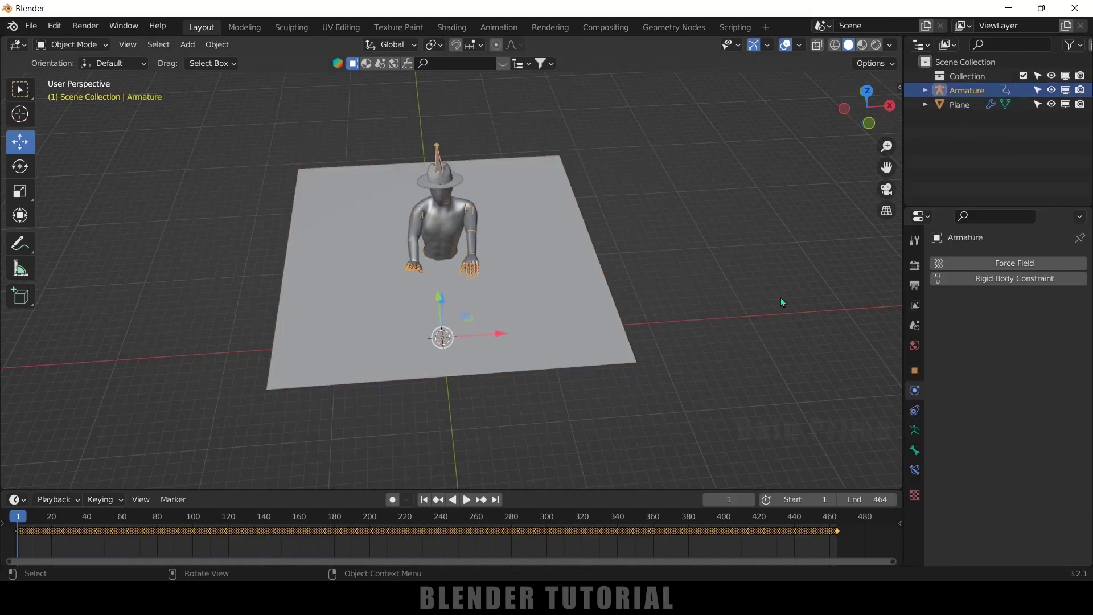
{"action": "key", "text": "Tab"}
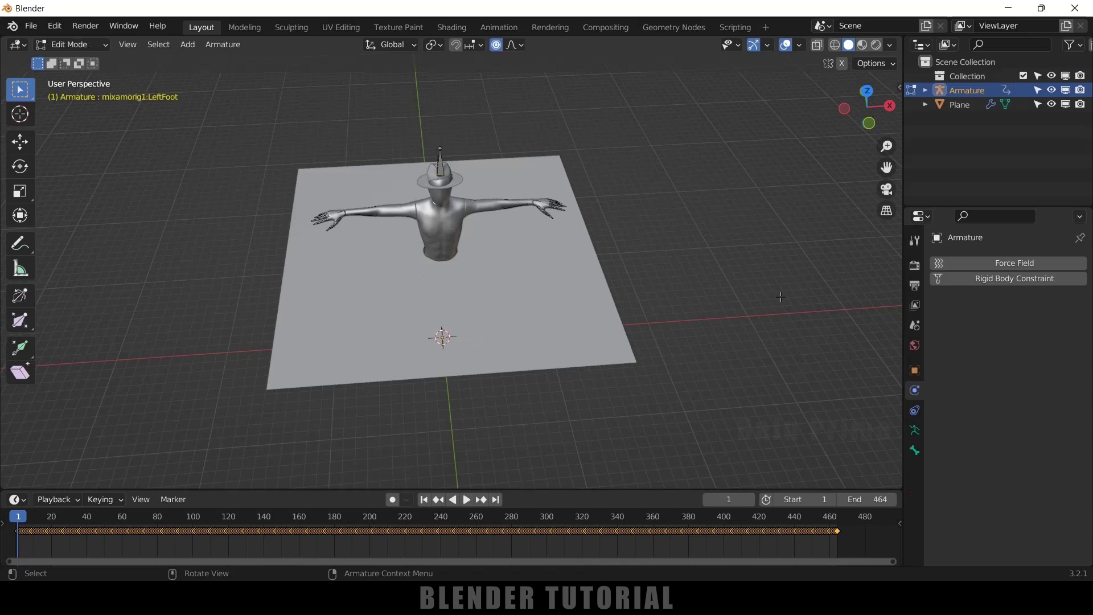
{"action": "left_click", "coordinate": [440, 165]}
{"action": "key", "text": "a"}
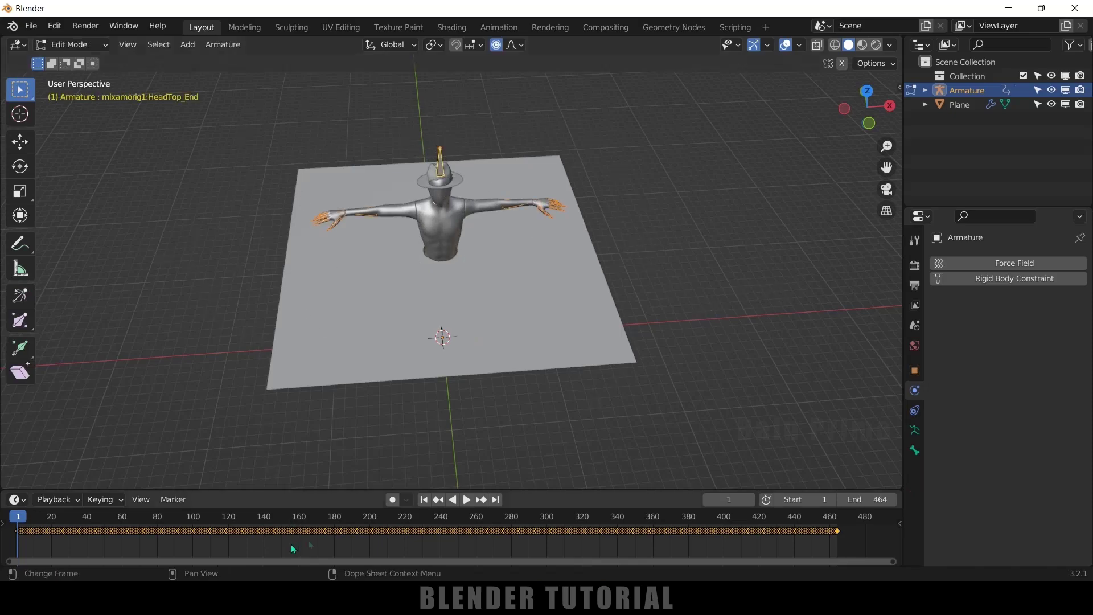
- Enlarge the timeline and, back in Object Mode, shift all the armature's keyframes so the animation starts at about frame 80
{"action": "left_click_drag", "start_coordinate": [547, 490], "coordinate": [547, 398]}
{"action": "left_click", "coordinate": [67, 44]}
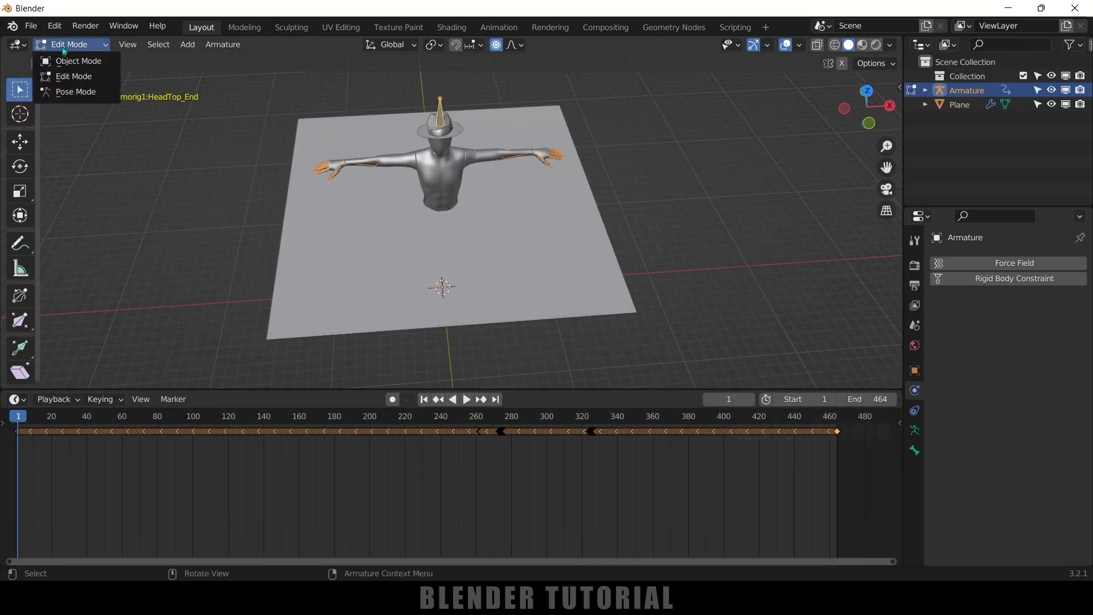
{"action": "left_click", "coordinate": [64, 62]}
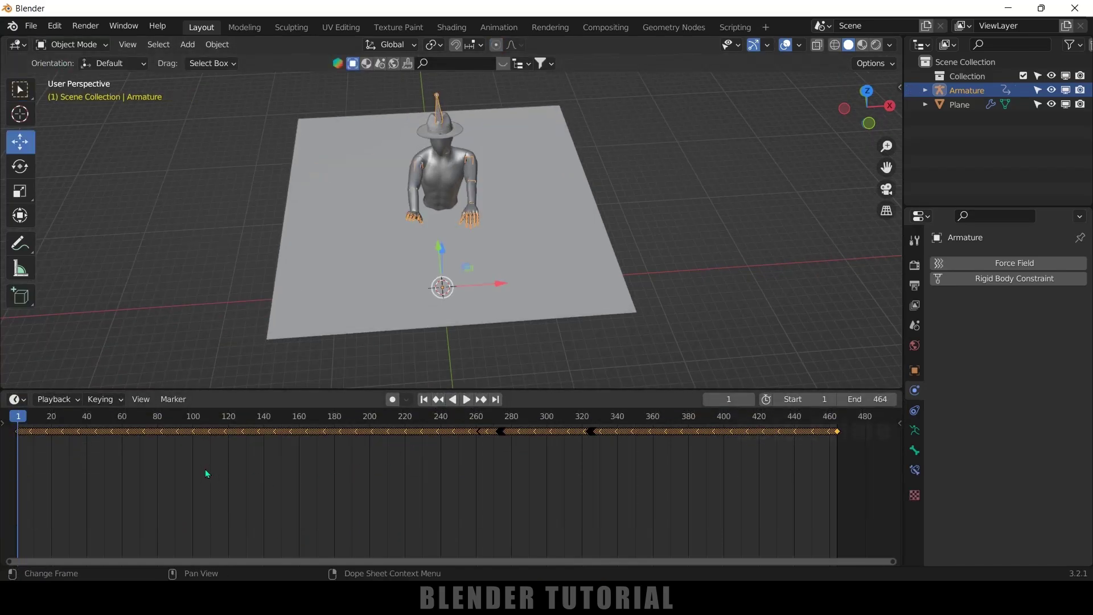
{"action": "key", "text": "g"}
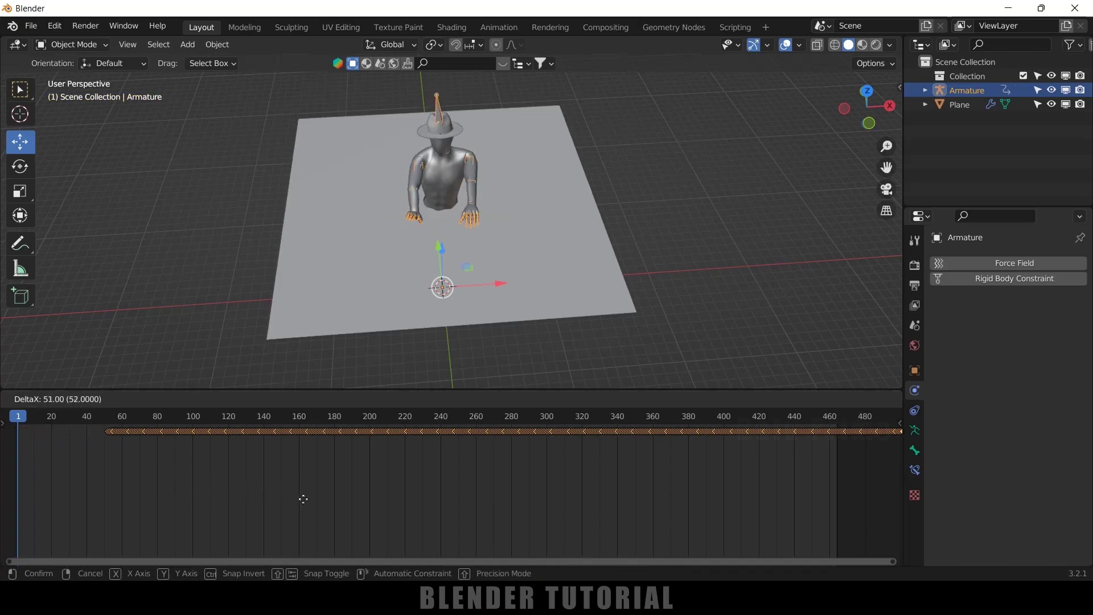
{"action": "left_click", "coordinate": [348, 501]}
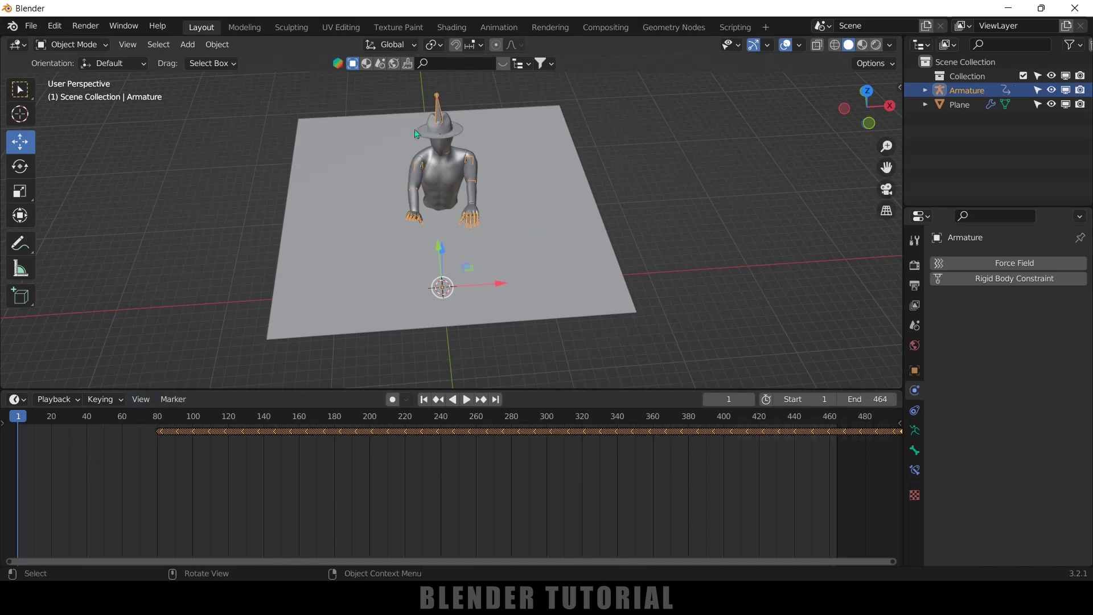
- Play the cloth simulation with the delayed character animation and return to the first frame
{"action": "left_click", "coordinate": [470, 402]}
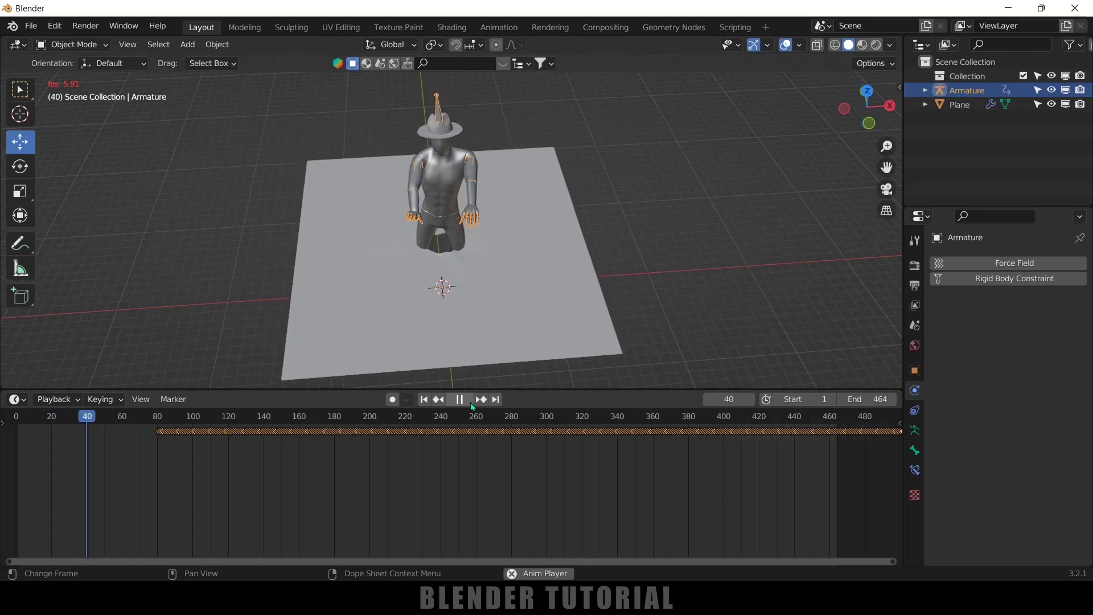
{"action": "key", "text": "Escape"}
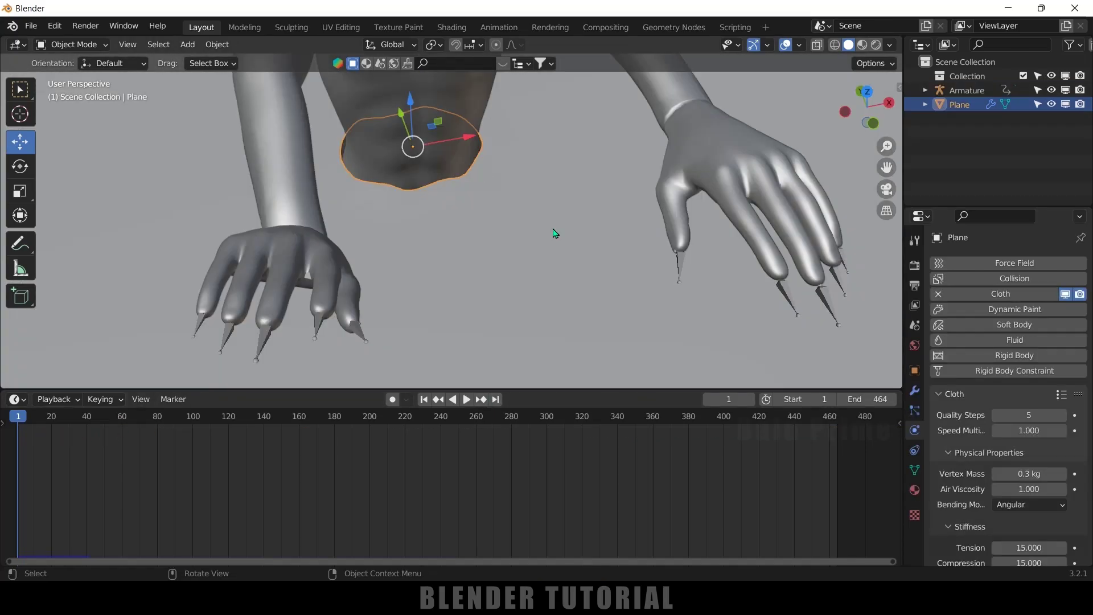
- Enter the plane's Edit Mode and select all vertices around the waist hole with Select Circle
{"action": "key", "text": "Tab"}
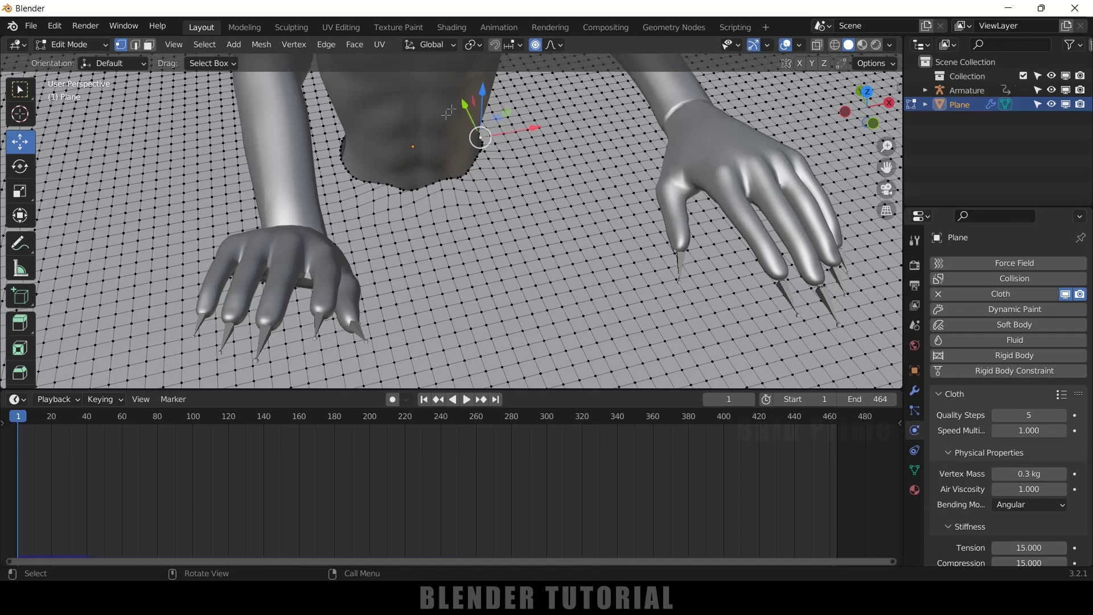
{"action": "left_click", "coordinate": [20, 89]}
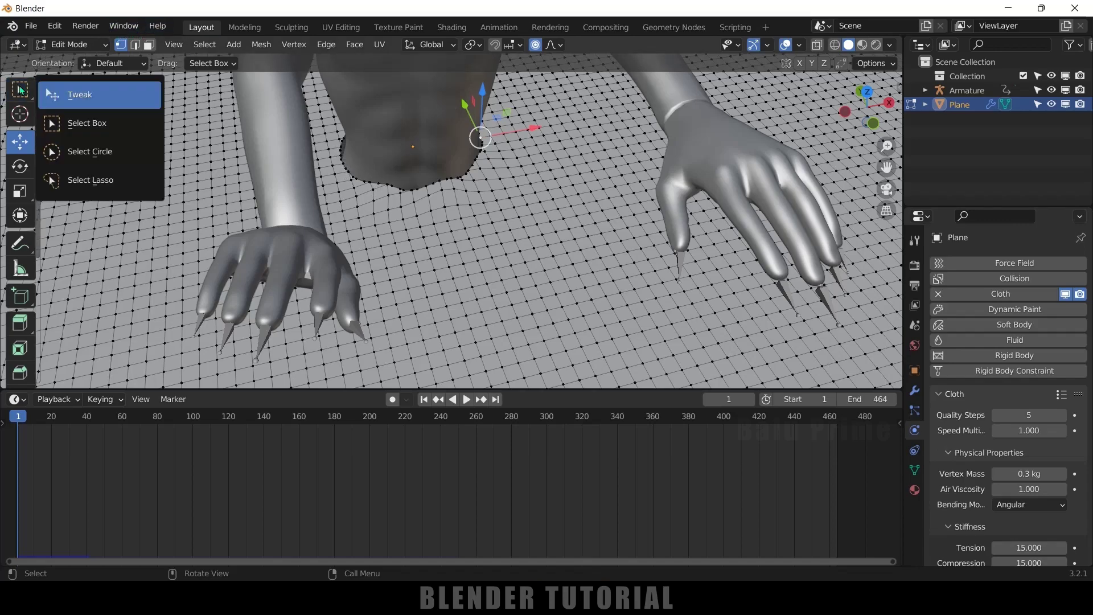
{"action": "left_click", "coordinate": [89, 151]}
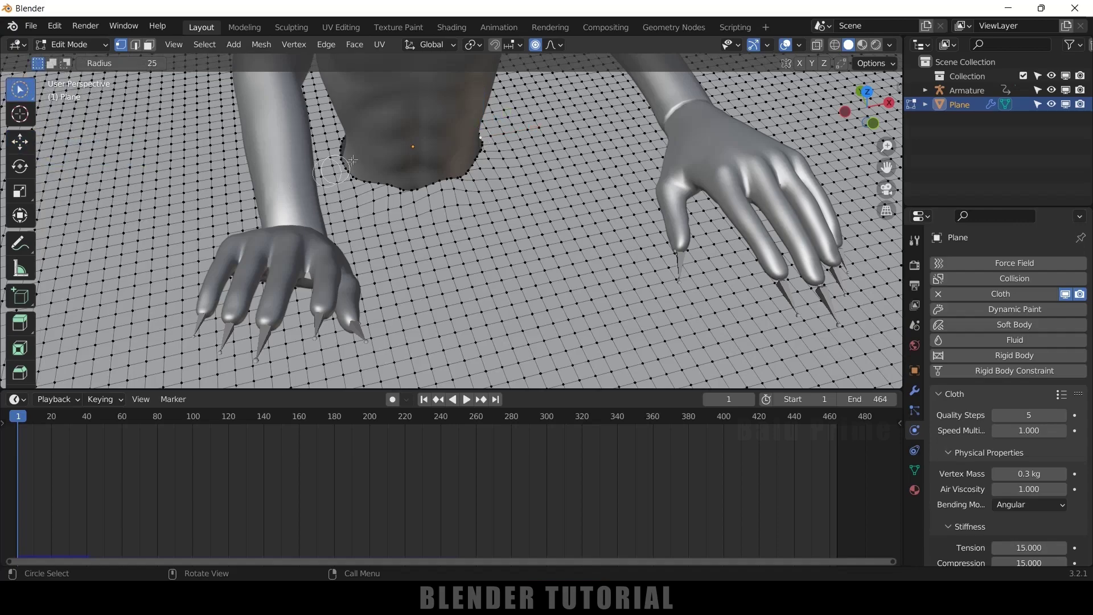
{"action": "mouse_move", "coordinate": [346, 143]}
{"action": "left_mouse_down"}
{"action": "mouse_move", "coordinate": [351, 171]}
{"action": "mouse_move", "coordinate": [432, 184]}
{"action": "mouse_move", "coordinate": [479, 154]}
{"action": "mouse_move", "coordinate": [473, 139]}
{"action": "left_mouse_up"}
{"action": "mouse_move", "coordinate": [595, 219]}
{"action": "middle_mouse_down"}
{"action": "mouse_move", "coordinate": [403, 229]}
{"action": "mouse_move", "coordinate": [389, 217]}
{"action": "middle_mouse_up"}
{"action": "left_click_drag", "start_coordinate": [455, 130], "coordinate": [493, 76]}
{"action": "middle_click_drag", "start_coordinate": [625, 215], "coordinate": [365, 233]}
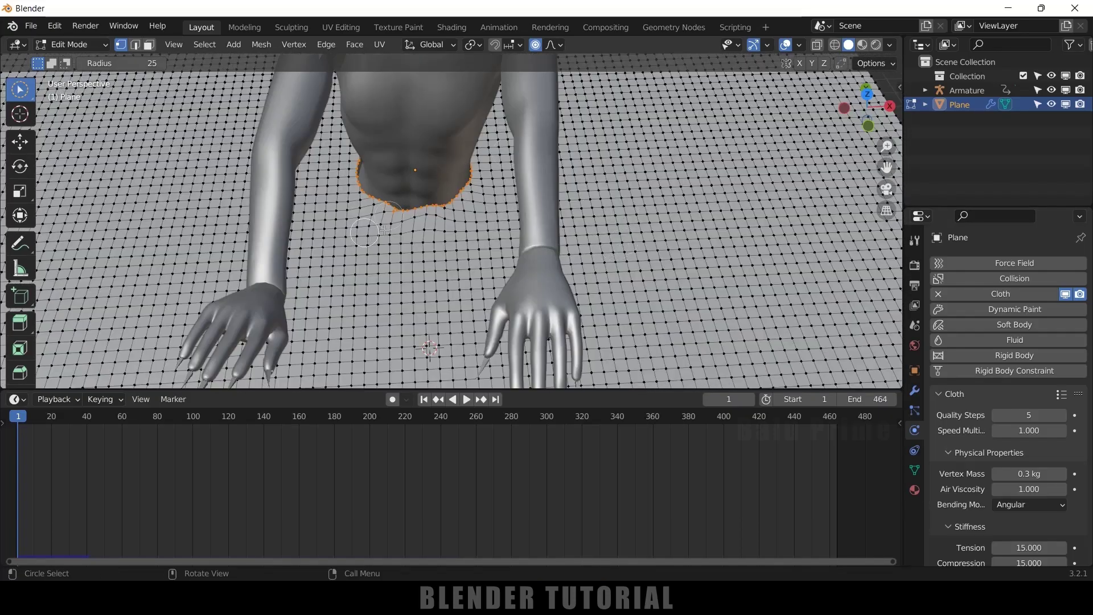
- Create a vertex group named pins, assign the selected waist vertices to it and return to Object Mode
{"action": "left_click", "coordinate": [915, 472]}
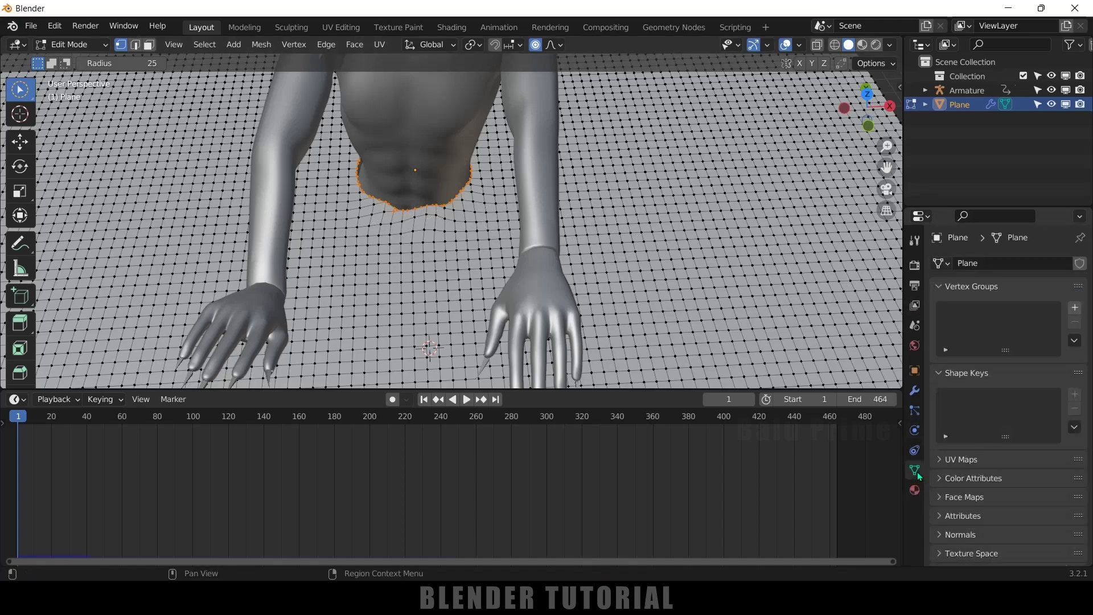
{"action": "left_click", "coordinate": [1074, 308]}
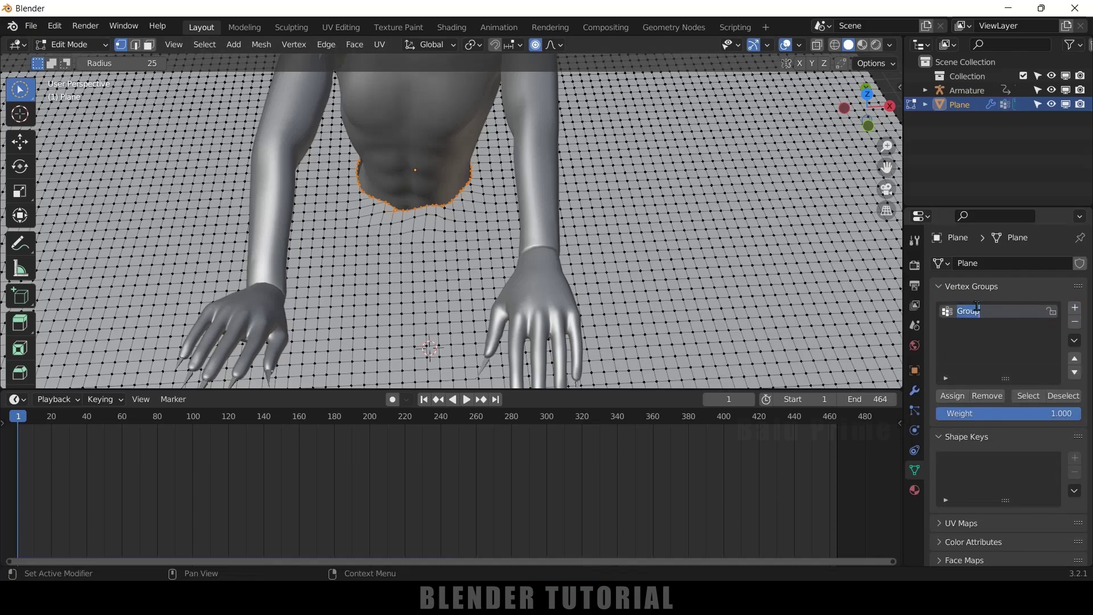
{"action": "key", "text": "Return"}
{"action": "left_click", "coordinate": [961, 401]}
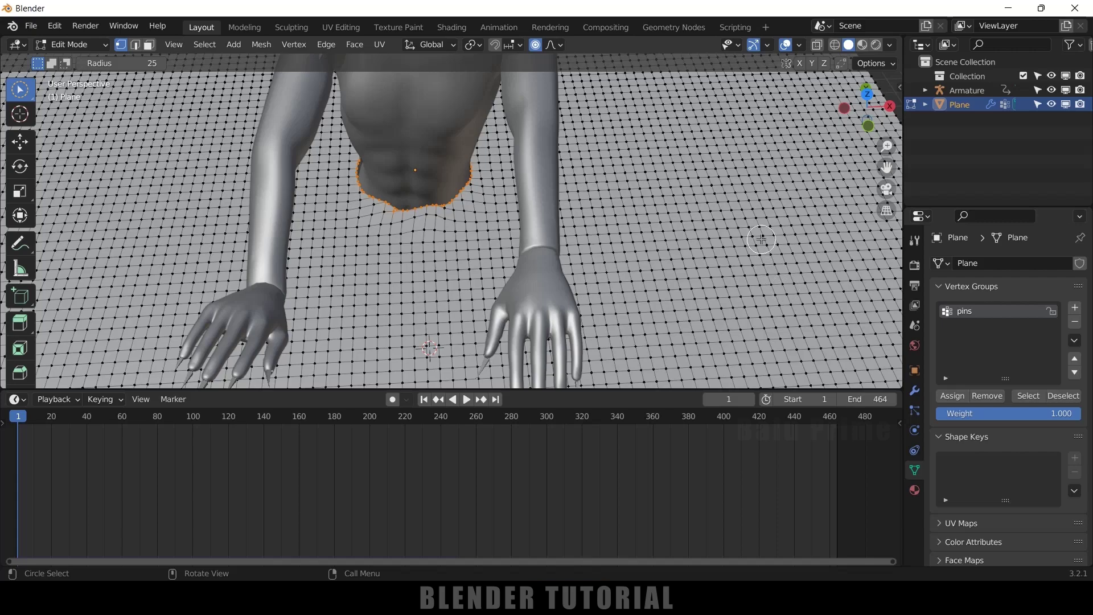
{"action": "key", "text": "Tab"}
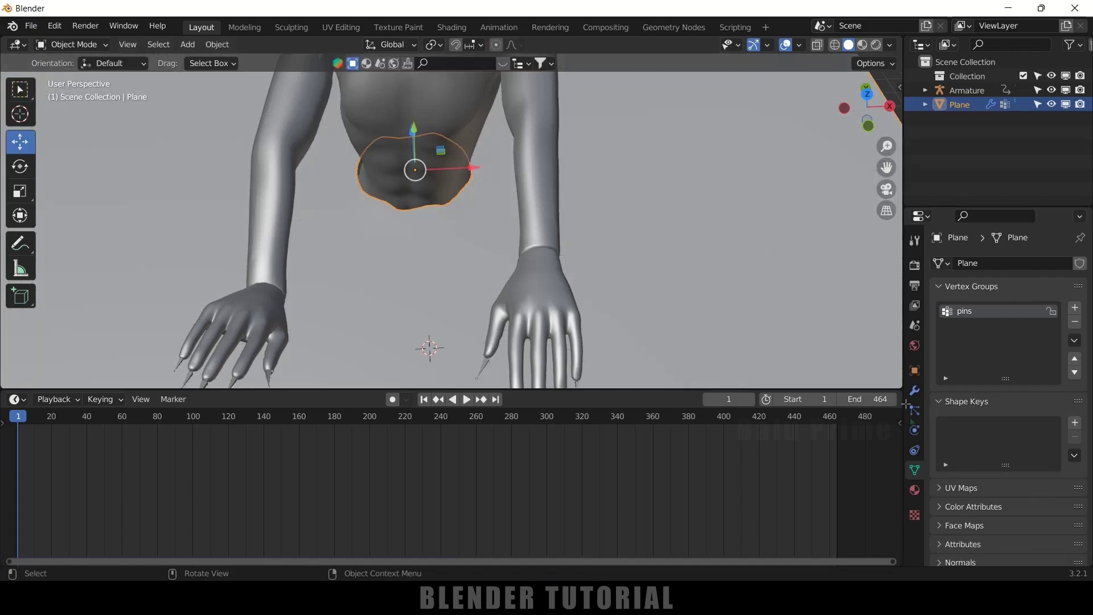
- Set pins as the Pin Group in the plane's cloth shape settings
{"action": "left_click", "coordinate": [915, 434]}
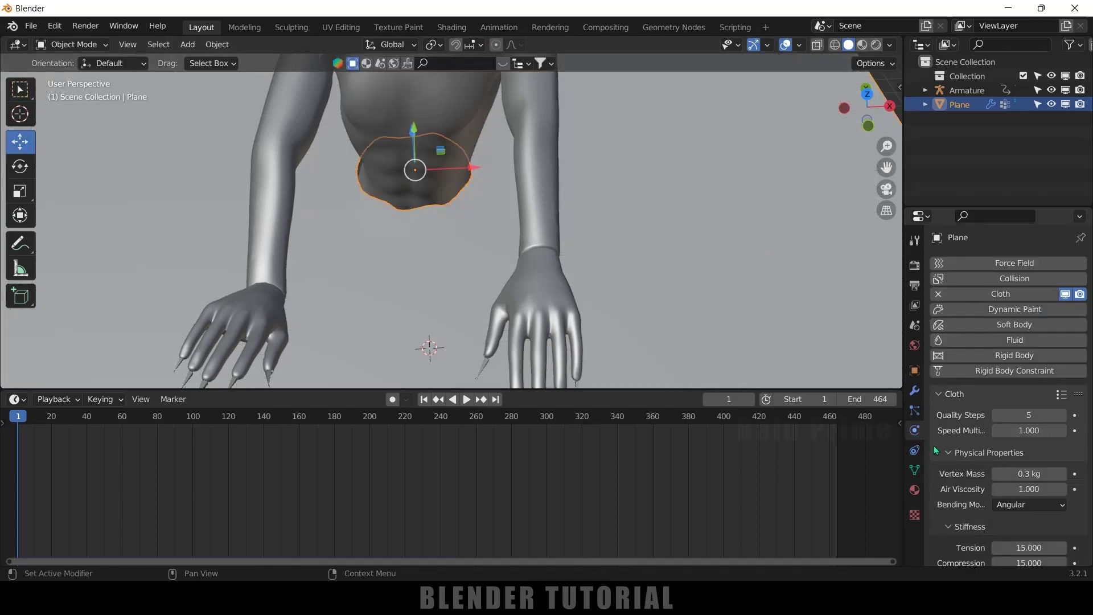
{"action": "scroll", "coordinate": [943, 446], "scroll_direction": "down", "scroll_amount": 6}
{"action": "scroll", "coordinate": [944, 446], "scroll_direction": "down", "scroll_amount": 10}
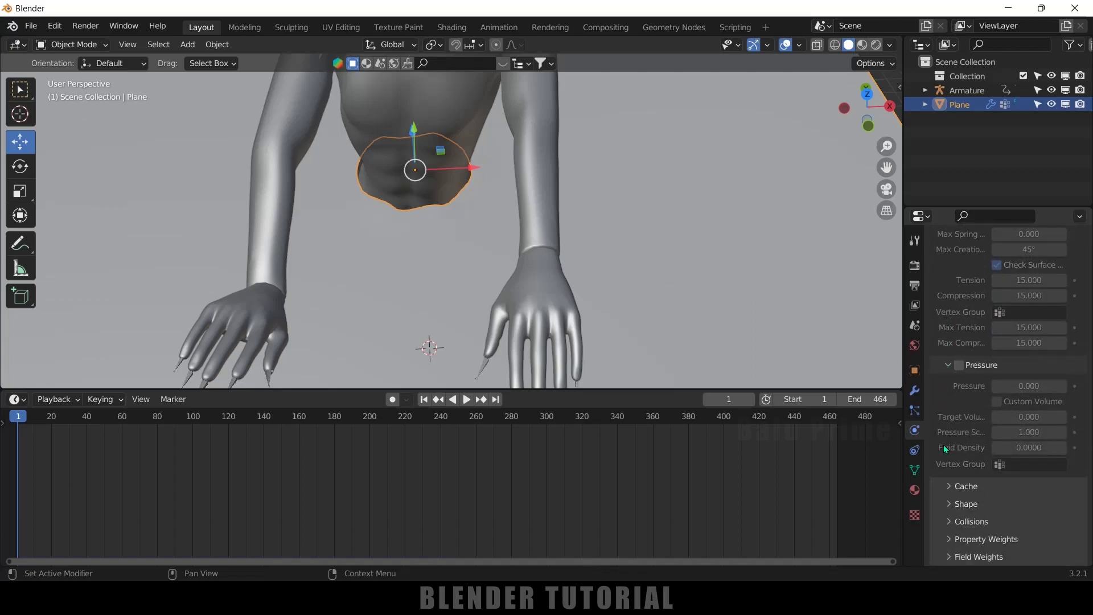
{"action": "left_click", "coordinate": [951, 504]}
{"action": "scroll", "coordinate": [951, 504], "scroll_direction": "down", "scroll_amount": 5}
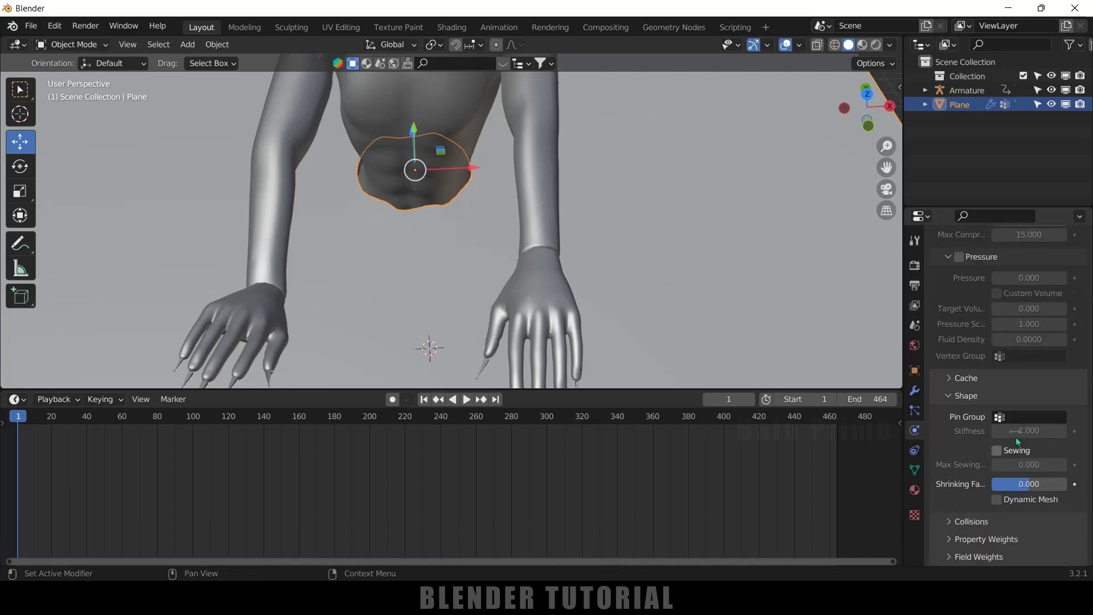
{"action": "left_click", "coordinate": [1029, 418]}
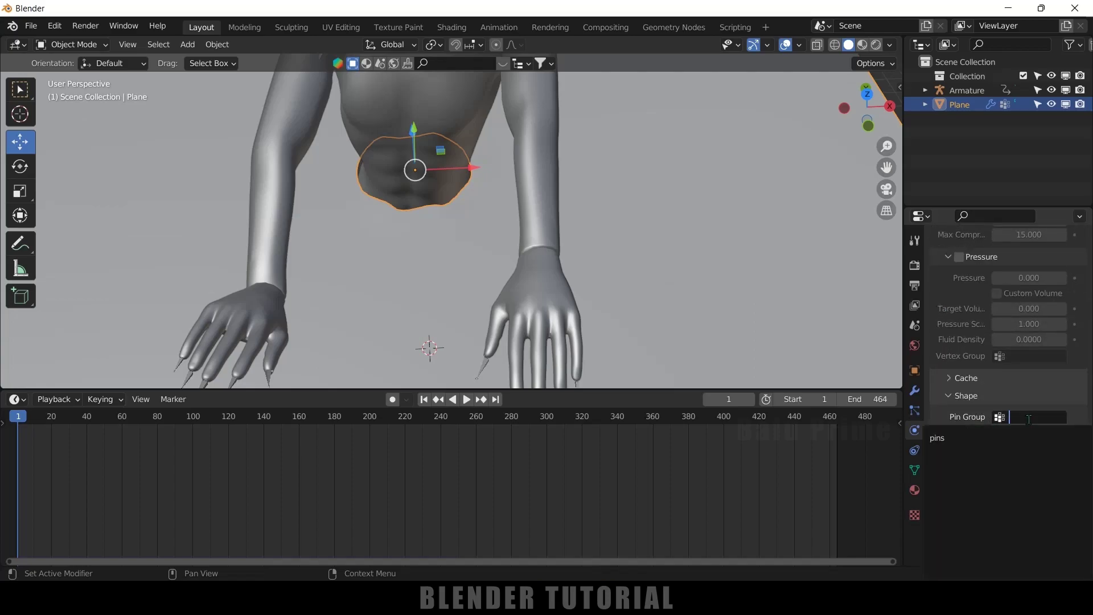
{"action": "left_click", "coordinate": [960, 439]}
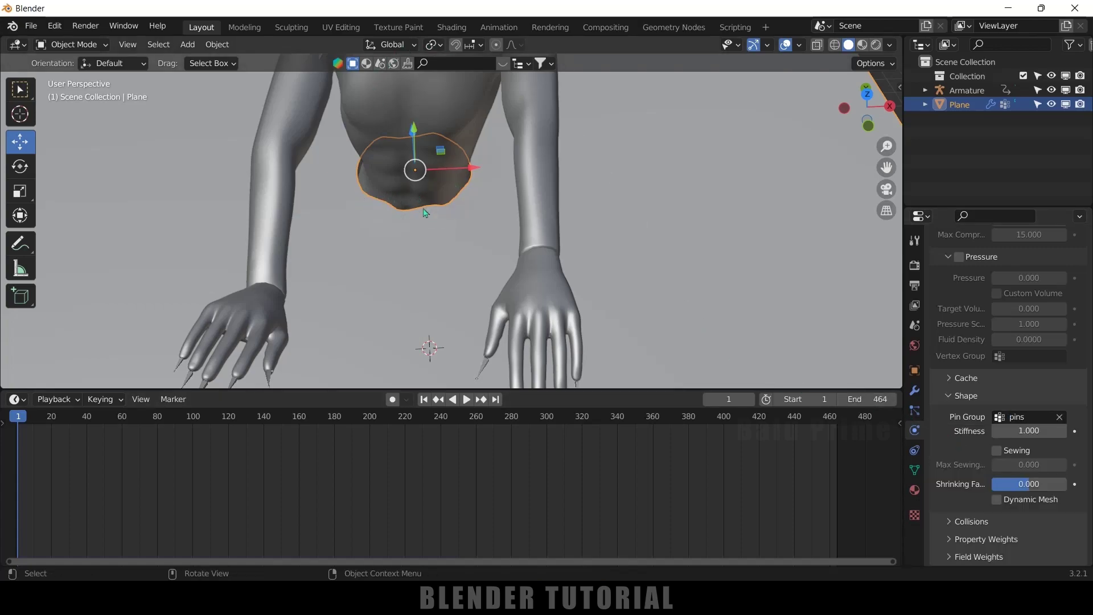
- Play the pinned cloth simulation twice, viewing the skirt from above and from the front, and return to the first frame
{"action": "scroll", "coordinate": [537, 239], "scroll_direction": "down", "scroll_amount": 5}
{"action": "key", "text": "space"}
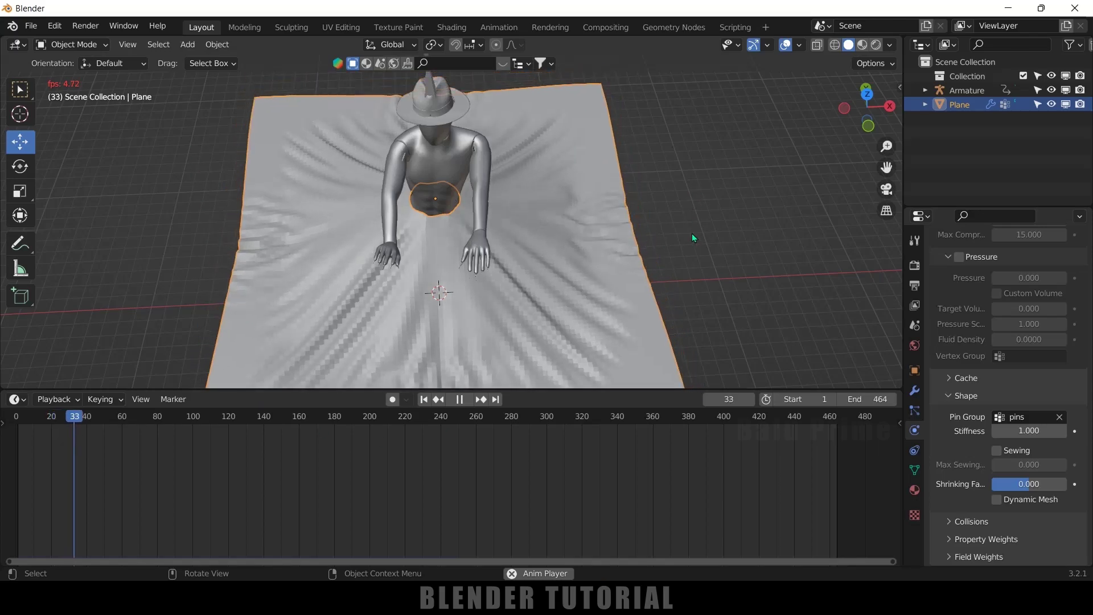
{"action": "key", "text": "space"}
{"action": "right_click", "coordinate": [613, 263]}
{"action": "left_click", "coordinate": [614, 263]}
{"action": "key", "text": "shift+Left"}
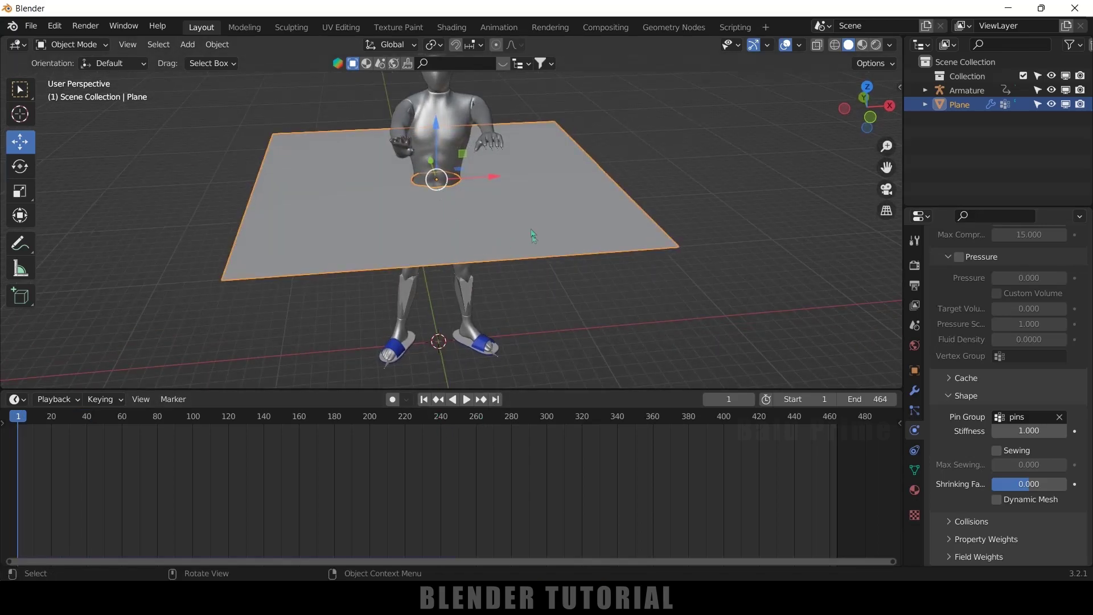
{"action": "key", "text": "space"}
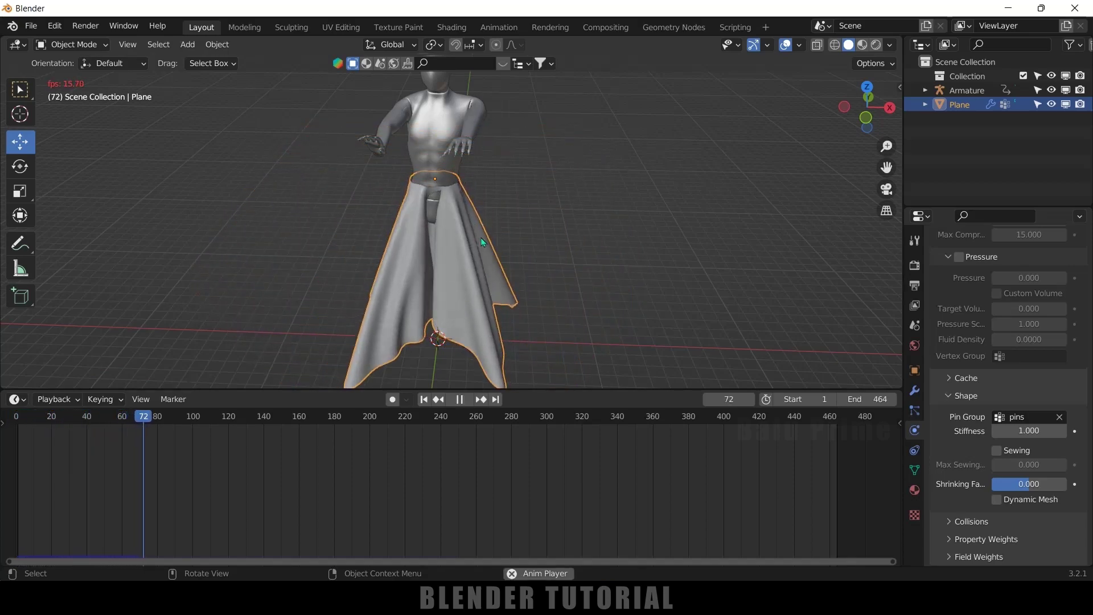
{"action": "key", "text": "space"}
{"action": "middle_click_drag", "start_coordinate": [495, 251], "coordinate": [514, 247]}
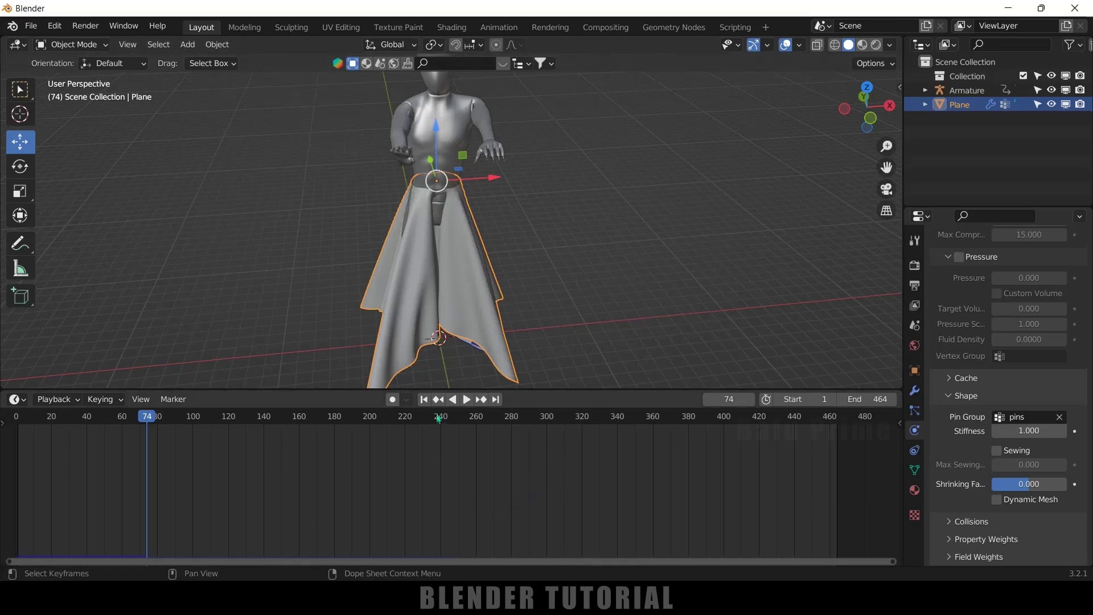
{"action": "left_click", "coordinate": [426, 400]}
- Add Collision physics to the character's body mesh
{"action": "left_click", "coordinate": [466, 149]}
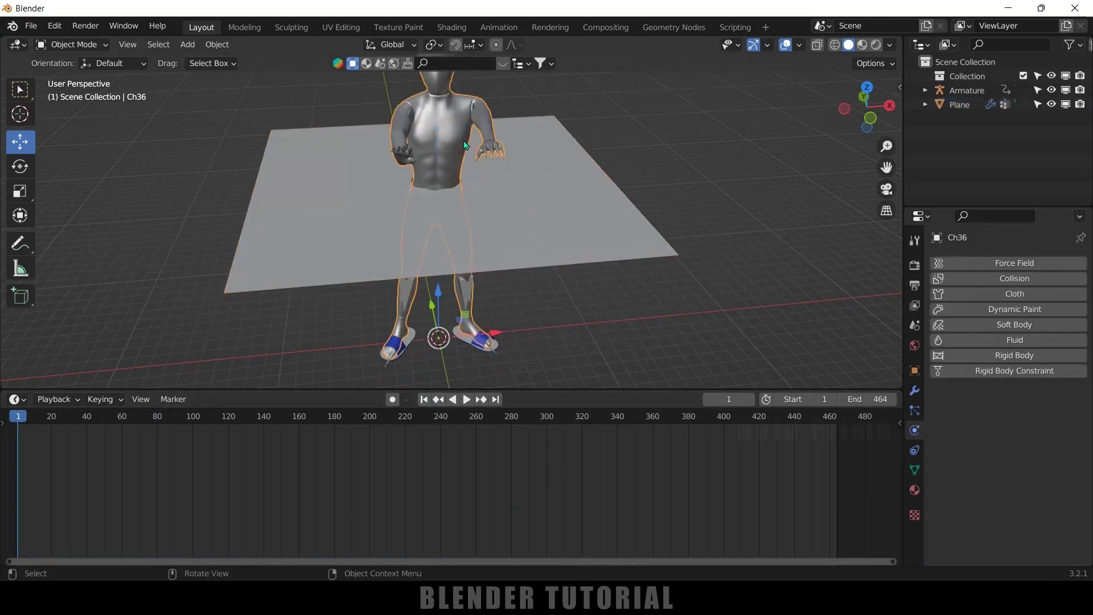
{"action": "left_click", "coordinate": [989, 282]}
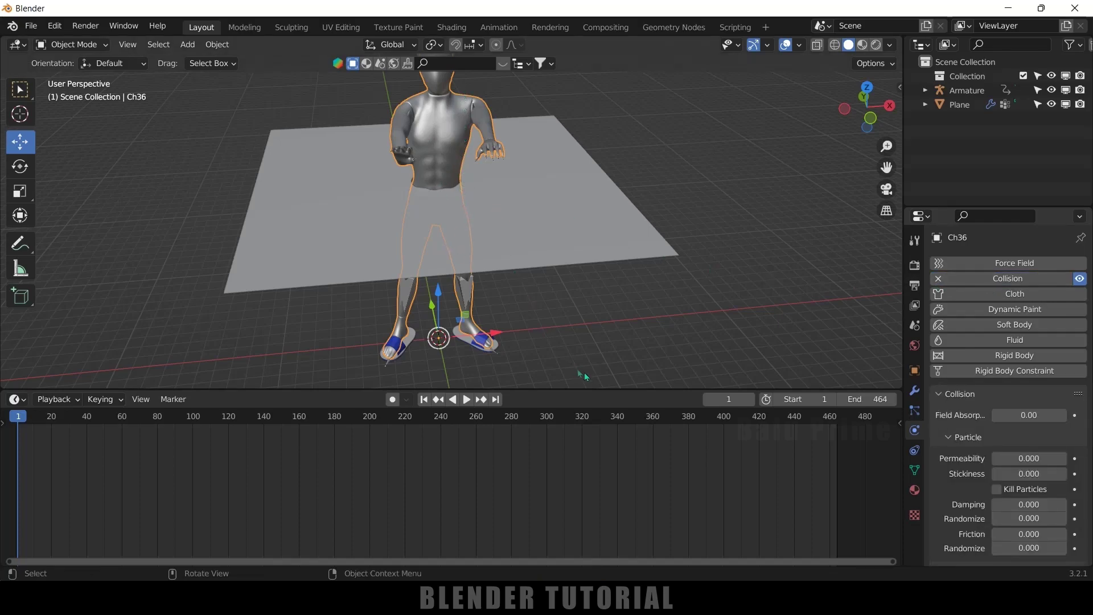
- Enable Self Collisions for the plane's cloth and set its collision quality to 5
{"action": "left_click", "coordinate": [598, 249]}
{"action": "scroll", "coordinate": [1003, 494], "scroll_direction": "down", "scroll_amount": 12}
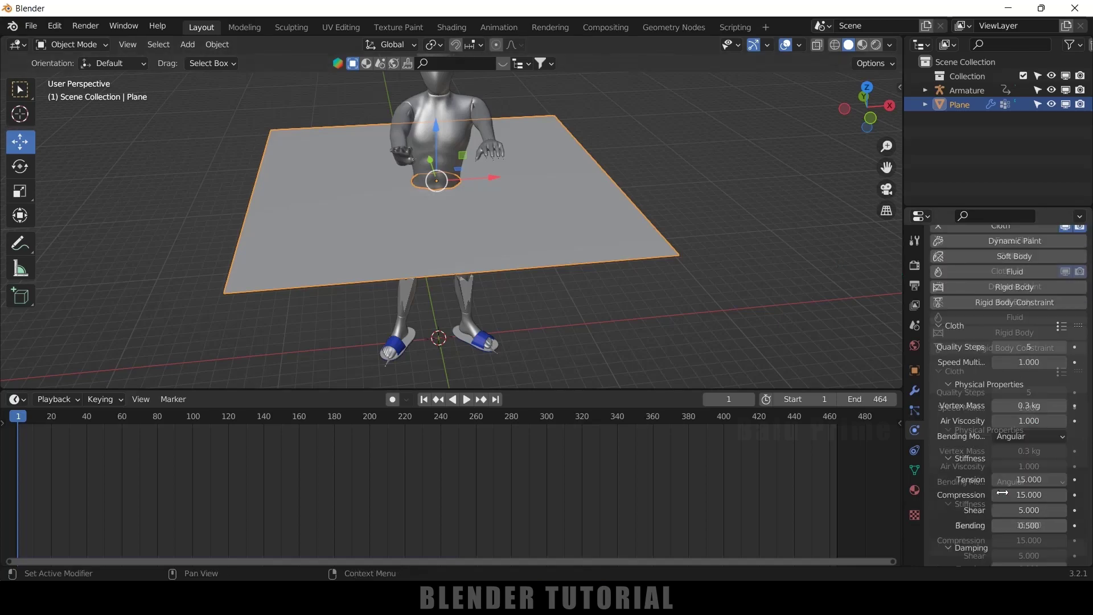
{"action": "scroll", "coordinate": [1003, 494], "scroll_direction": "down", "scroll_amount": 7}
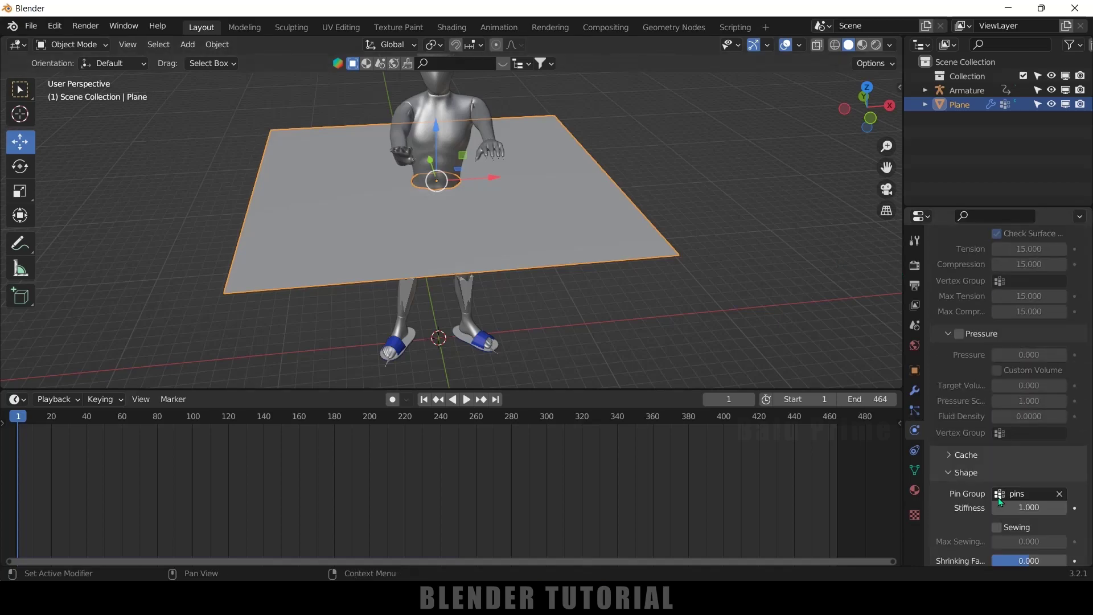
{"action": "scroll", "coordinate": [971, 469], "scroll_direction": "down", "scroll_amount": 3}
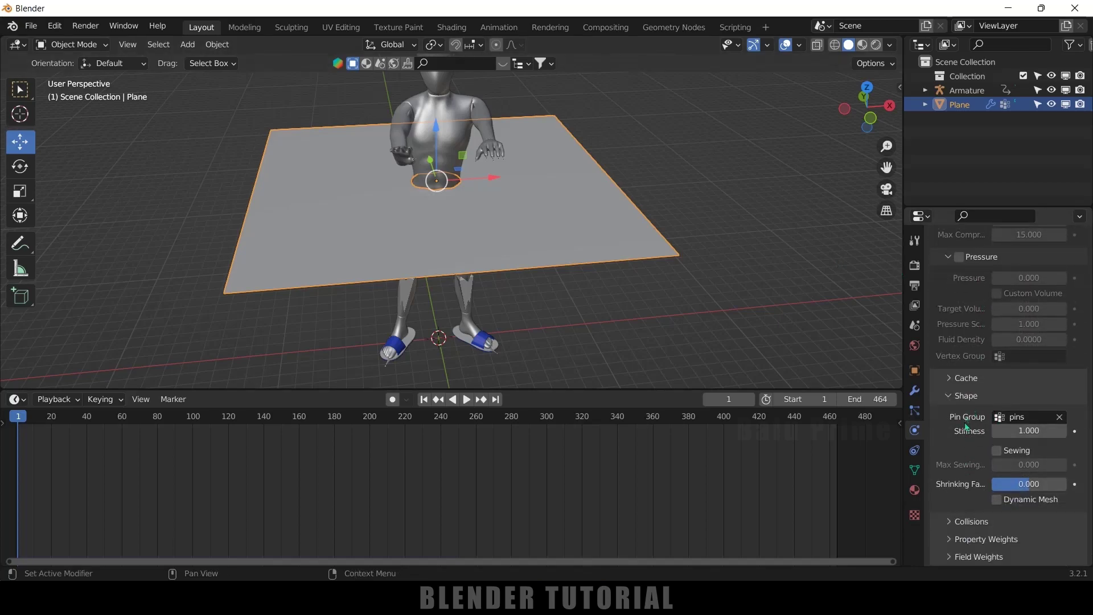
{"action": "left_click", "coordinate": [951, 522]}
{"action": "scroll", "coordinate": [968, 518], "scroll_direction": "down", "scroll_amount": 3}
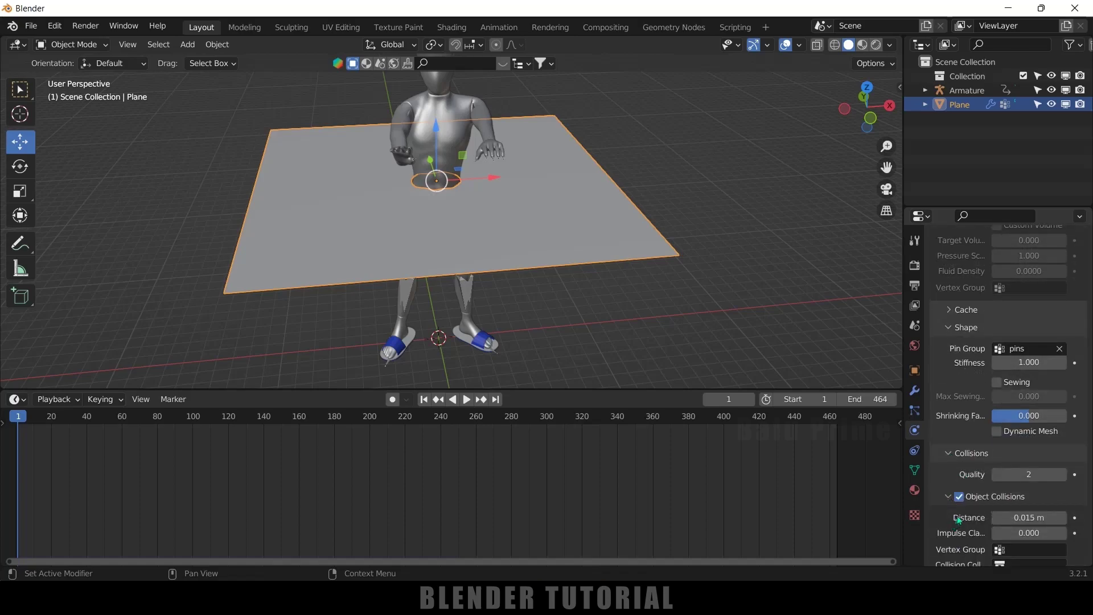
{"action": "scroll", "coordinate": [977, 490], "scroll_direction": "down", "scroll_amount": 5}
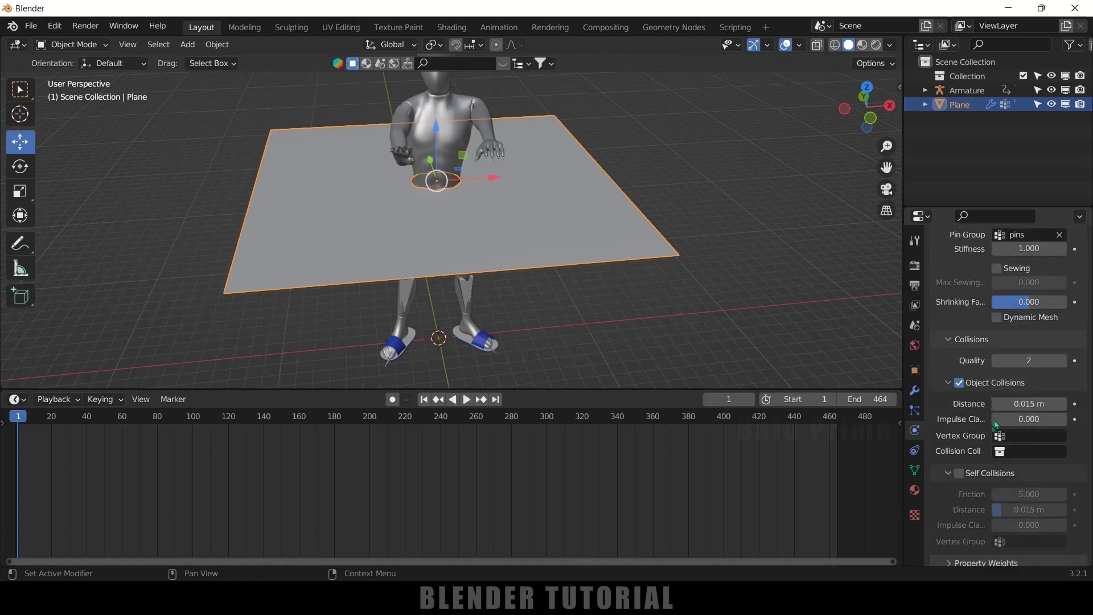
{"action": "left_click", "coordinate": [957, 474]}
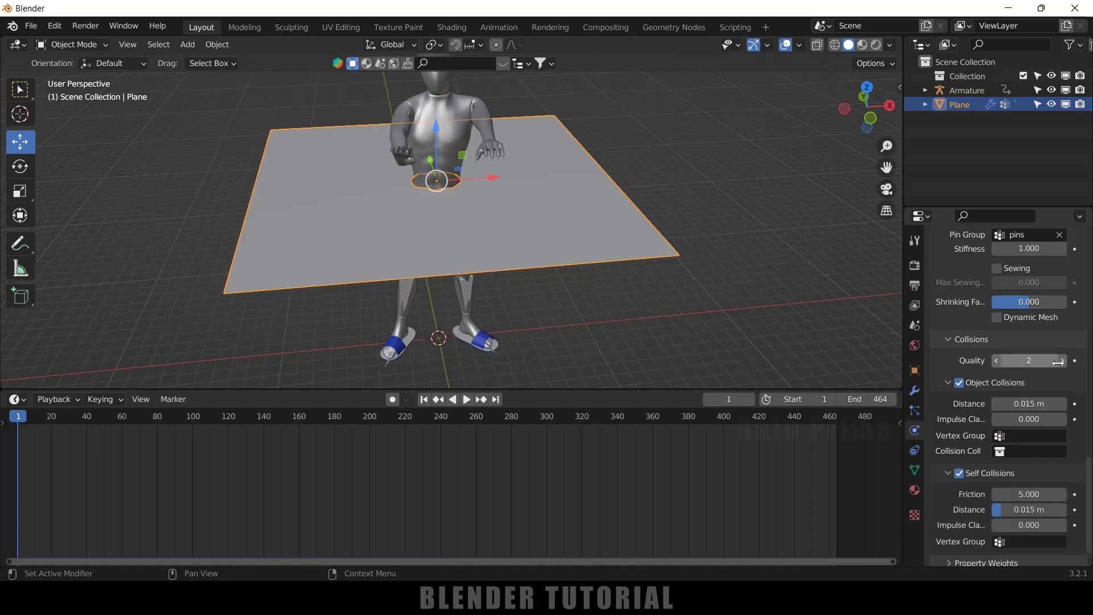
{"action": "left_click", "coordinate": [1061, 365]}
- Raise the Quality Steps of the plane's cloth simulation
{"action": "scroll", "coordinate": [1061, 365], "scroll_direction": "up", "scroll_amount": 20}
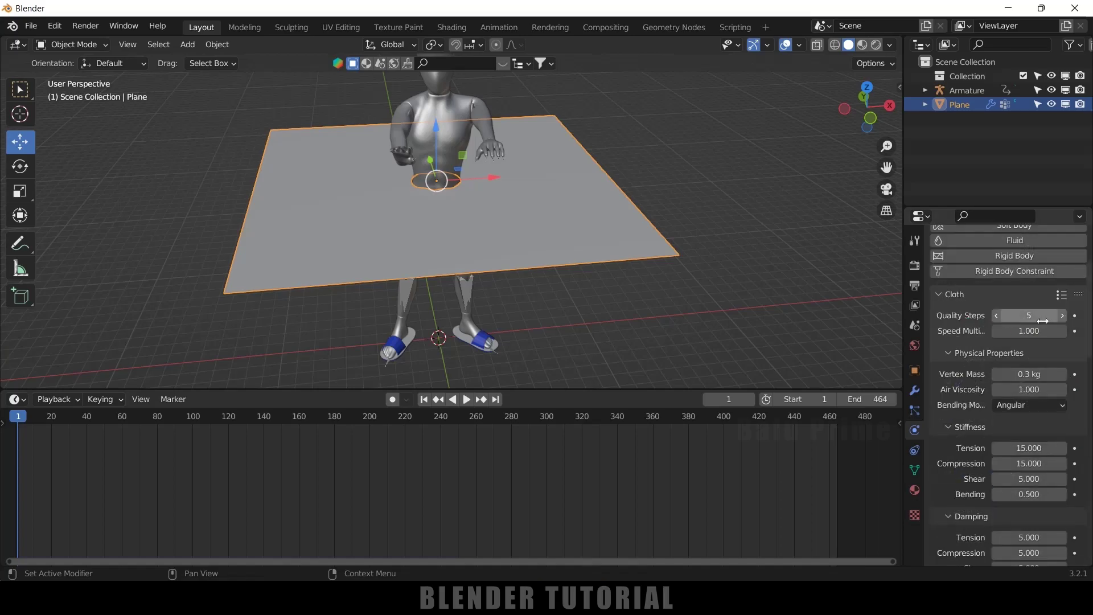
{"action": "left_click", "coordinate": [1060, 319]}
{"action": "left_click", "coordinate": [1060, 320]}
{"action": "left_click", "coordinate": [1060, 319]}
{"action": "left_click", "coordinate": [1061, 320]}
- Set both the cloth cache's simulation end and the scene's end frame to 500
{"action": "scroll", "coordinate": [963, 388], "scroll_direction": "down", "scroll_amount": 14}
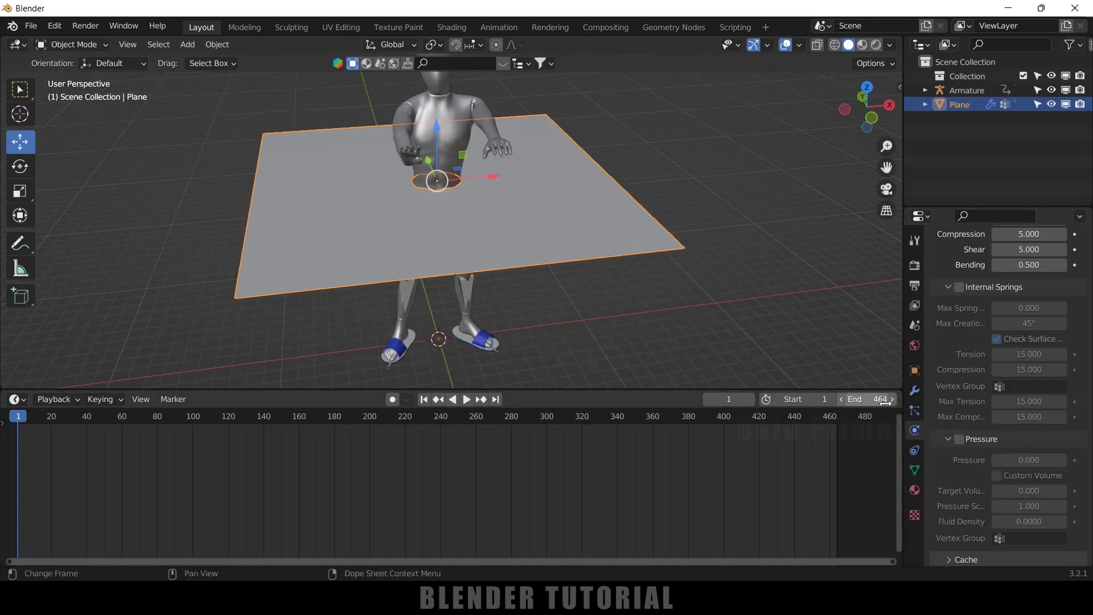
{"action": "scroll", "coordinate": [963, 388], "scroll_direction": "down", "scroll_amount": 7}
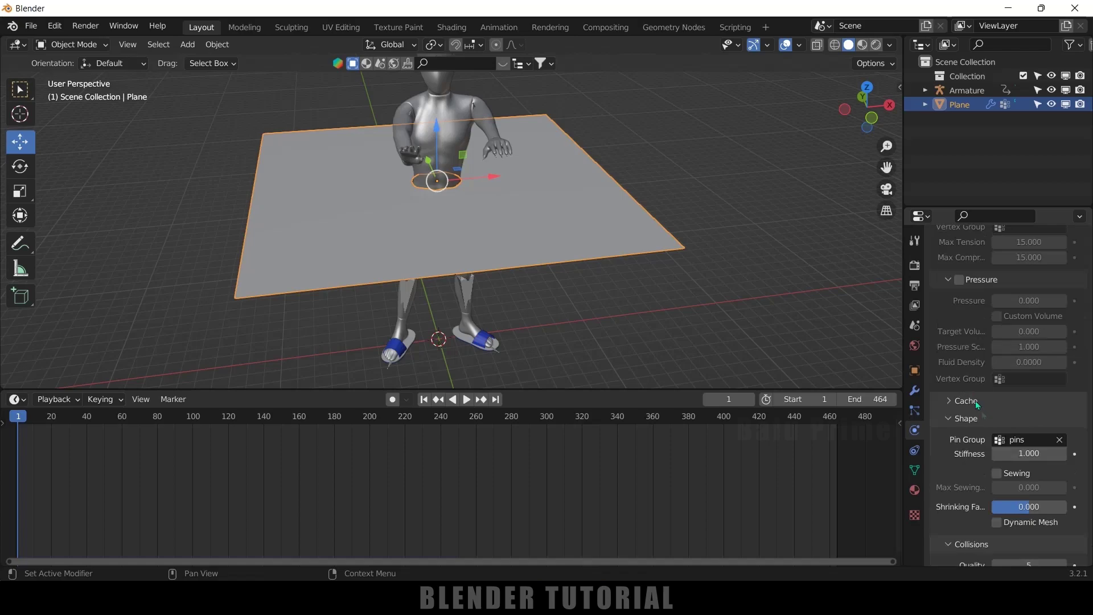
{"action": "left_click", "coordinate": [951, 405]}
{"action": "left_click", "coordinate": [1043, 466]}
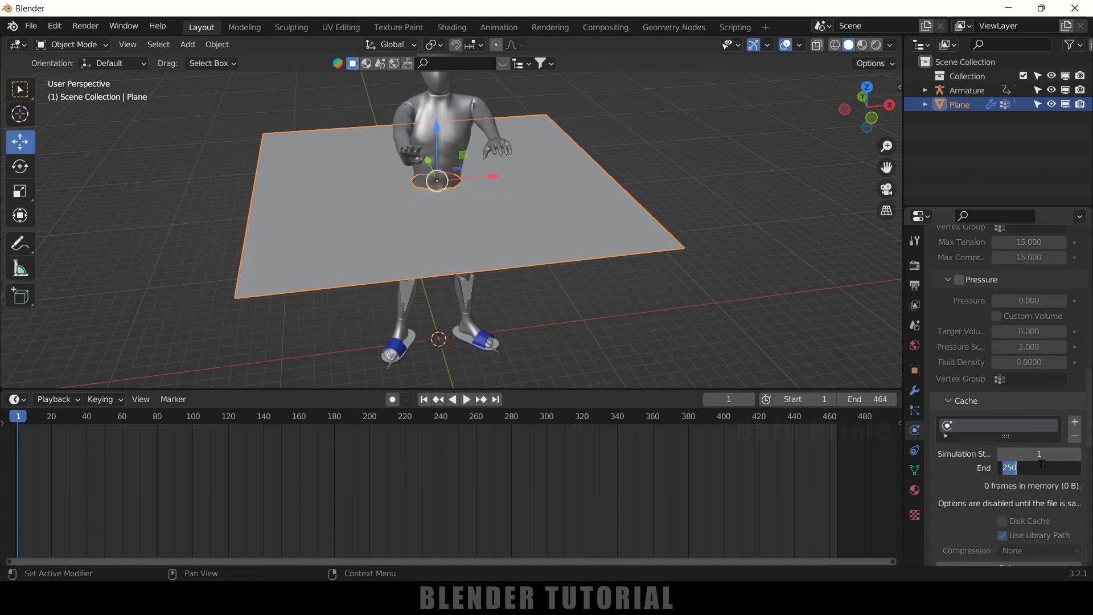
{"action": "key", "text": "Return"}
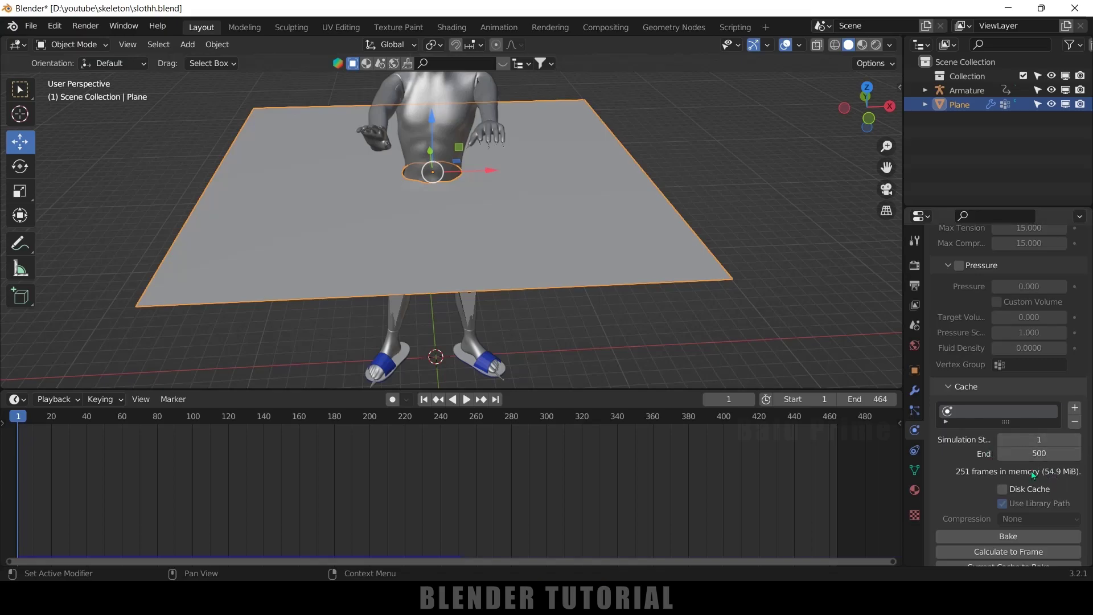
{"action": "left_click", "coordinate": [862, 397]}
{"action": "key", "text": "Return"}
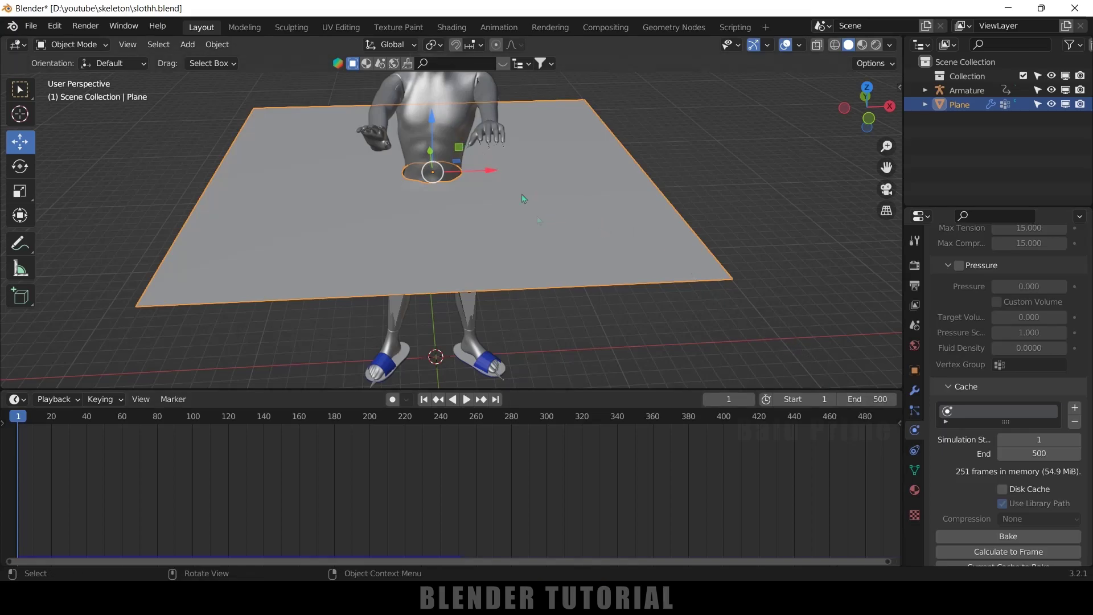
- Play the simulation to check how the skirt follows the moving character, and return to the first frame
{"action": "key", "text": "space"}
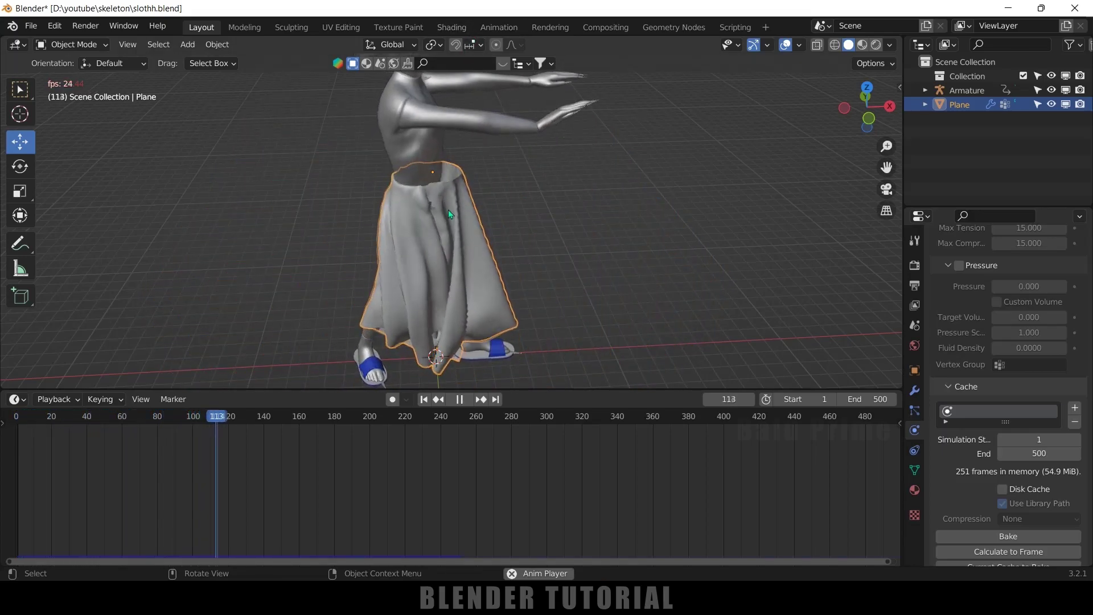
{"action": "key", "text": "space"}
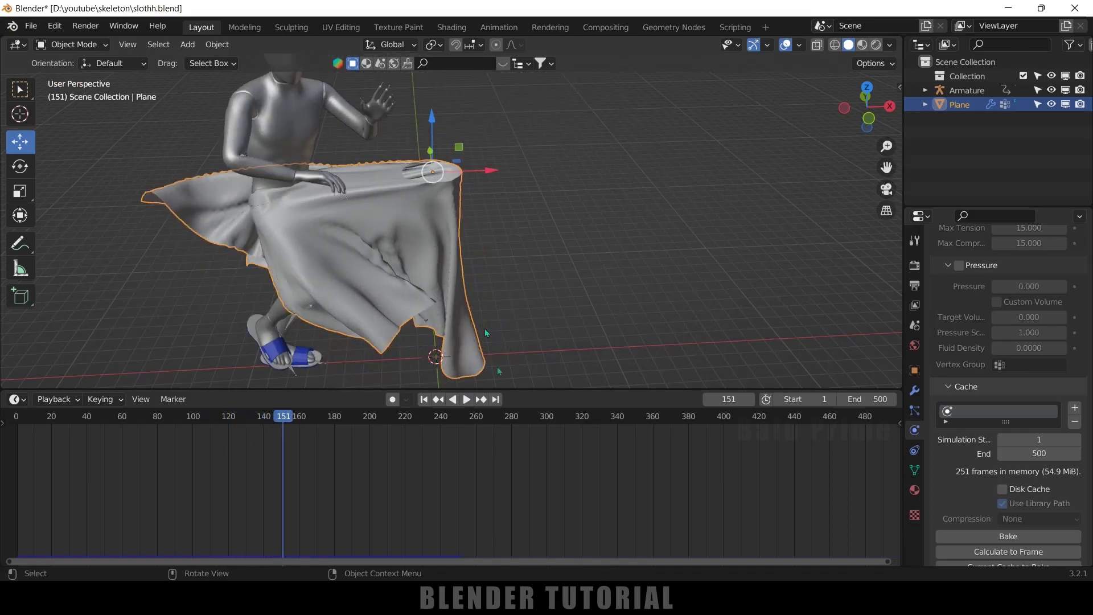
{"action": "left_click", "coordinate": [425, 400]}
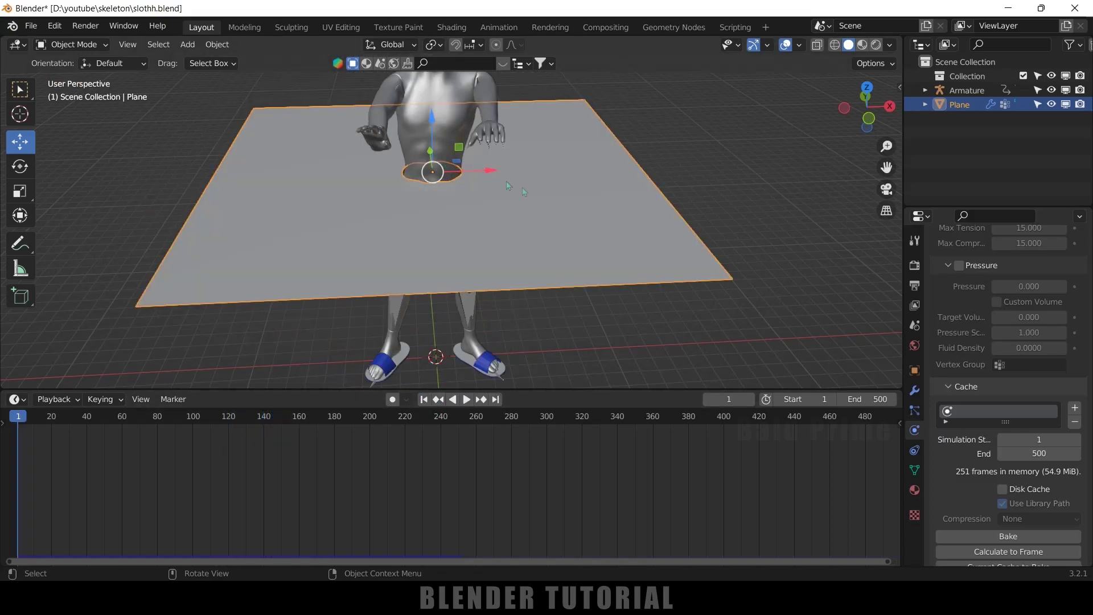
- Select the skirt plane, add the armature to the selection as the active object, and switch to Pose Mode
{"action": "left_click", "coordinate": [813, 141]}
{"action": "left_click", "coordinate": [576, 183]}
{"action": "left_click", "coordinate": [473, 306], "text": "shift"}
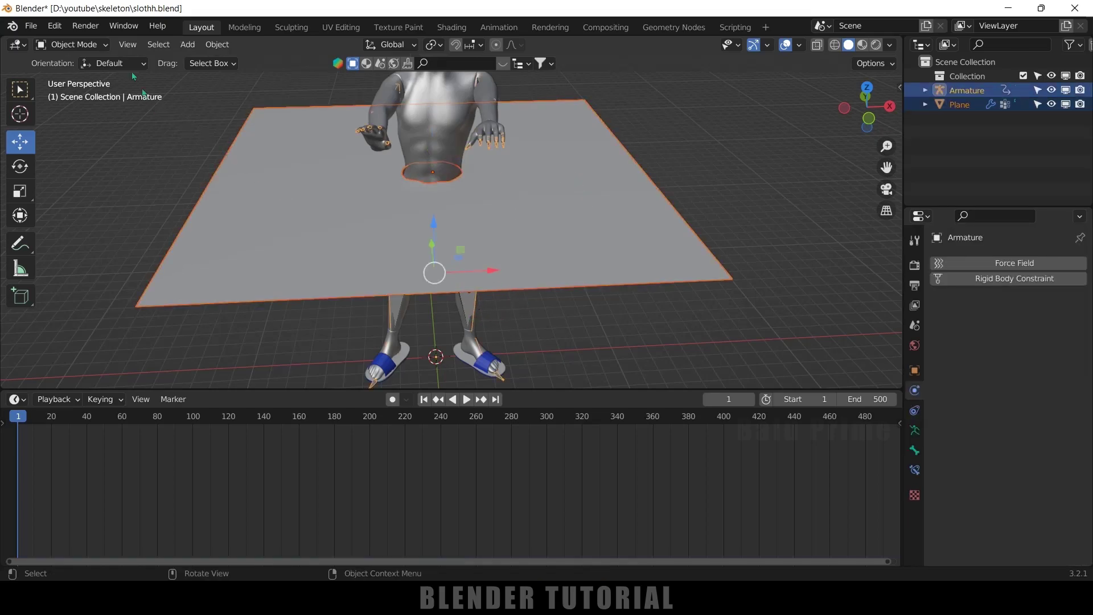
{"action": "left_click", "coordinate": [69, 44]}
{"action": "left_click", "coordinate": [76, 92]}
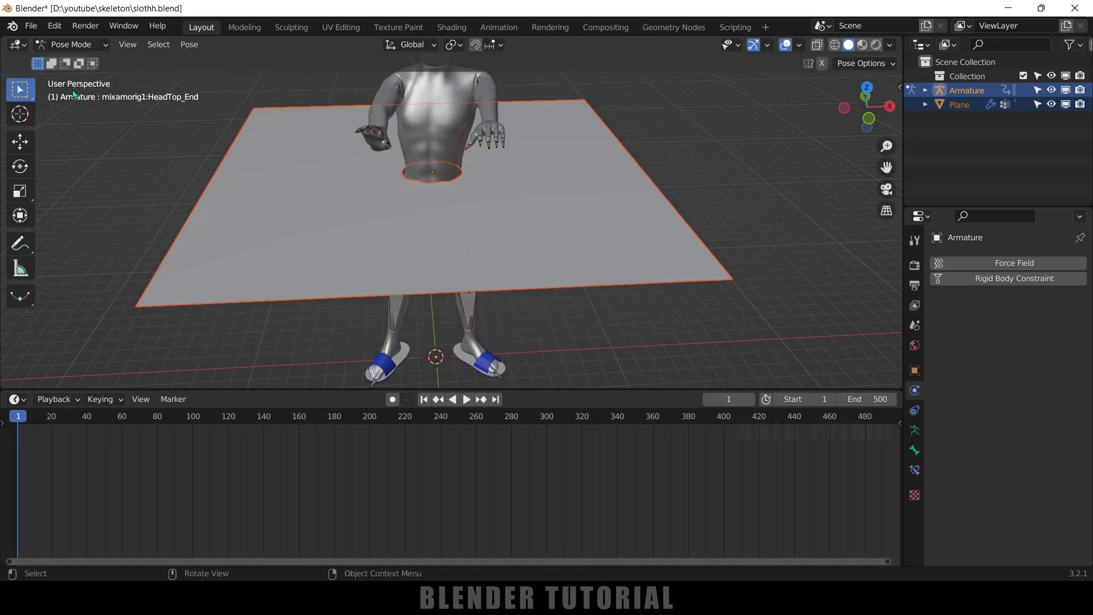
- Parent the skirt plane to the armature's Hips bone with the Bone option, using X-Ray display, and return to Object Mode
{"action": "left_click", "coordinate": [819, 45]}
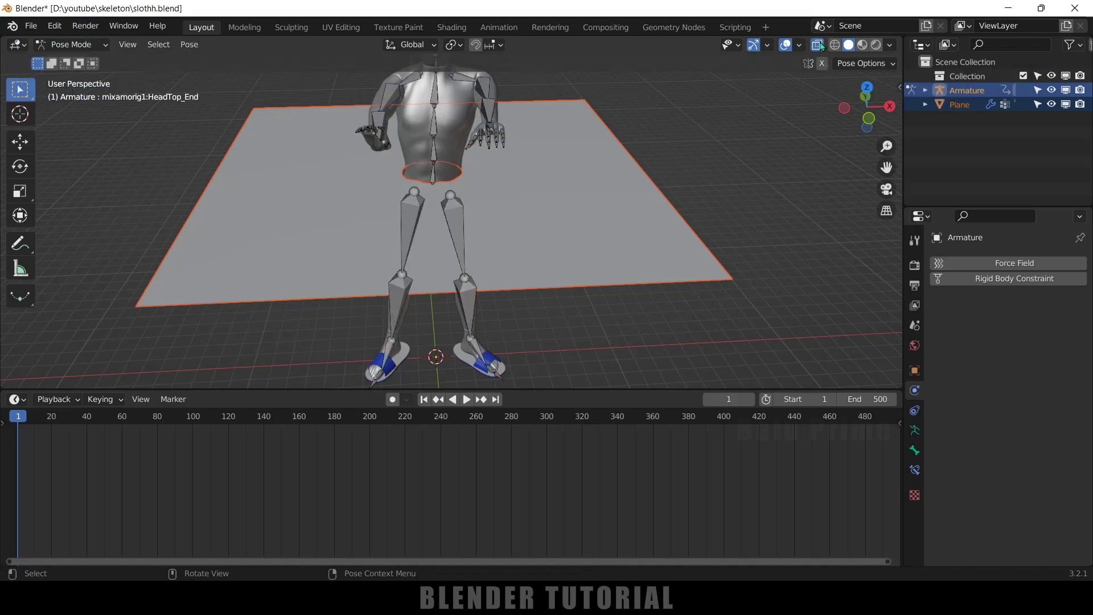
{"action": "scroll", "coordinate": [464, 185], "scroll_direction": "up", "scroll_amount": 3}
{"action": "middle_click_drag", "start_coordinate": [464, 186], "coordinate": [465, 264], "text": "shift"}
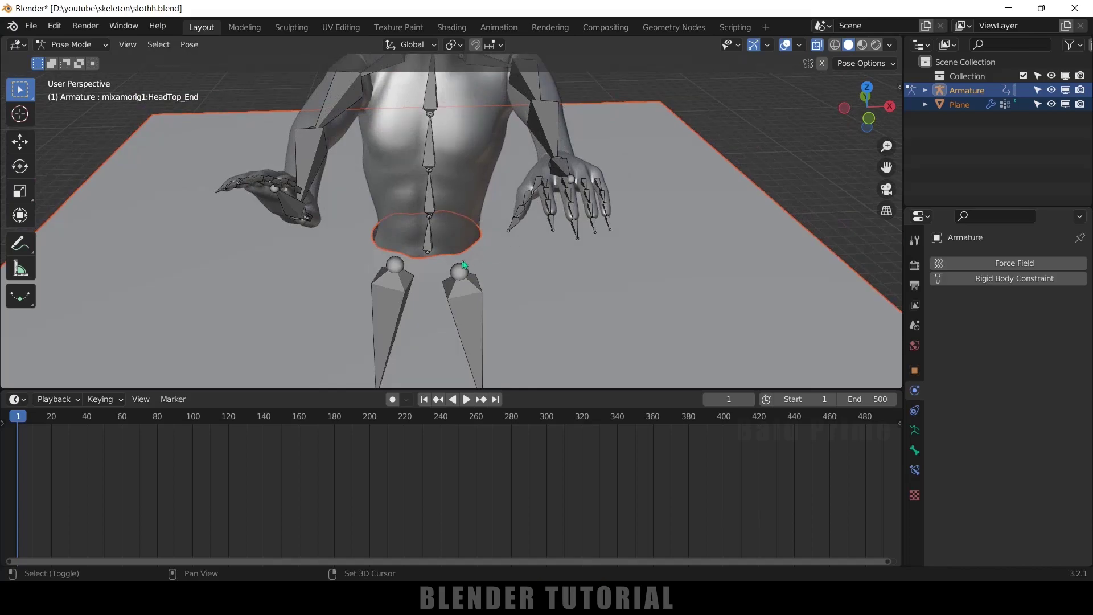
{"action": "left_click", "coordinate": [429, 244]}
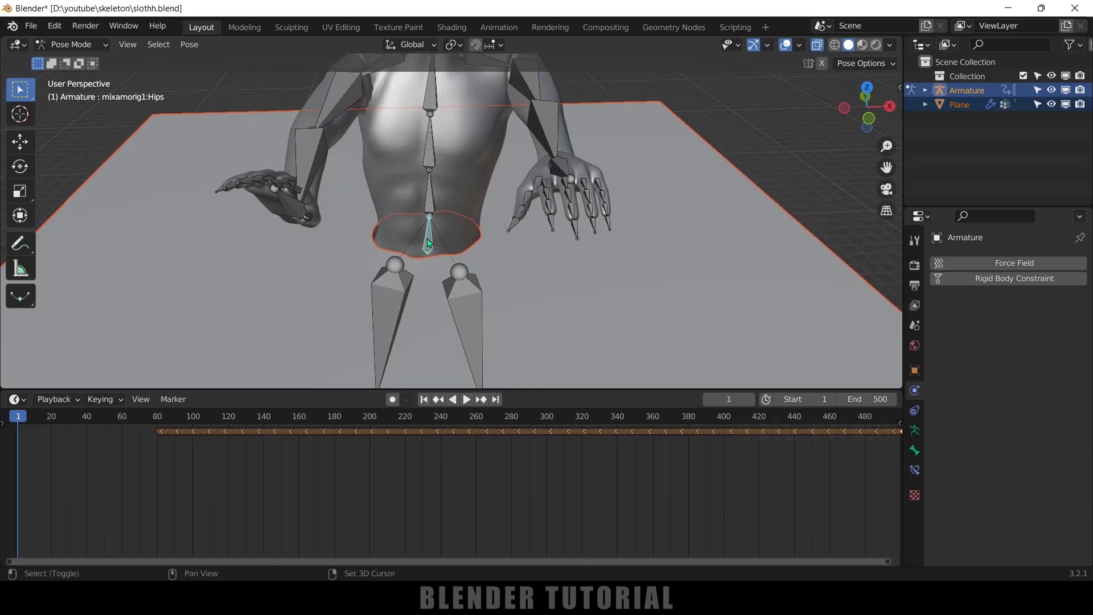
{"action": "key", "text": "ctrl+p"}
{"action": "left_click", "coordinate": [696, 245]}
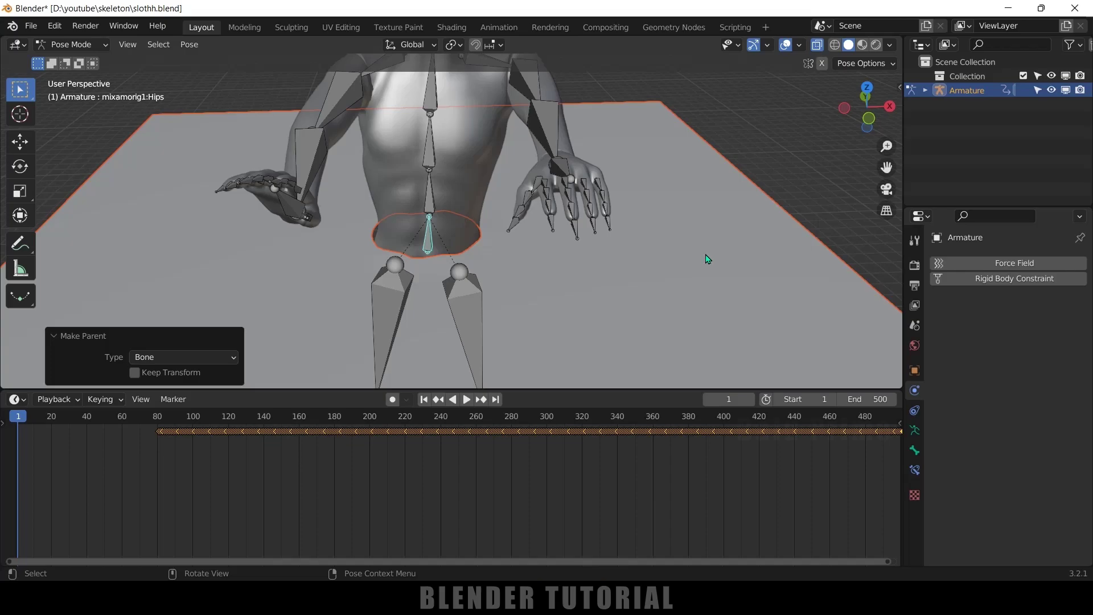
{"action": "left_click", "coordinate": [88, 43]}
{"action": "left_click", "coordinate": [74, 54]}
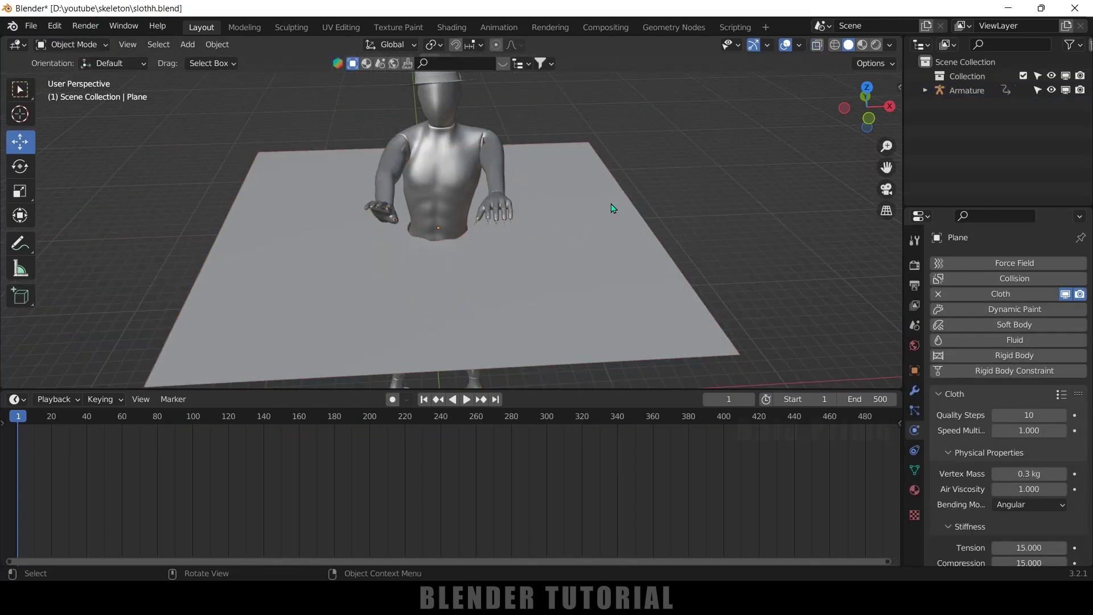
- Select the skirt plane and review its cloth cache settings
{"action": "left_click", "coordinate": [612, 208]}
{"action": "scroll", "coordinate": [983, 439], "scroll_direction": "down", "scroll_amount": 15}
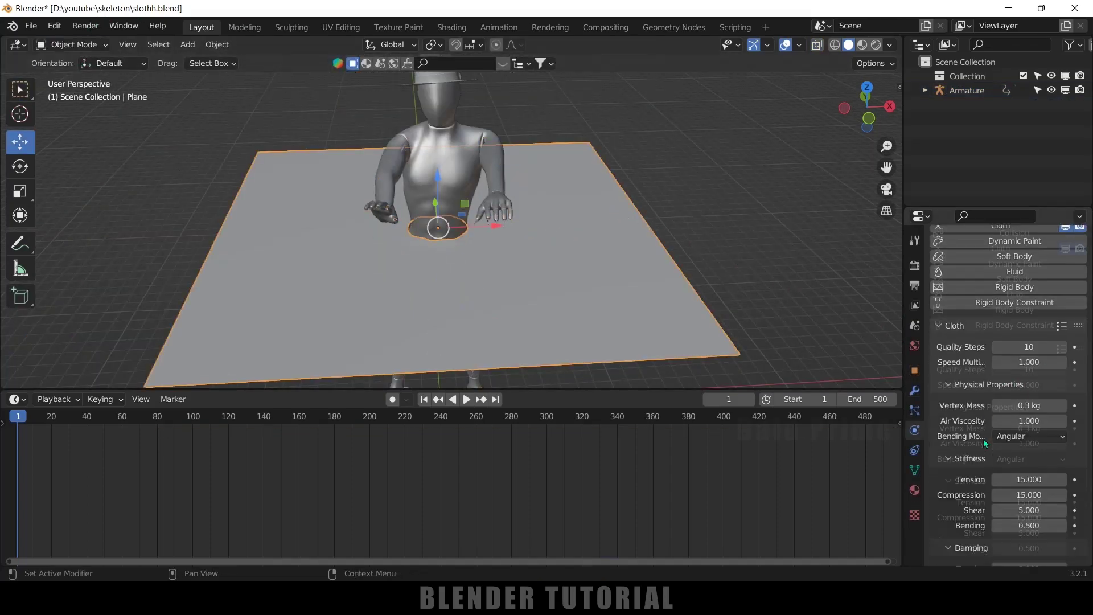
{"action": "scroll", "coordinate": [982, 443], "scroll_direction": "down", "scroll_amount": 14}
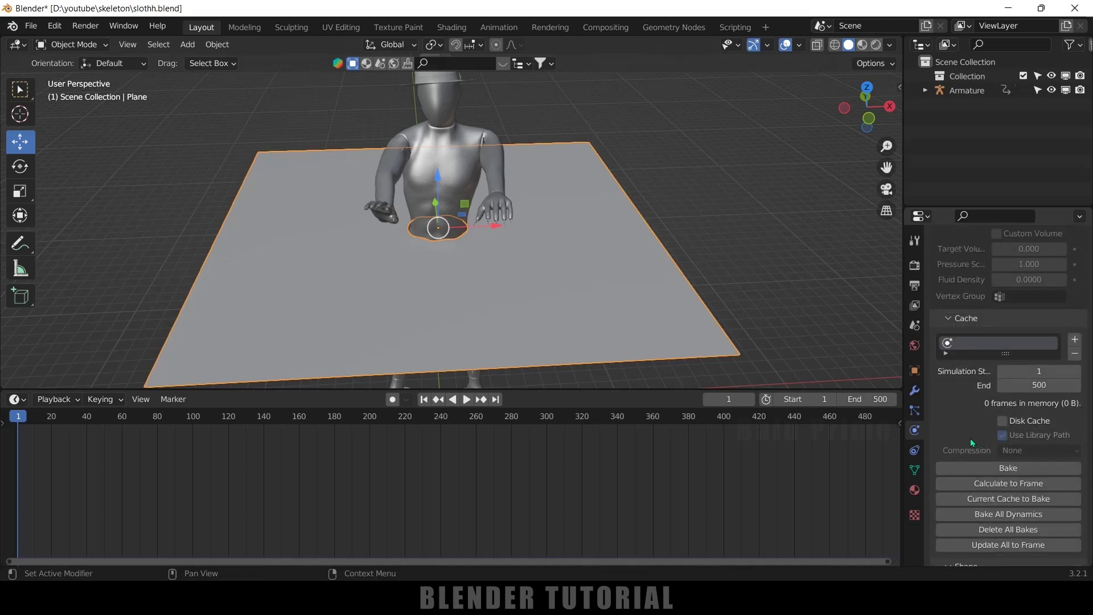
{"action": "scroll", "coordinate": [625, 233], "scroll_direction": "down", "scroll_amount": 3}
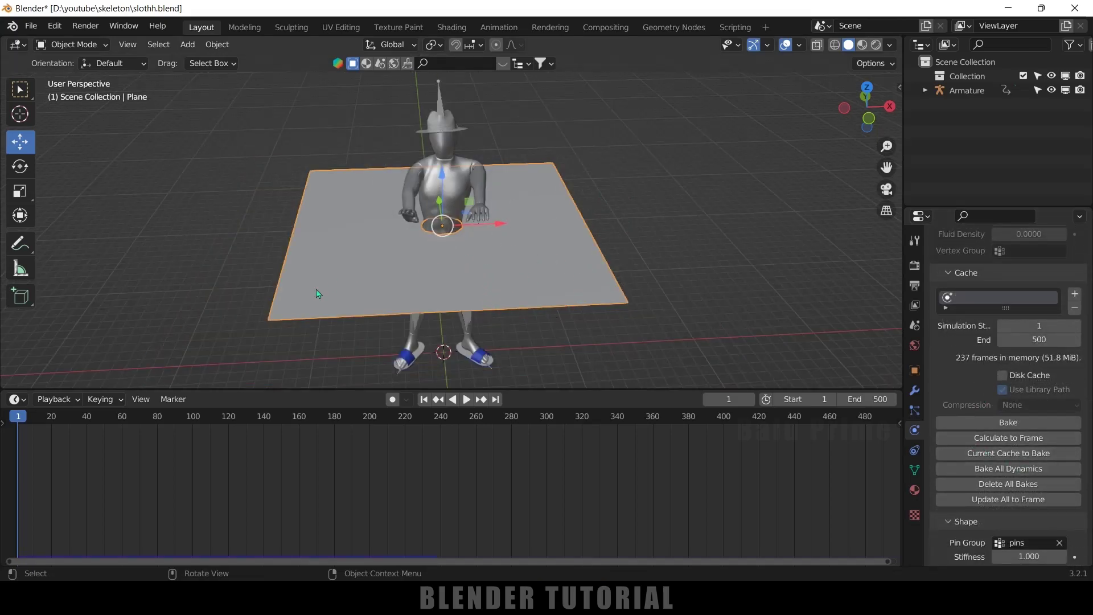
- Add a new plane at the character's feet and scale it up about 35.6 times as a floor
{"action": "scroll", "coordinate": [678, 322], "scroll_direction": "down", "scroll_amount": 2}
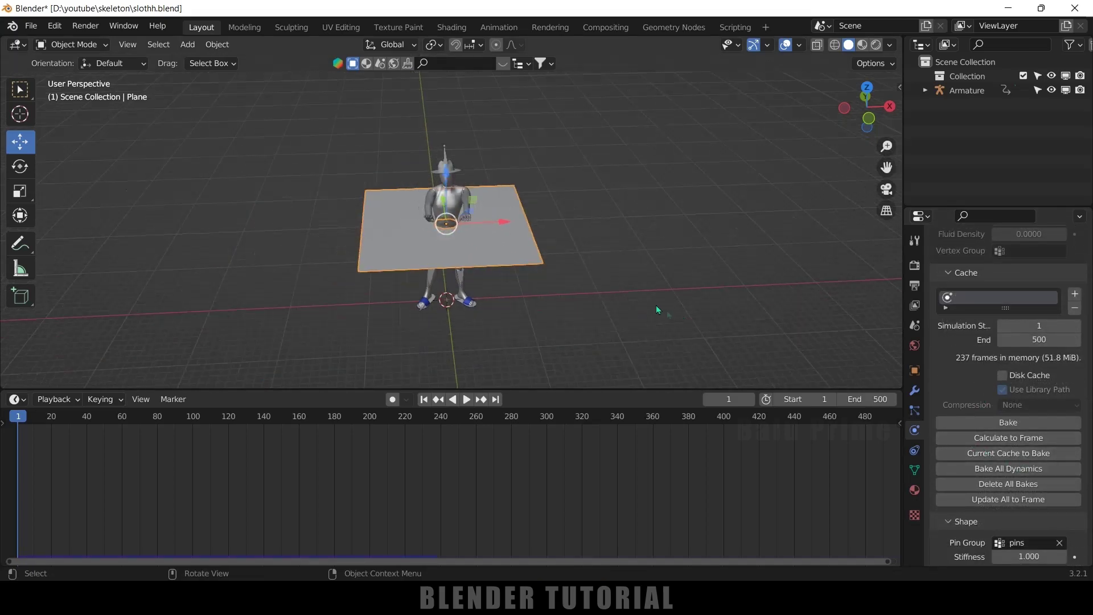
{"action": "left_click", "coordinate": [188, 45]}
{"action": "mouse_move", "coordinate": [227, 60]}
{"action": "left_click", "coordinate": [366, 64]}
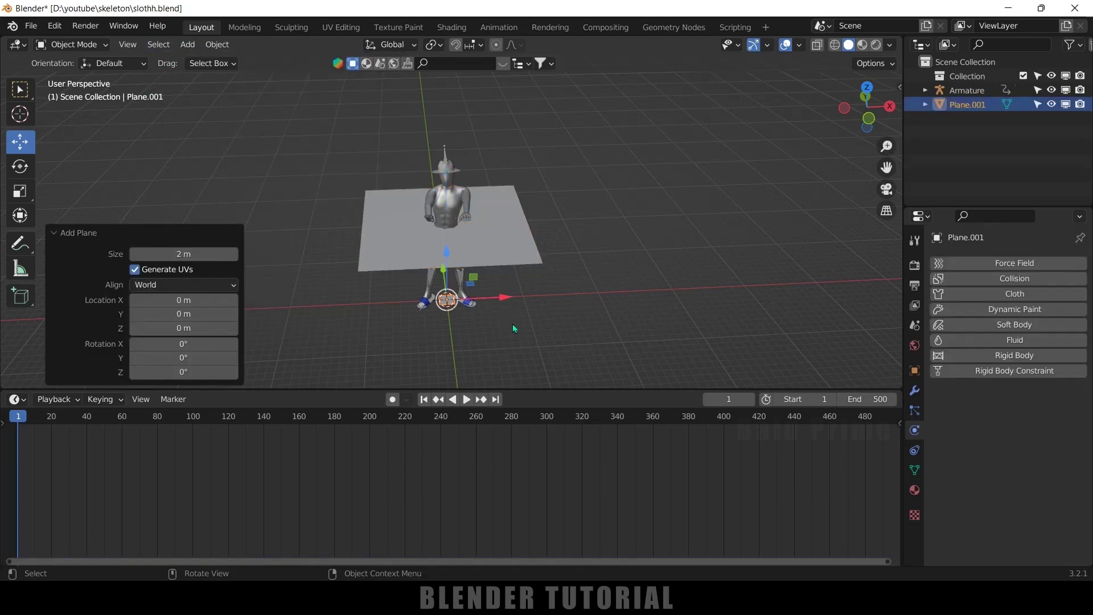
{"action": "key", "text": "s"}
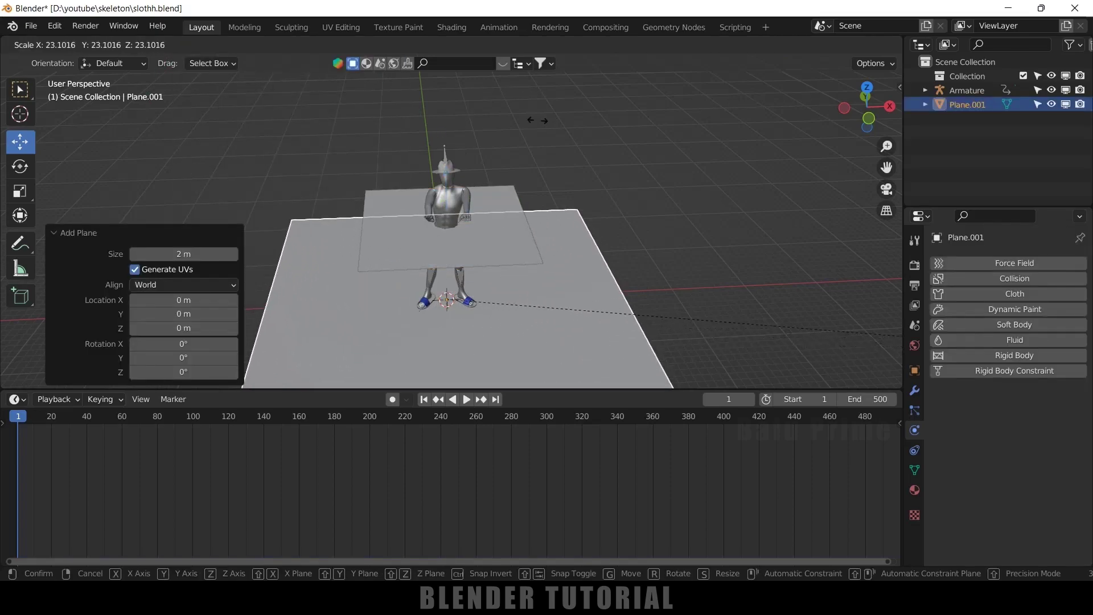
{"action": "left_click", "coordinate": [659, 273]}
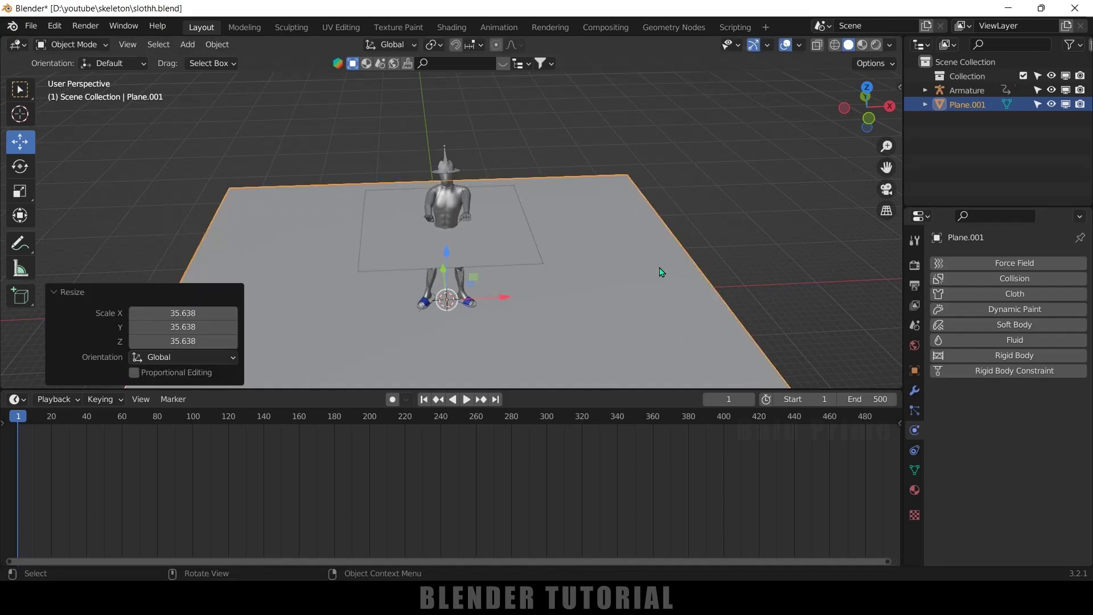
- In front view, lower the floor plane about 0.047 m along Z to sit just beneath the slippers
{"action": "key", "text": "KP_1"}
{"action": "scroll", "coordinate": [662, 274], "scroll_direction": "up", "scroll_amount": 4}
{"action": "middle_click_drag", "start_coordinate": [673, 154], "coordinate": [682, 100], "text": "shift"}
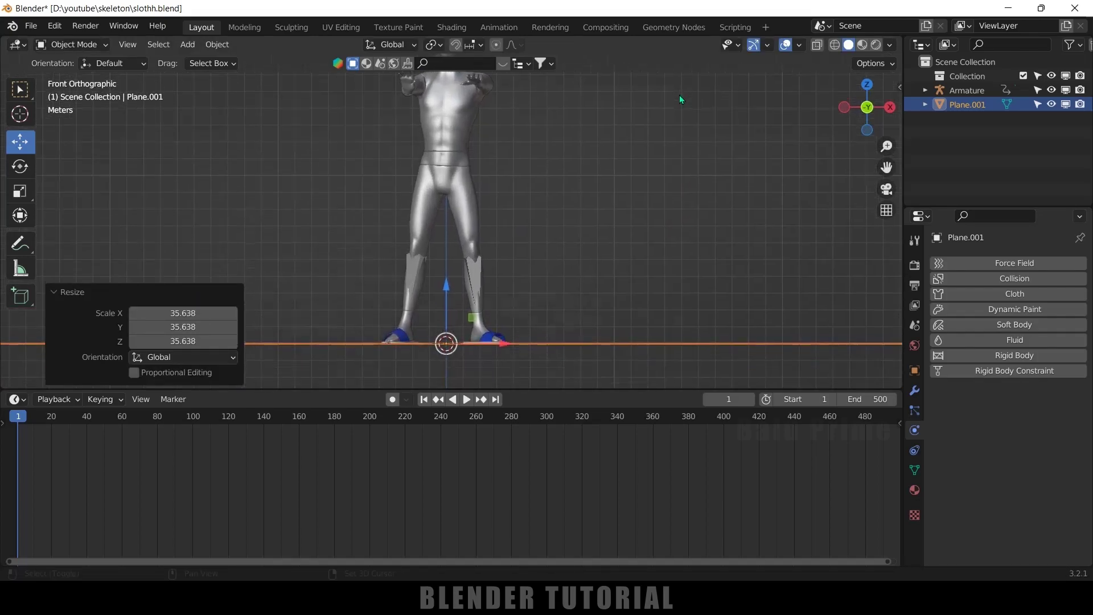
{"action": "scroll", "coordinate": [630, 266], "scroll_direction": "up", "scroll_amount": 4}
{"action": "middle_click_drag", "start_coordinate": [616, 252], "coordinate": [611, 46], "text": "shift"}
{"action": "middle_click_drag", "start_coordinate": [625, 187], "coordinate": [625, 159], "text": "shift"}
{"action": "scroll", "coordinate": [627, 237], "scroll_direction": "up", "scroll_amount": 4}
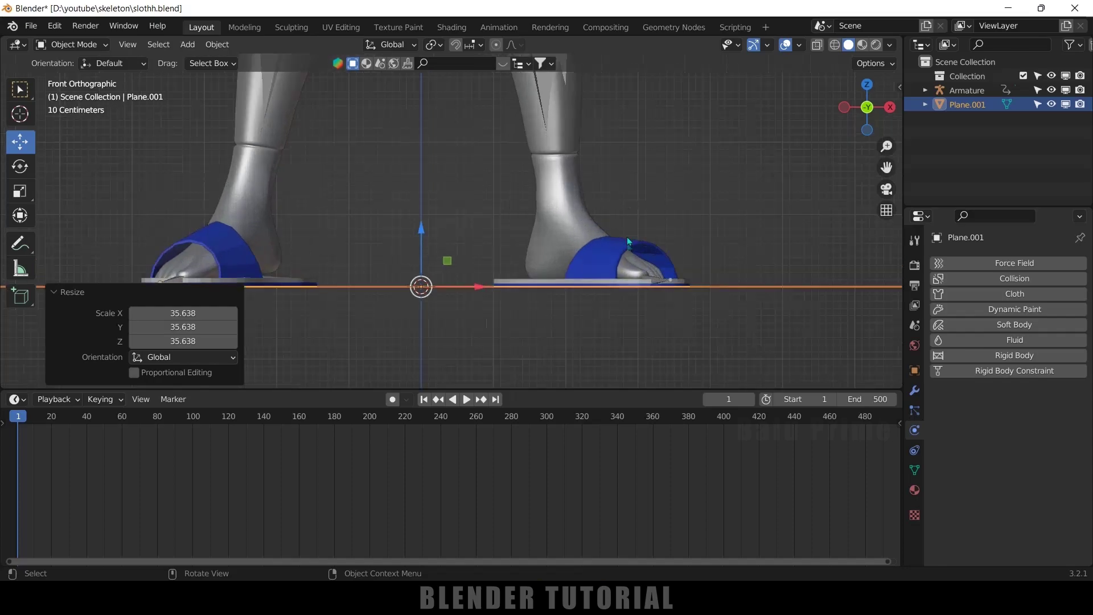
{"action": "key", "text": "g"}
{"action": "key", "text": "z"}
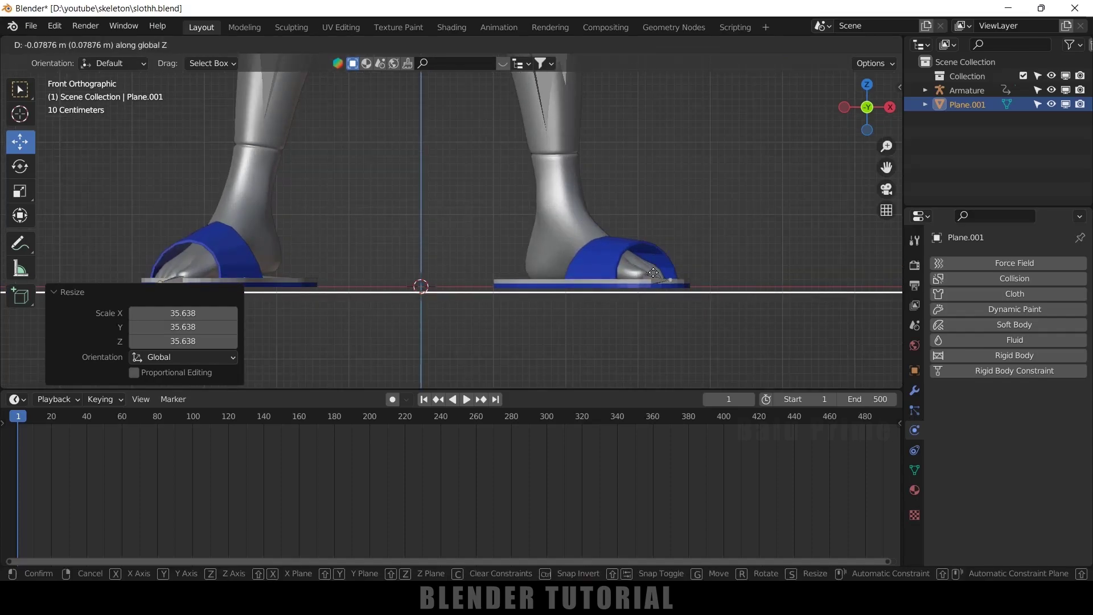
{"action": "left_click", "coordinate": [672, 266]}
{"action": "scroll", "coordinate": [684, 258], "scroll_direction": "down", "scroll_amount": 5}
{"action": "middle_click_drag", "start_coordinate": [681, 203], "coordinate": [634, 302]}
{"action": "scroll", "coordinate": [671, 254], "scroll_direction": "down", "scroll_amount": 6}
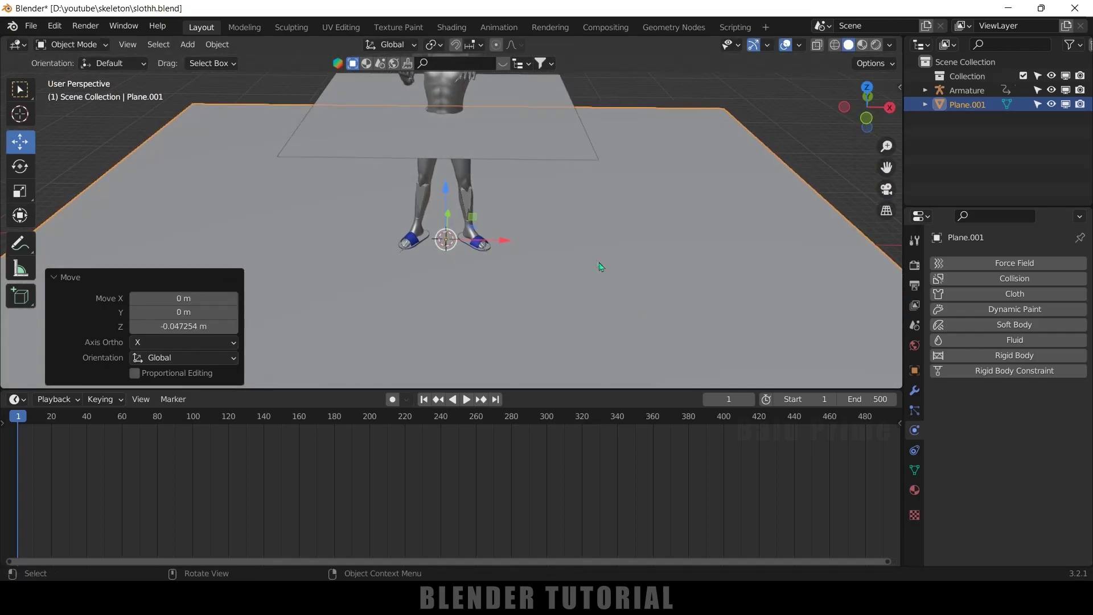
- Enable Collision physics on the floor plane
{"action": "left_click", "coordinate": [794, 131]}
{"action": "left_click", "coordinate": [702, 218]}
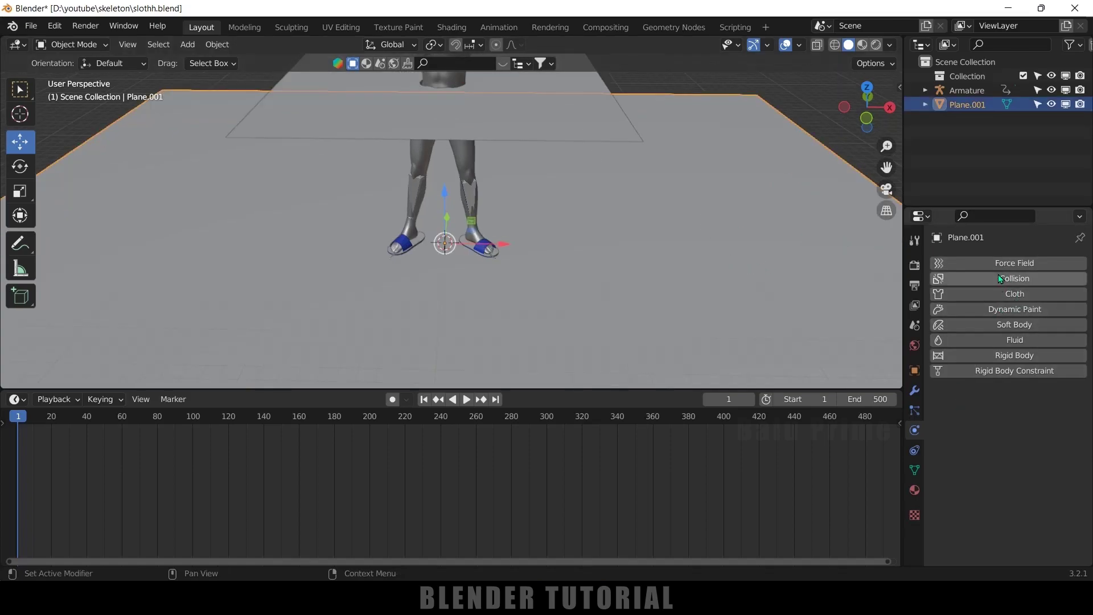
{"action": "left_click", "coordinate": [999, 275]}
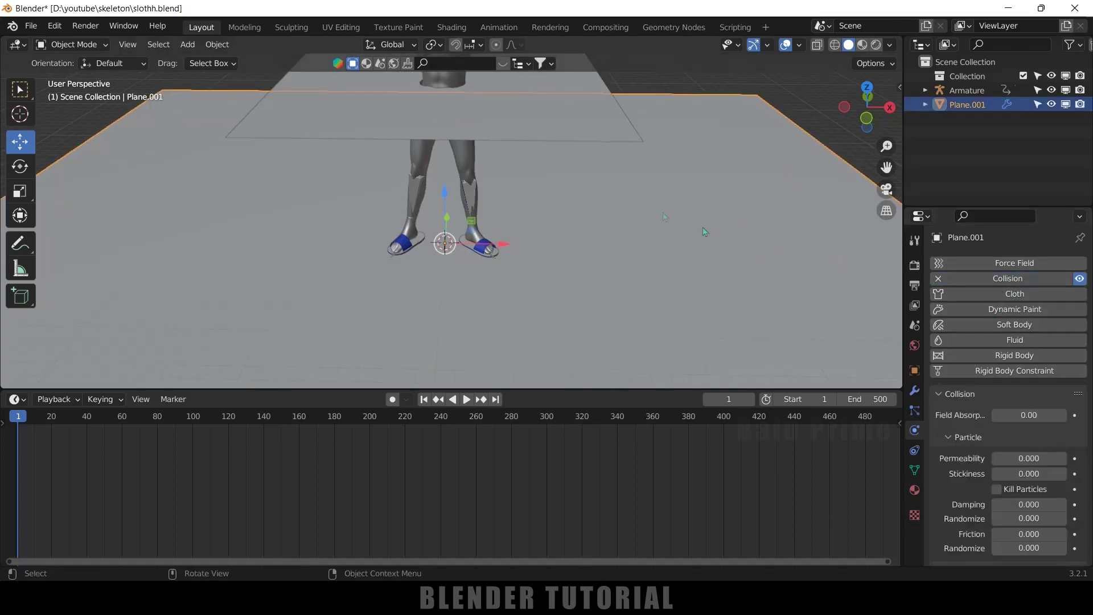
- Bake the skirt plane's cloth simulation cache with the floor collision in place
{"action": "scroll", "coordinate": [658, 258], "scroll_direction": "down", "scroll_amount": 2}
{"action": "left_click", "coordinate": [527, 169]}
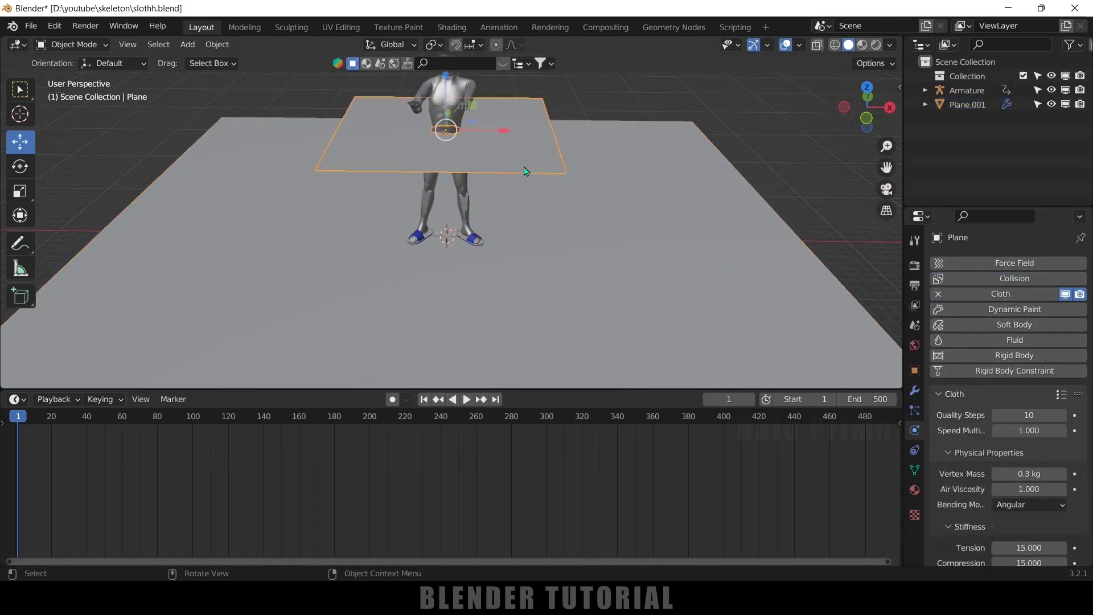
{"action": "scroll", "coordinate": [972, 486], "scroll_direction": "down", "scroll_amount": 8}
{"action": "scroll", "coordinate": [973, 487], "scroll_direction": "down", "scroll_amount": 12}
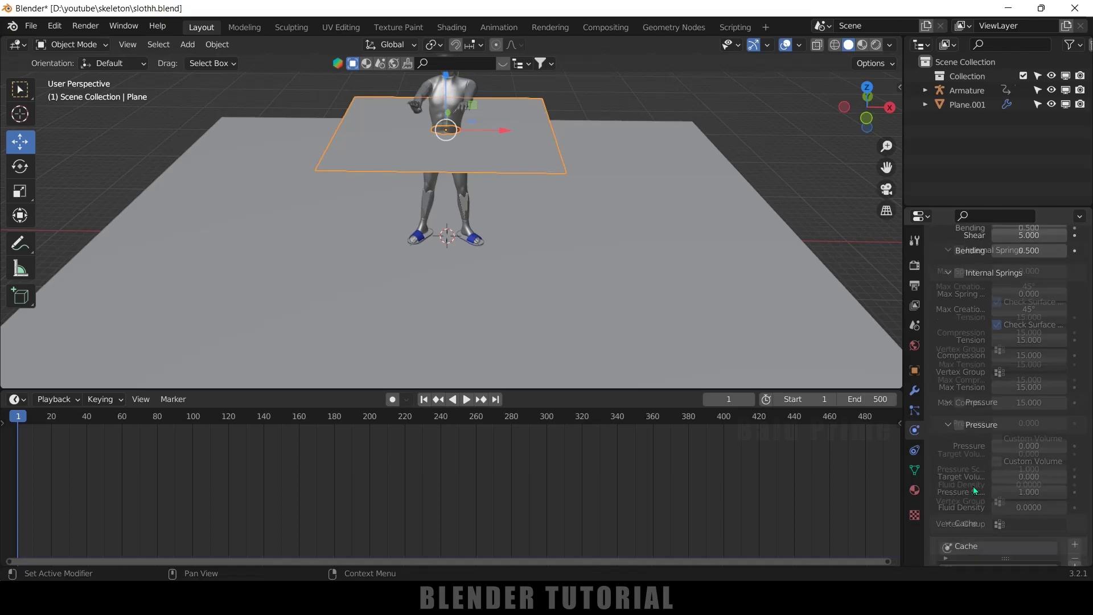
{"action": "left_click", "coordinate": [1003, 469]}
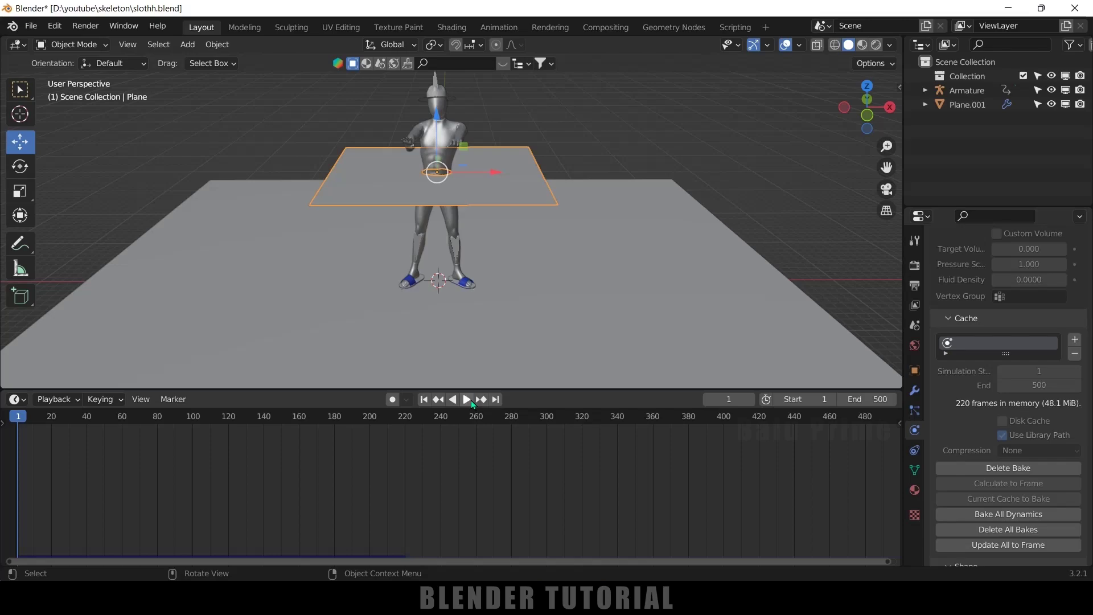
- Play back the baked animation to check the skirt against the body and floor, and return to the first frame
{"action": "left_click", "coordinate": [468, 399]}
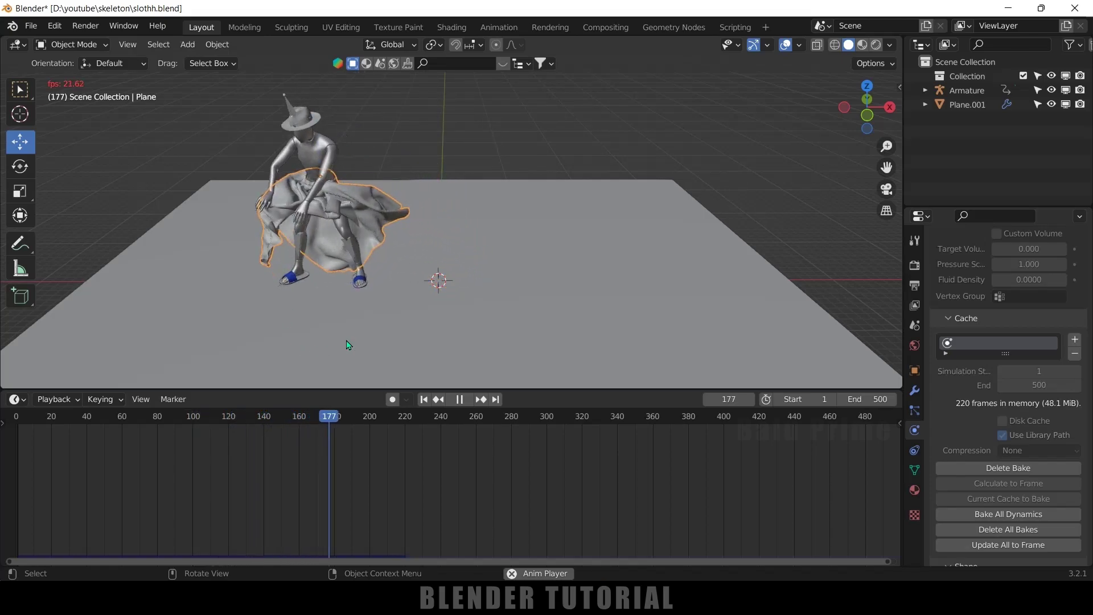
{"action": "key", "text": "space"}
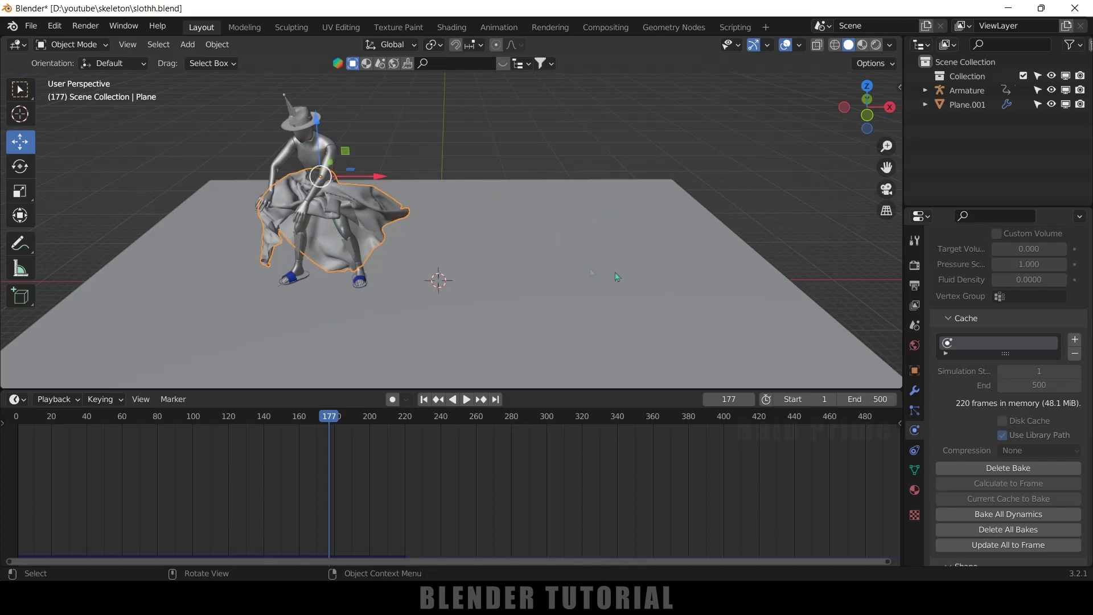
{"action": "left_click", "coordinate": [425, 400]}
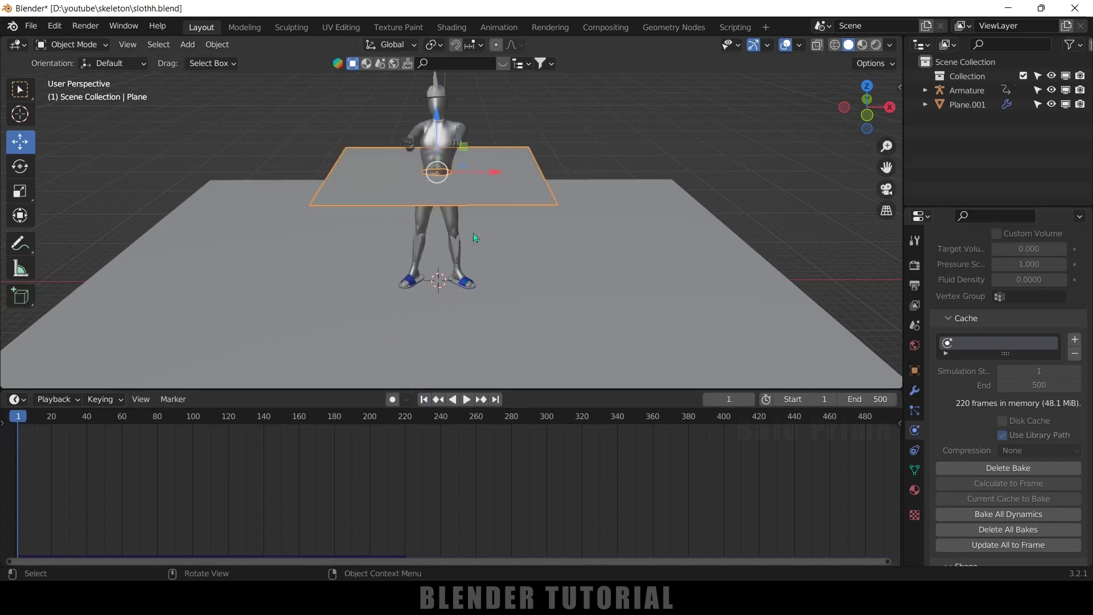
- Delete the skirt plane's existing cloth bake
{"action": "left_click", "coordinate": [648, 160]}
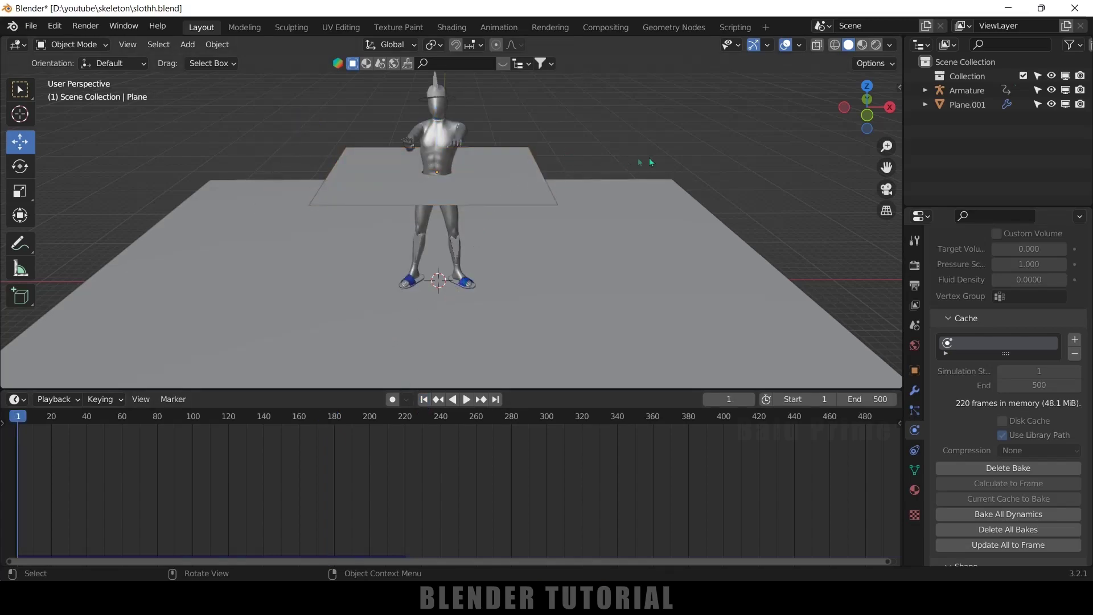
{"action": "left_click", "coordinate": [537, 172]}
{"action": "left_click", "coordinate": [1047, 472]}
- Raise the Vertex Mass of the skirt's cloth to 0.9 kg
{"action": "scroll", "coordinate": [994, 495], "scroll_direction": "up", "scroll_amount": 6}
{"action": "scroll", "coordinate": [993, 493], "scroll_direction": "up", "scroll_amount": 15}
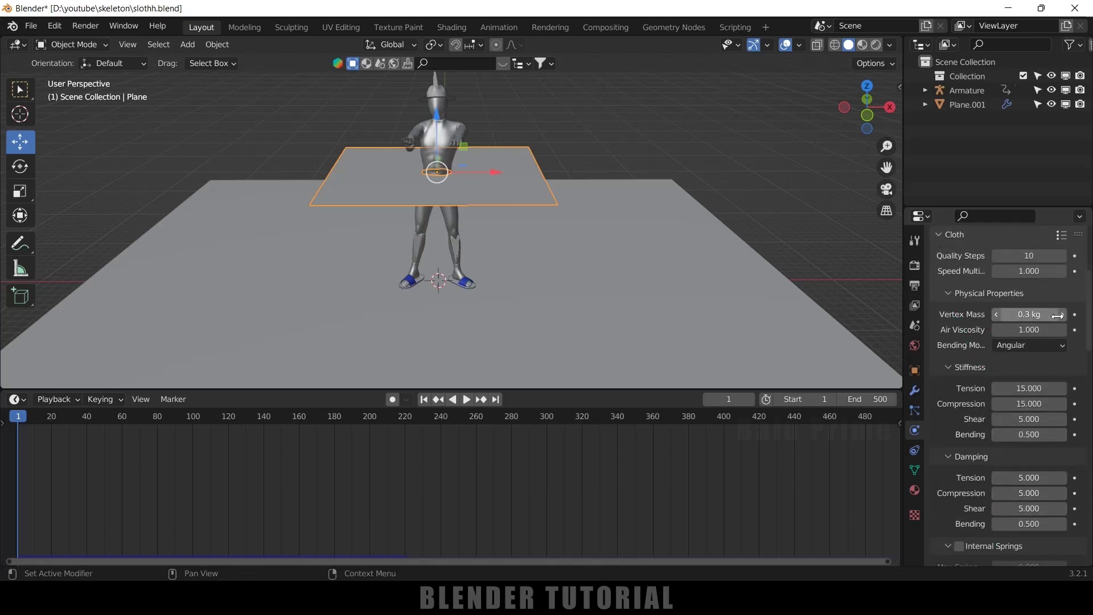
{"action": "left_click", "coordinate": [1063, 318]}
{"action": "left_click", "coordinate": [1063, 317]}
{"action": "left_click", "coordinate": [1063, 317]}
{"action": "left_click", "coordinate": [1063, 317]}
{"action": "left_click", "coordinate": [1062, 317]}
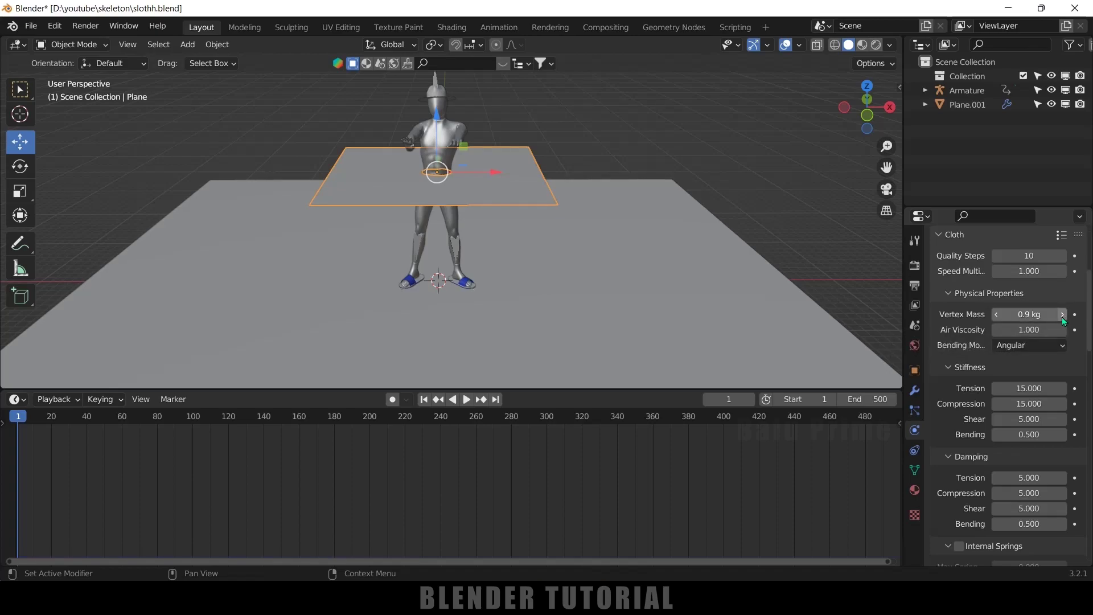
- Apply the Denim preset to the skirt's cloth simulation
{"action": "scroll", "coordinate": [978, 319], "scroll_direction": "up", "scroll_amount": 2}
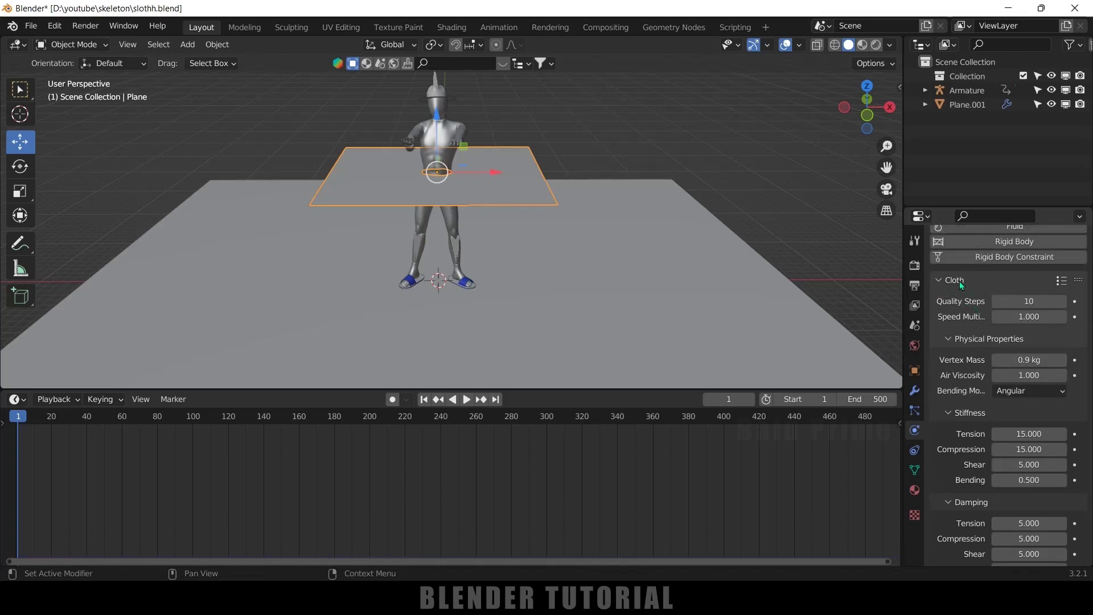
{"action": "left_click", "coordinate": [1062, 282]}
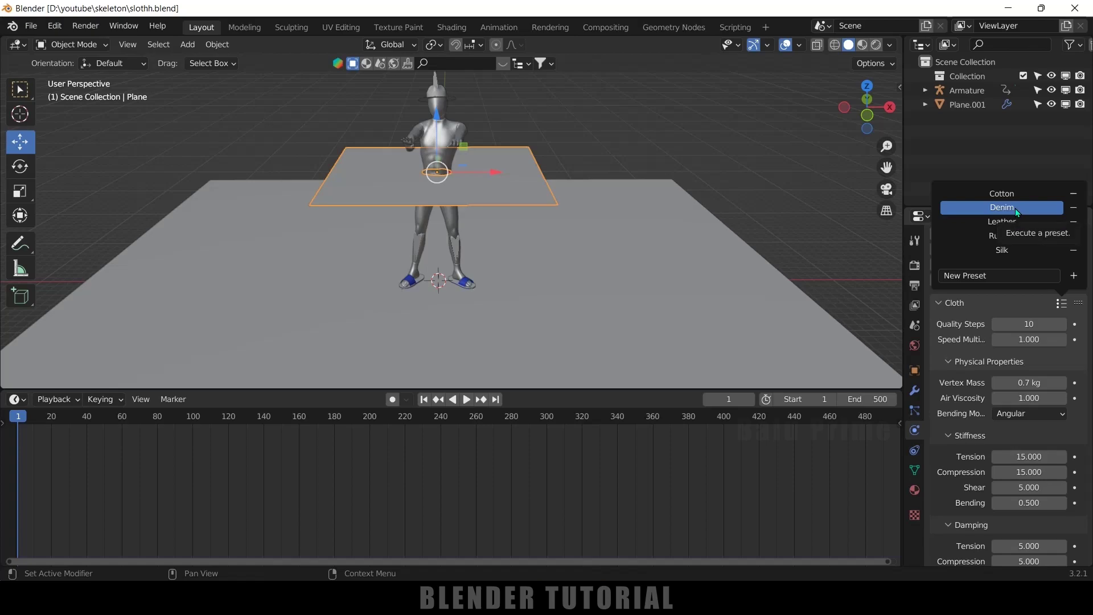
{"action": "left_click", "coordinate": [1016, 208]}
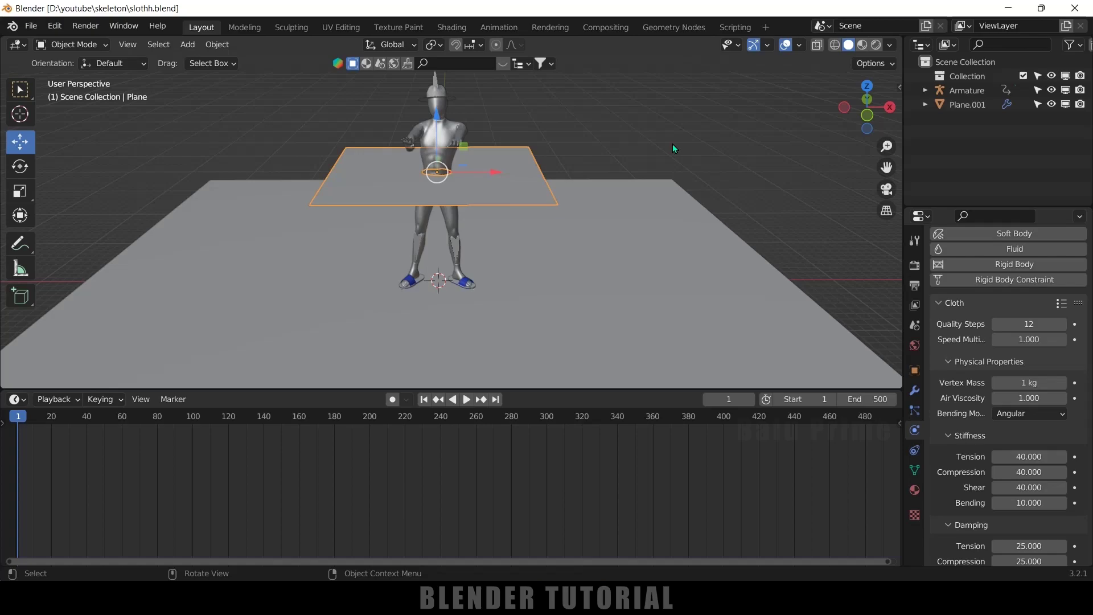
- Bake the skirt's cloth simulation with the Denim settings and play back the result
{"action": "left_click", "coordinate": [576, 149]}
{"action": "left_click", "coordinate": [532, 160]}
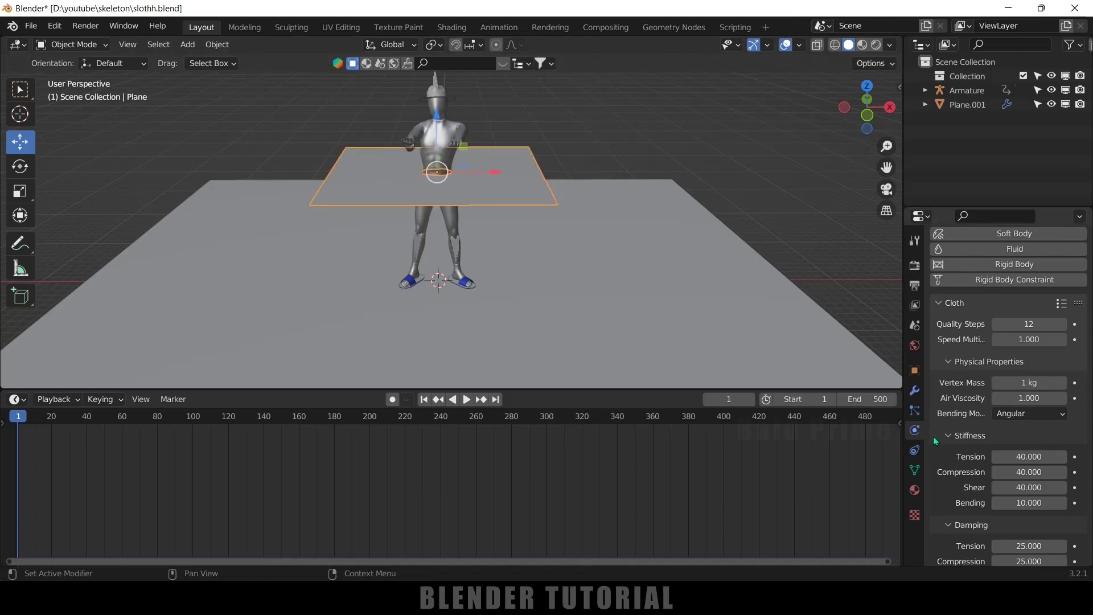
{"action": "scroll", "coordinate": [958, 475], "scroll_direction": "down", "scroll_amount": 15}
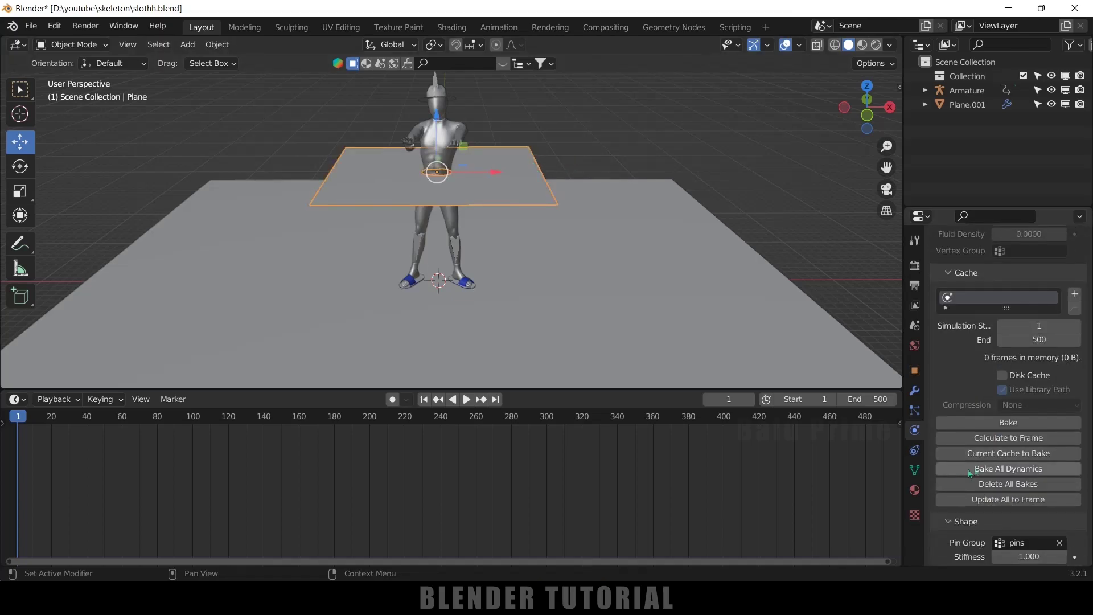
{"action": "left_click", "coordinate": [993, 421]}
{"action": "left_click", "coordinate": [467, 399]}
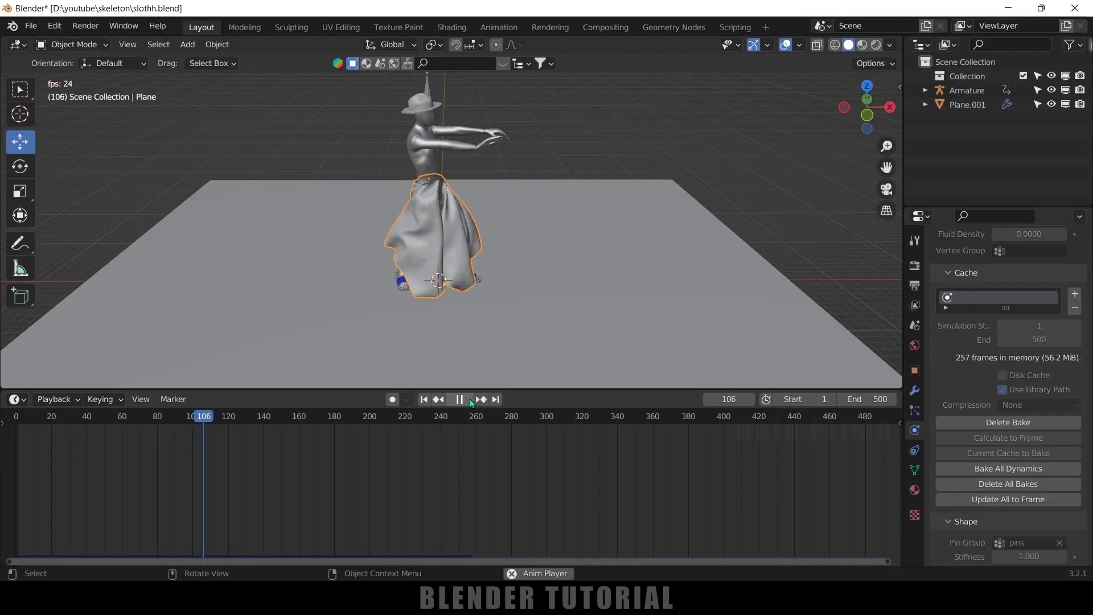
{"action": "left_click", "coordinate": [459, 399]}
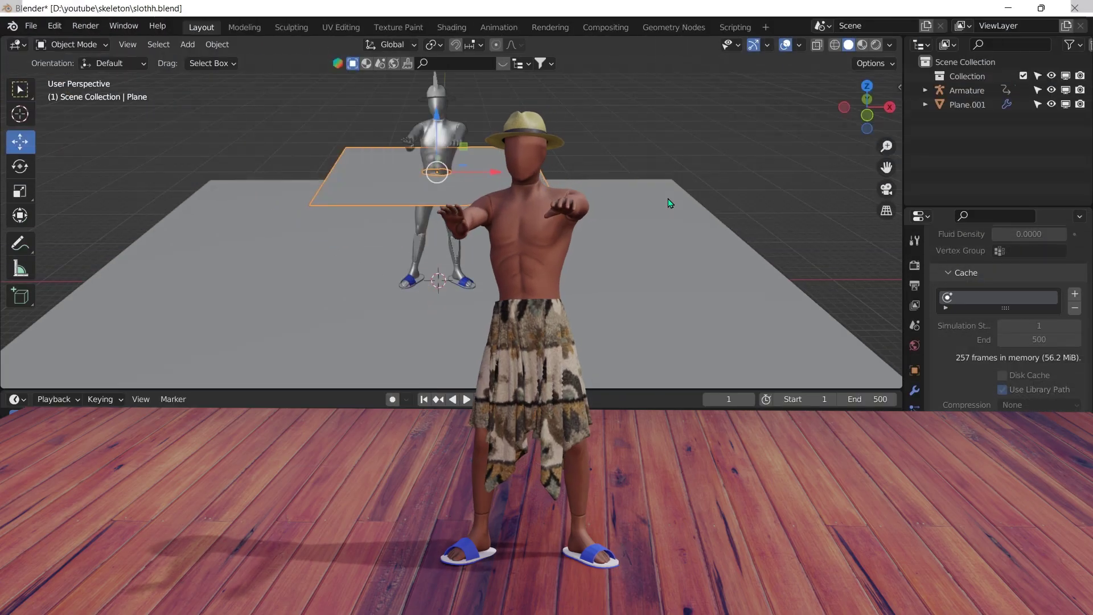